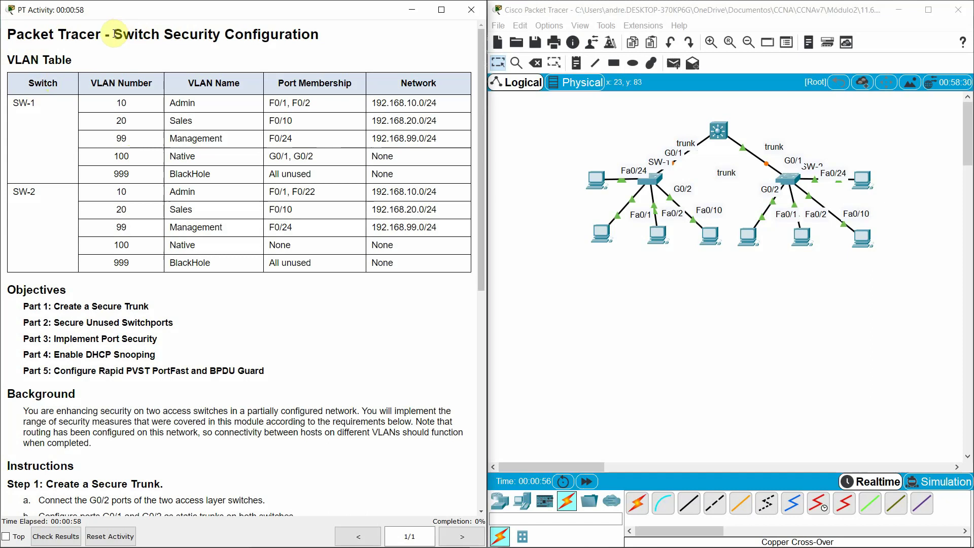
Step: Read through the activity's VLAN table, its five objectives and the Step 1 secure trunk instructions
drag(113, 34, 333, 43)
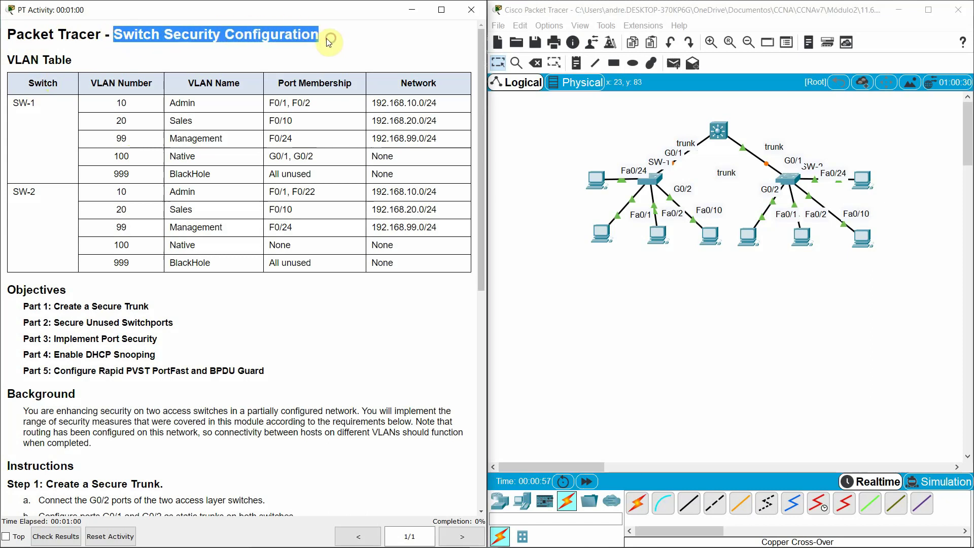
click(327, 38)
drag(3, 60, 76, 61)
drag(852, 306, 517, 117)
scroll(26, 283, down, 1)
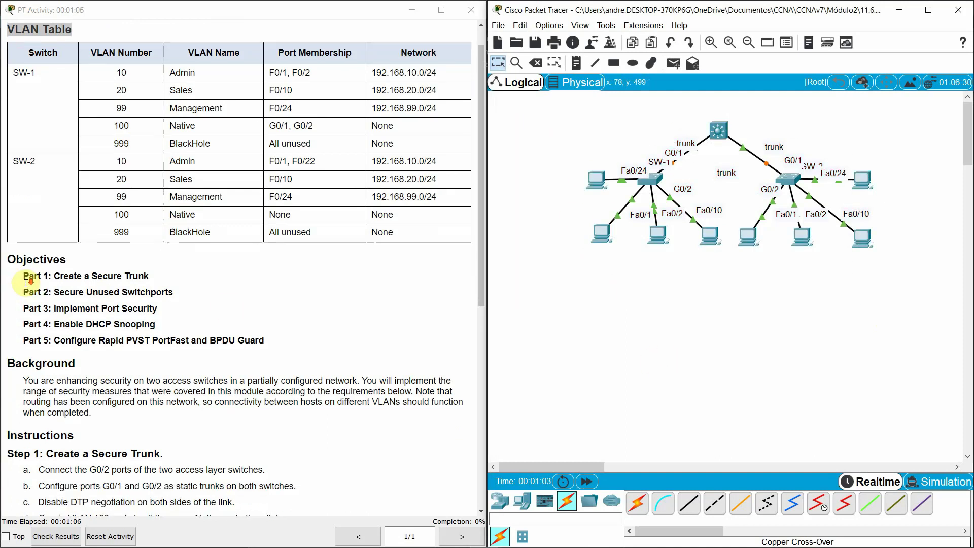
scroll(49, 290, down, 1)
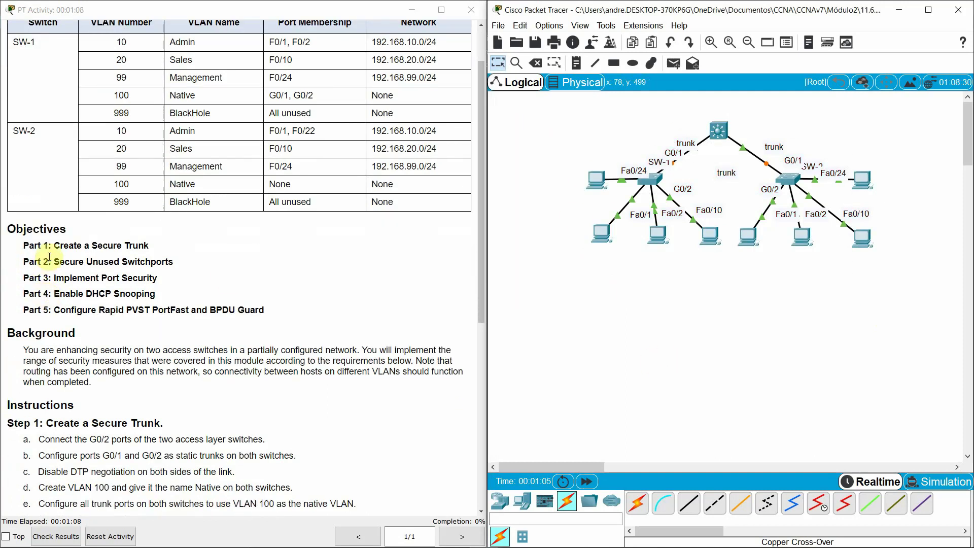
drag(53, 246, 148, 246)
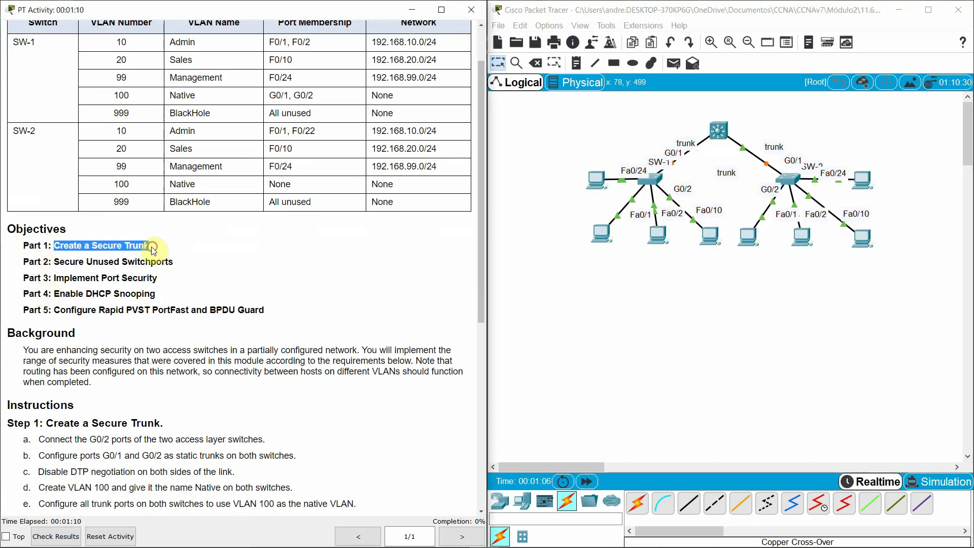
click(50, 262)
drag(49, 262, 196, 264)
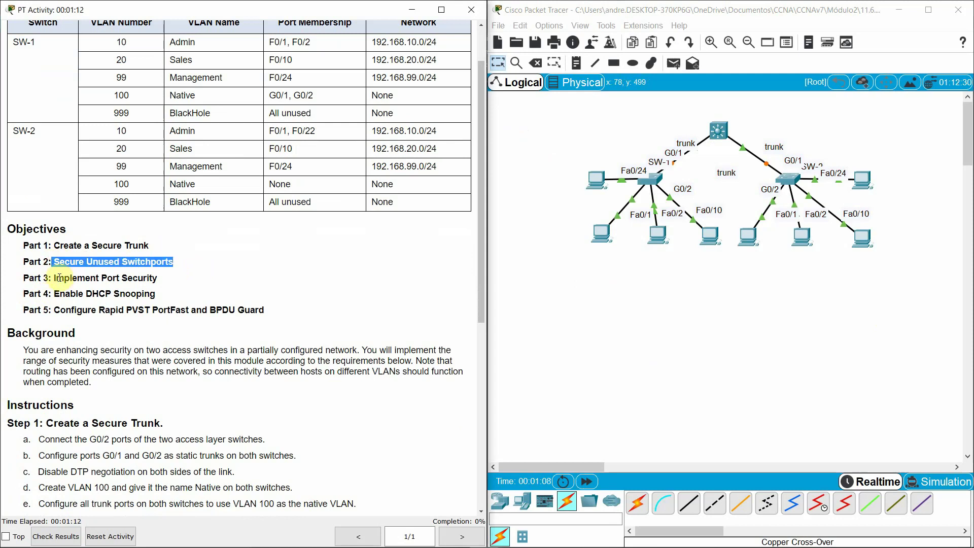
drag(59, 277, 176, 283)
click(101, 281)
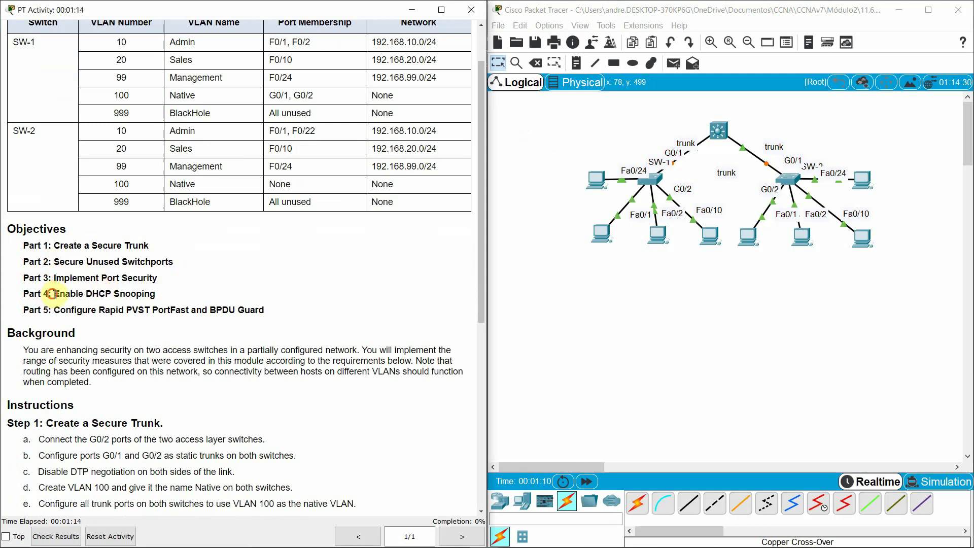
drag(52, 295, 166, 298)
scroll(165, 298, down, 1)
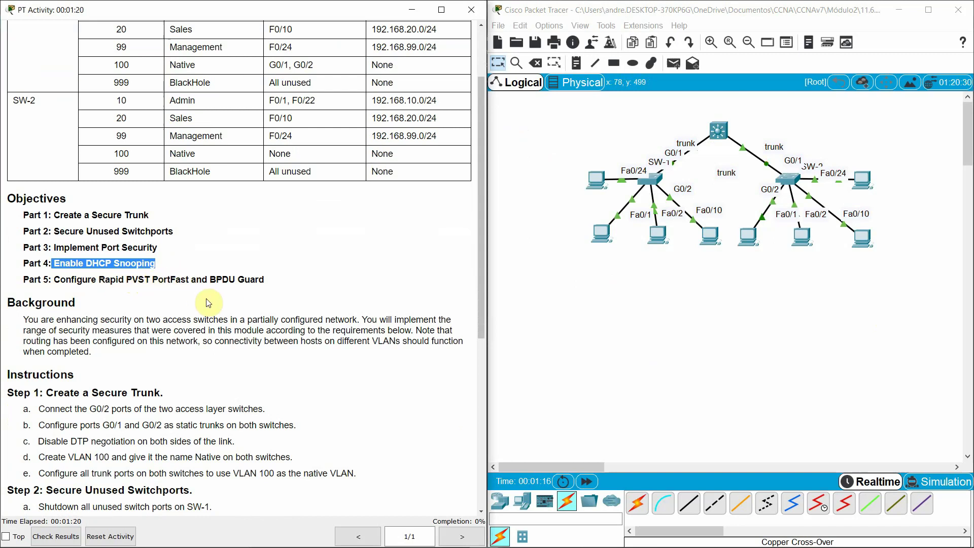
click(257, 281)
scroll(152, 274, down, 2)
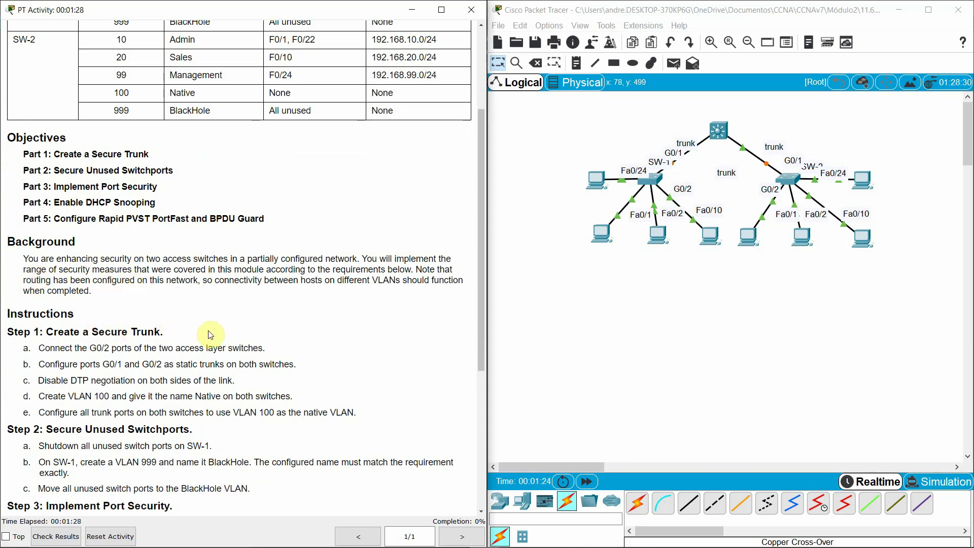
scroll(211, 335, down, 1)
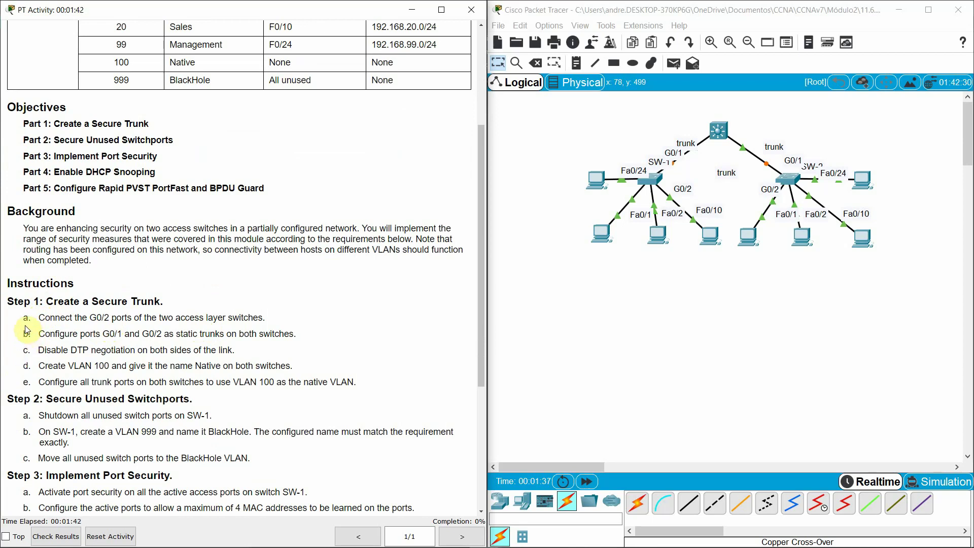
scroll(21, 321, down, 1)
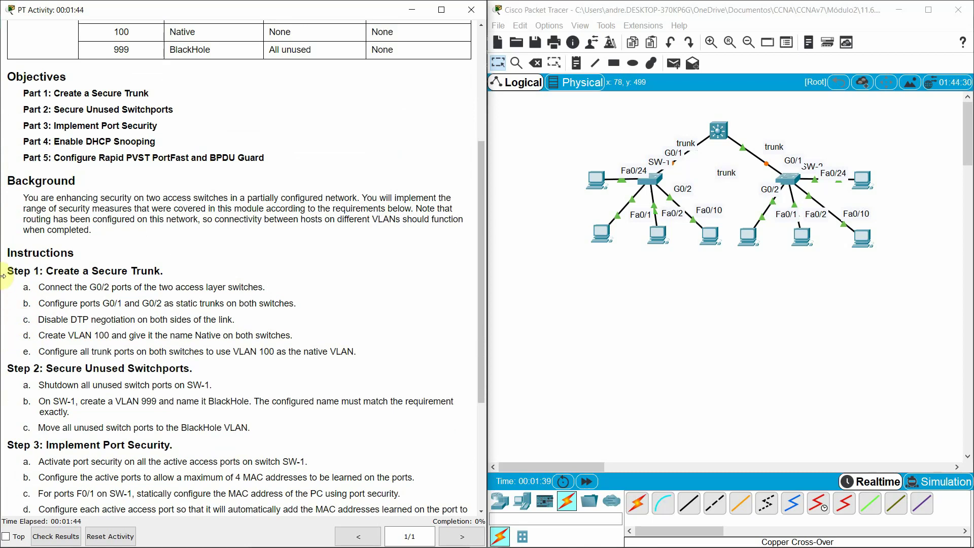
drag(6, 271, 208, 265)
click(137, 285)
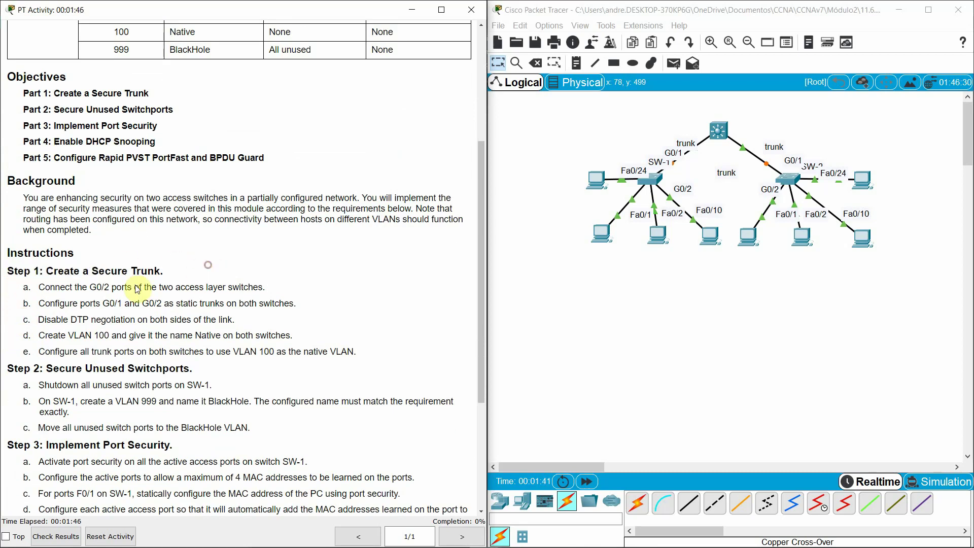
scroll(65, 291, down, 1)
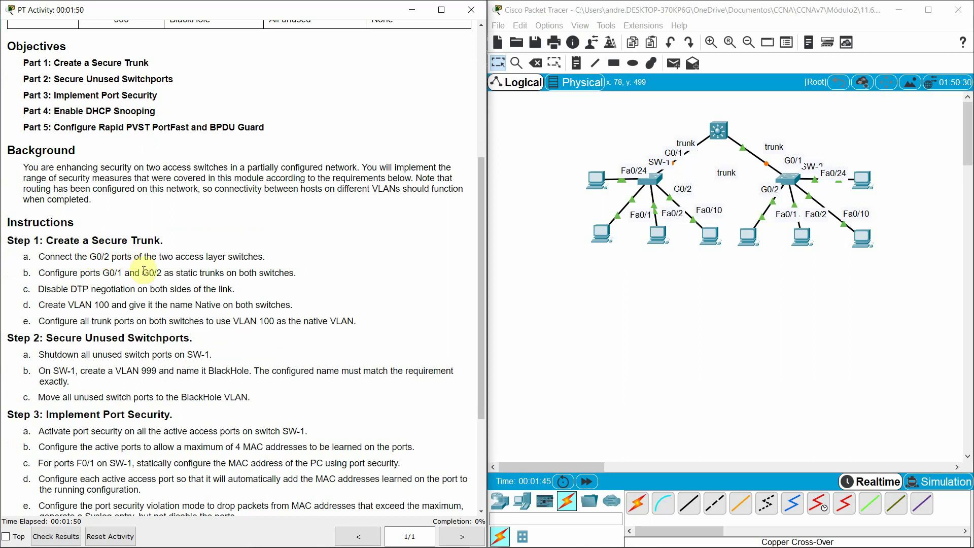
Step: Connect GigabitEthernet0/2 on SW-1 to GigabitEthernet0/2 on SW-2 with a copper cross-over cable
click(624, 330)
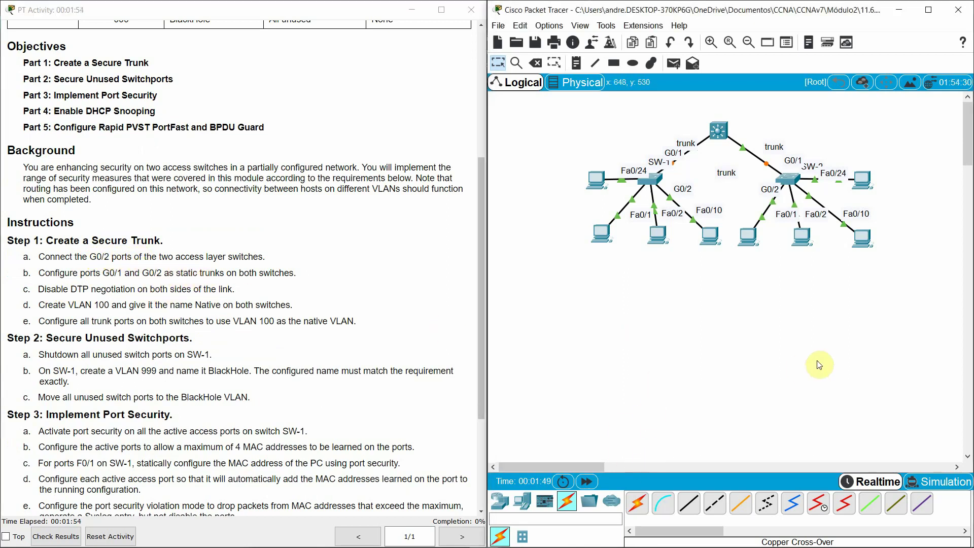
click(715, 505)
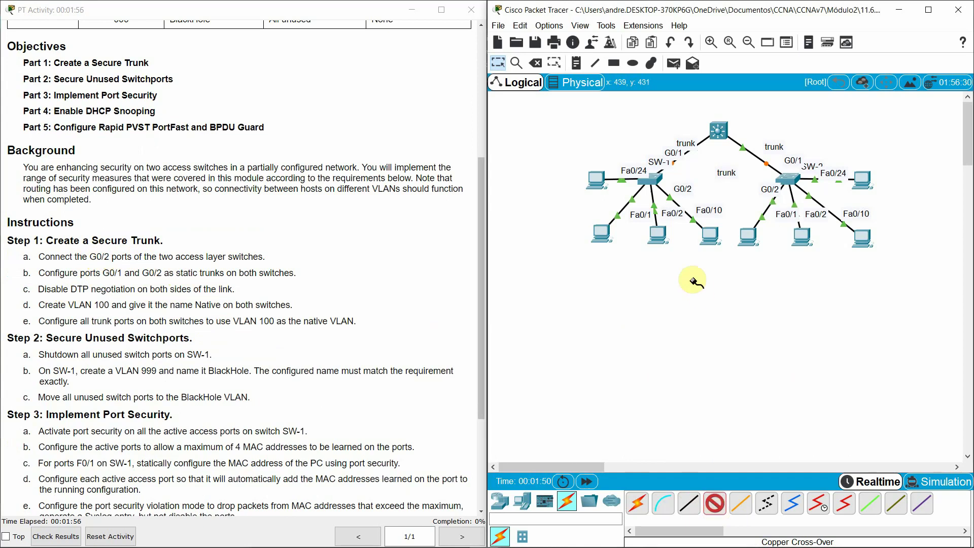
click(654, 175)
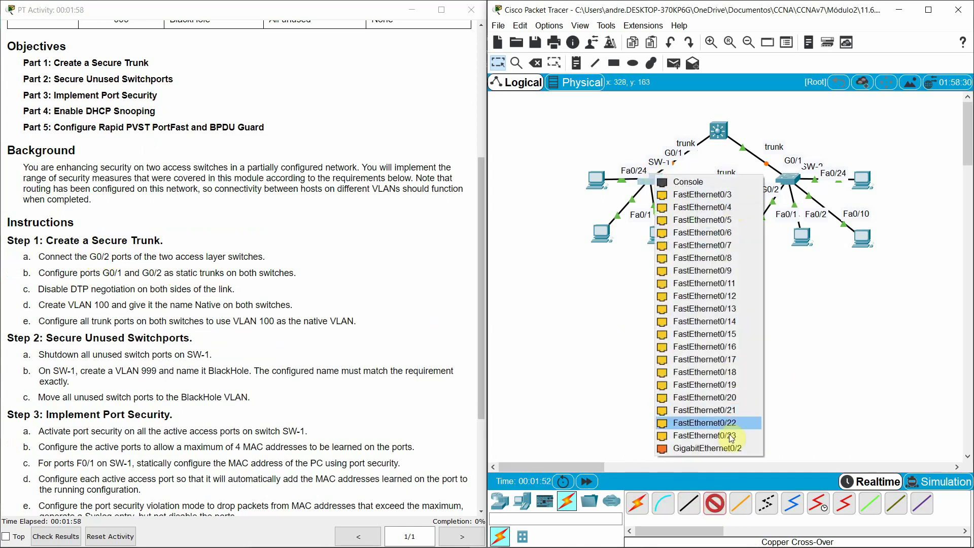
click(707, 448)
click(788, 184)
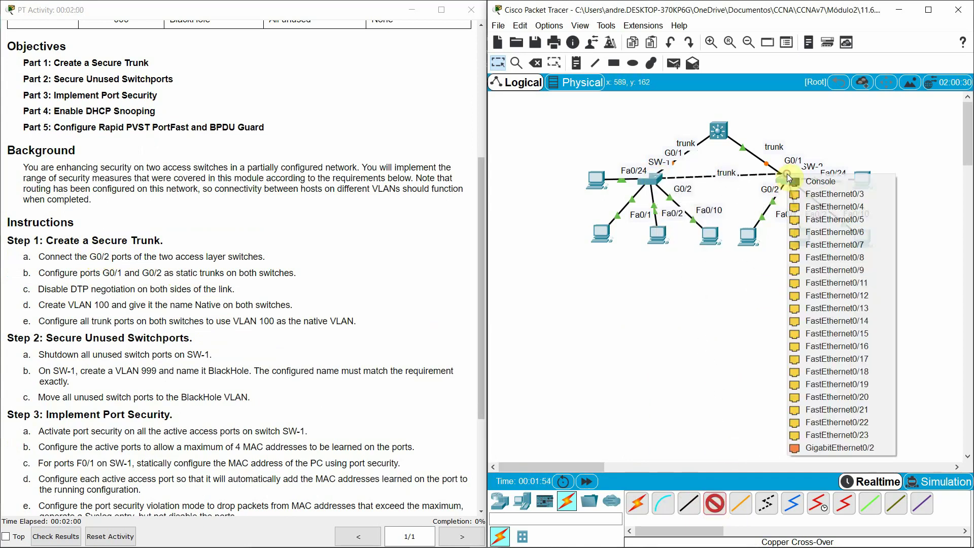
click(874, 452)
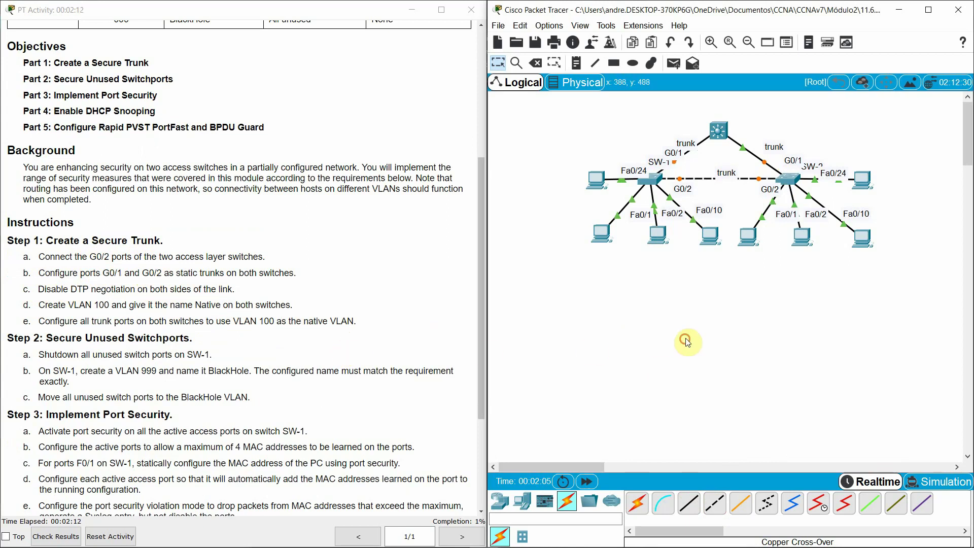
Step: Open SW-1's command line in a widened window and enter global configuration mode with enable and conf t
click(655, 190)
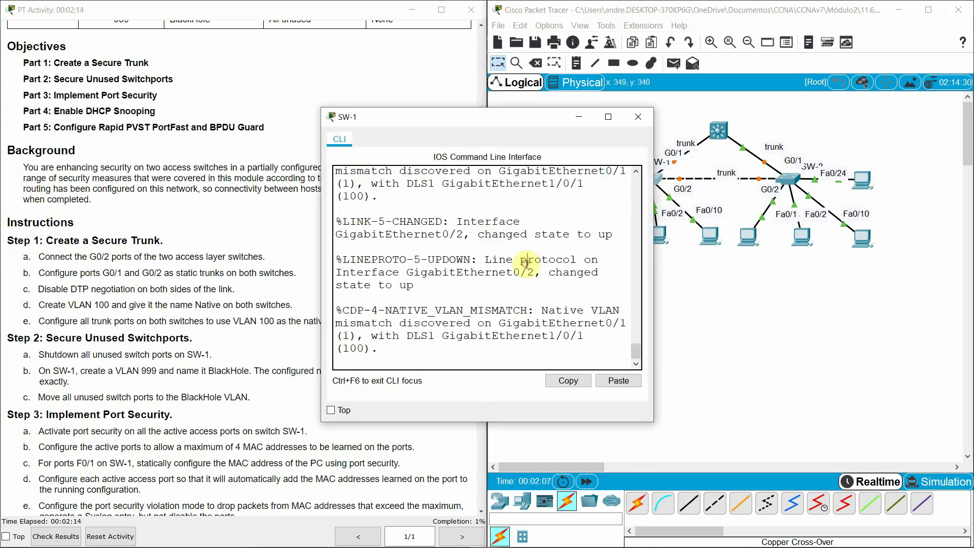
drag(653, 271, 948, 276)
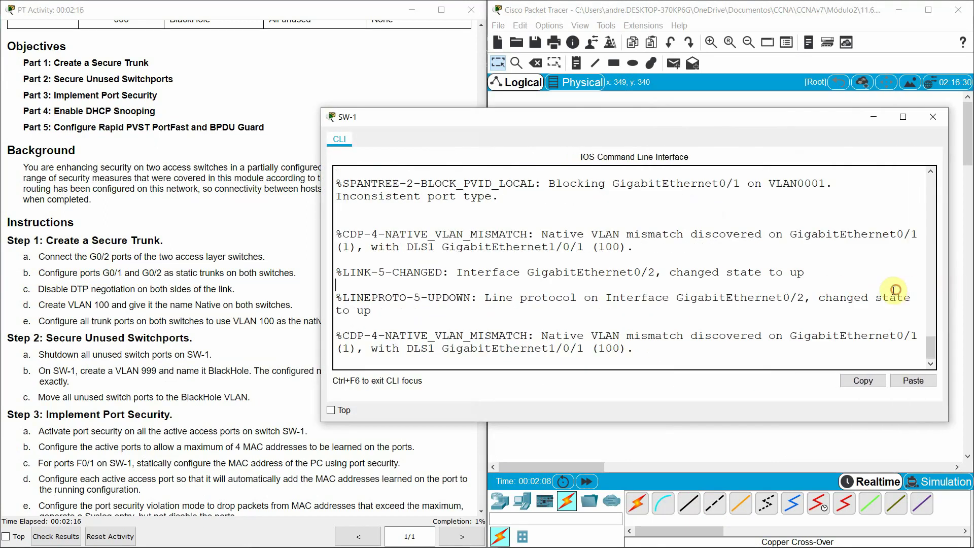
key(Return)
key(Return)
text(en)
key(Tab)
key(Return)
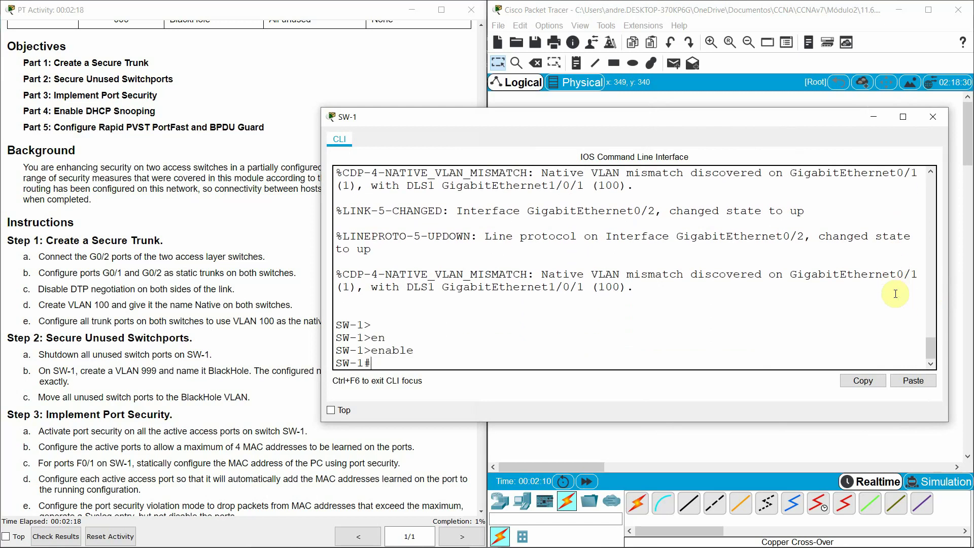
key(Return)
Step: Enter interface range configuration for gigabitEthernet 0/1 - gigabitEthernet 0/2 on SW-1
text(int)
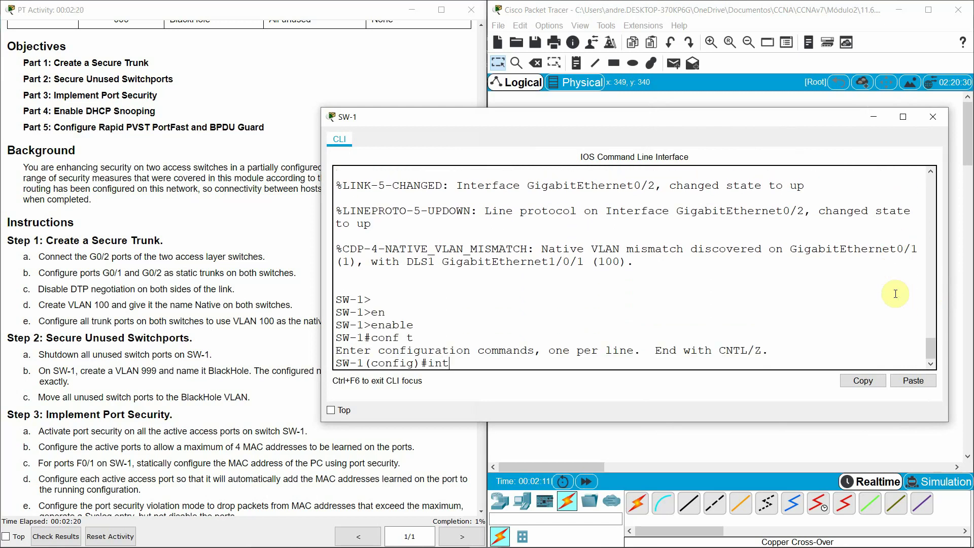
key(Tab)
text(r)
key(Tab)
text(gi)
key(Tab)
text(0/)
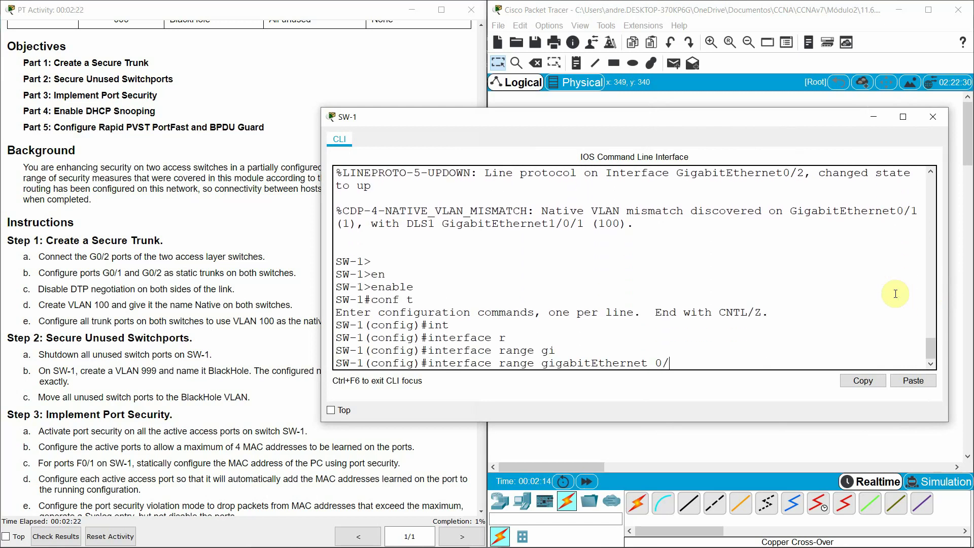
text(1 - gi)
key(Tab)
text(0/)
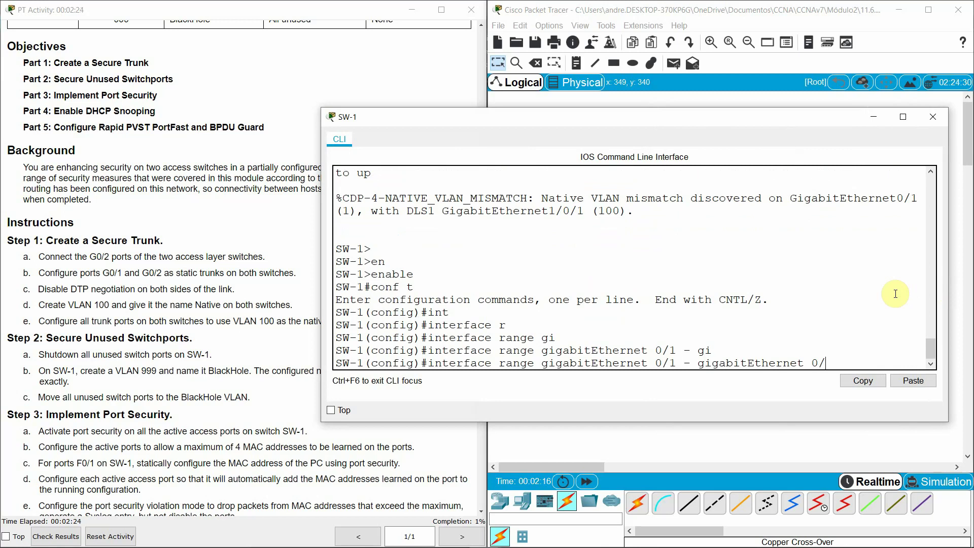
text(2)
key(Return)
Step: Set the selected SW-1 gigabit port range to static trunking with switchport mode trunk
text(sw)
key(Tab)
text(m)
key(Tab)
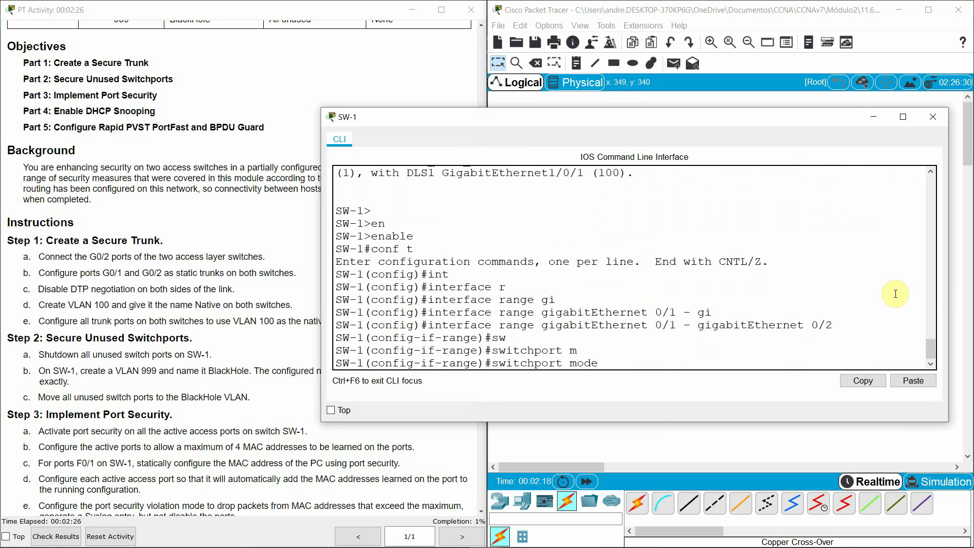
text(tr)
key(Tab)
key(Return)
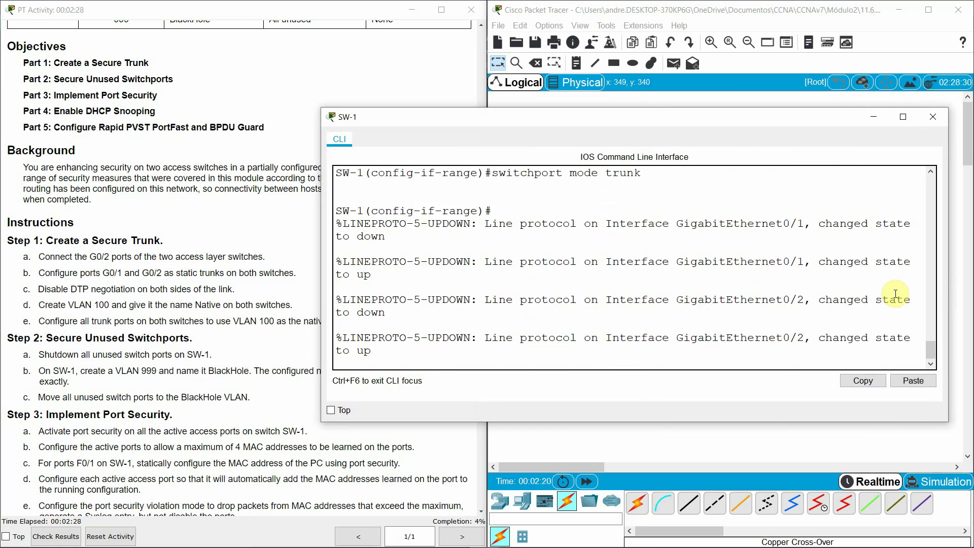
key(Return)
key(Return)
Step: Open SW-2's command line in a widened window and enter global configuration mode with enable and conf t
click(816, 426)
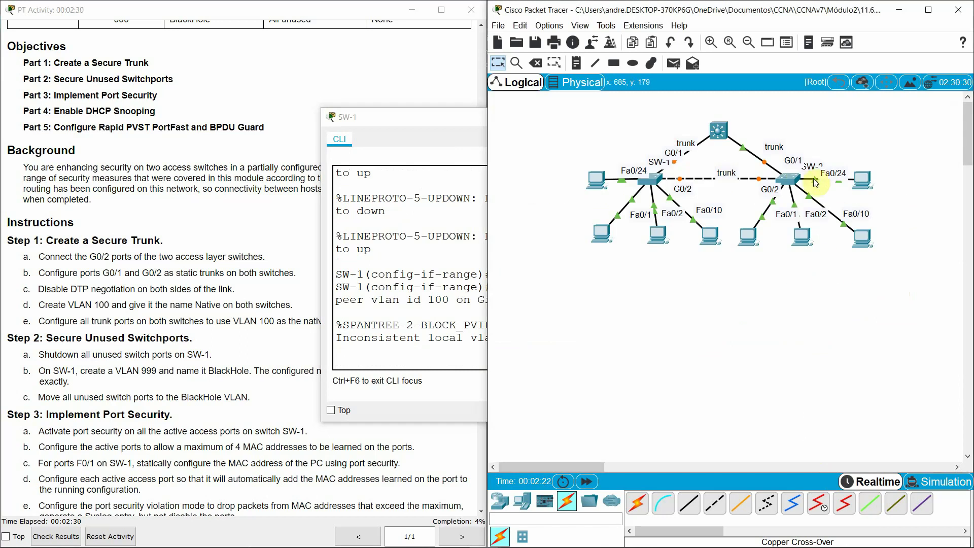
click(788, 178)
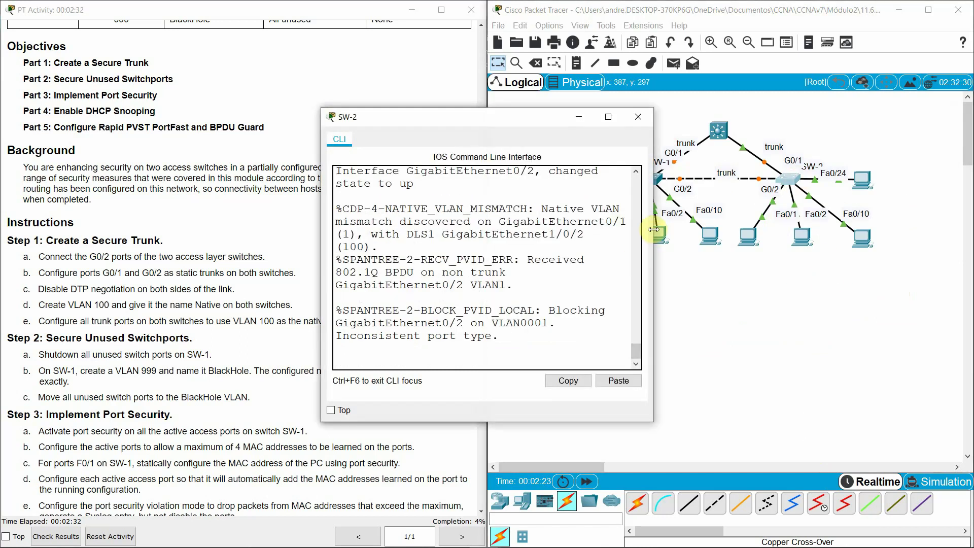
drag(654, 229, 954, 229)
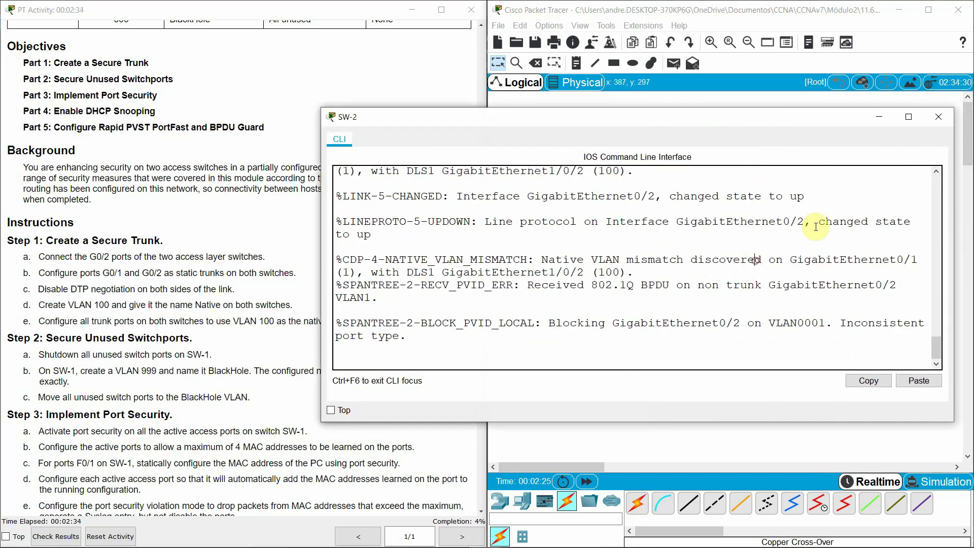
key(Return)
key(Return)
text(en)
key(Tab)
key(Return)
text(co)
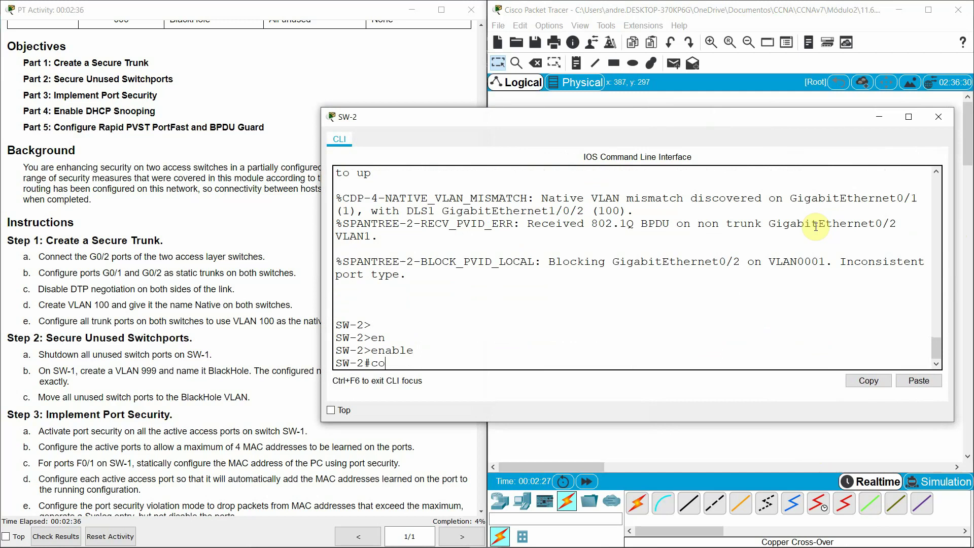
text(nf t)
key(Return)
Step: Enter interface range configuration for gigabitEthernet 0/1 - gigabitEthernet 0/2 on SW-2
text(int)
key(Tab)
text(r)
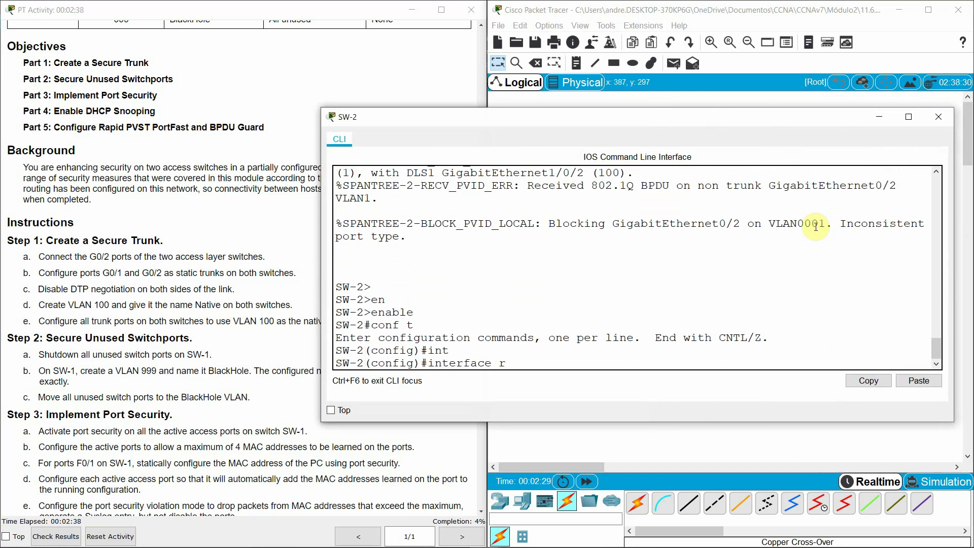
key(Tab)
text(gi)
key(Tab)
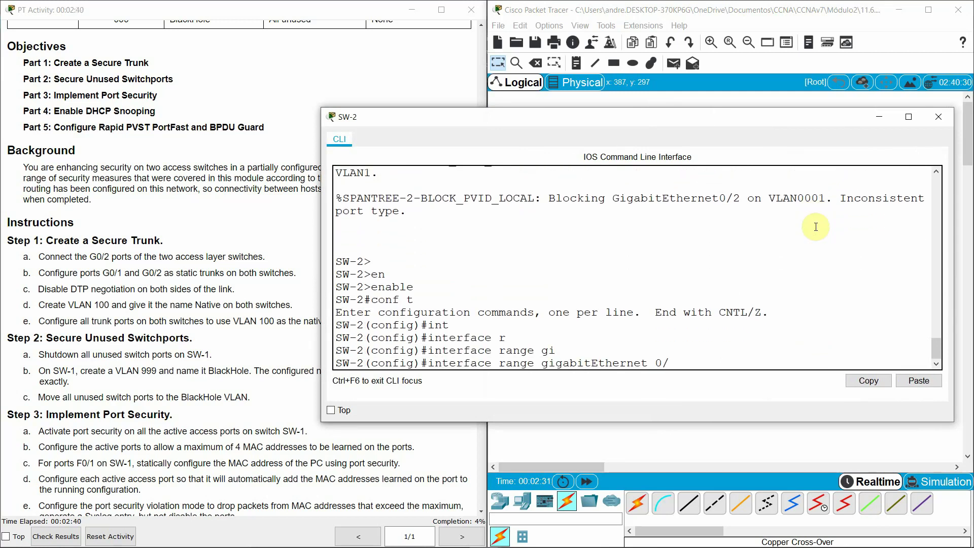
text(0/1 - gi)
key(Tab)
text(0)
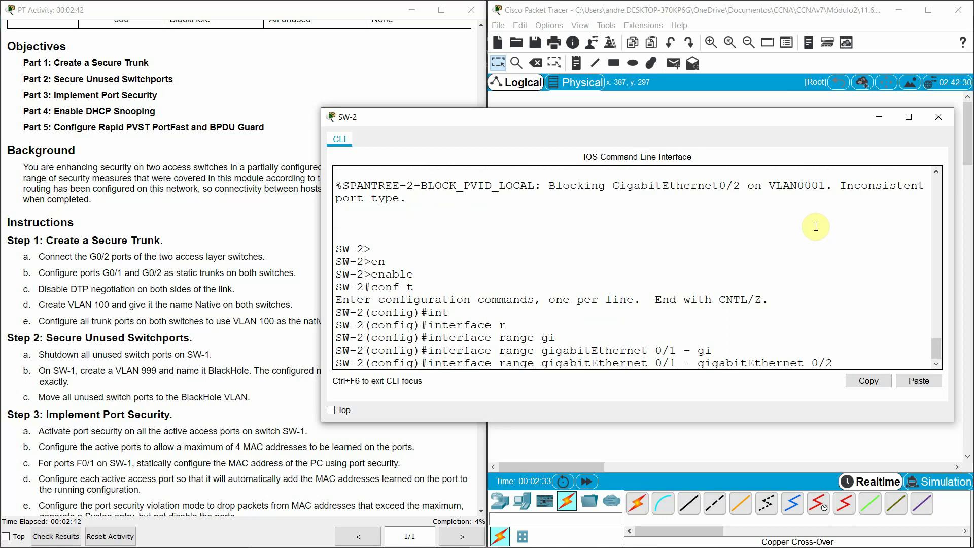
text(/2)
key(Return)
Step: Set the selected SW-2 gigabit port range to static trunking with switchport mode trunk, and return to the activity instructions
text(sw)
key(Tab)
text(mo)
key(Tab)
text(t)
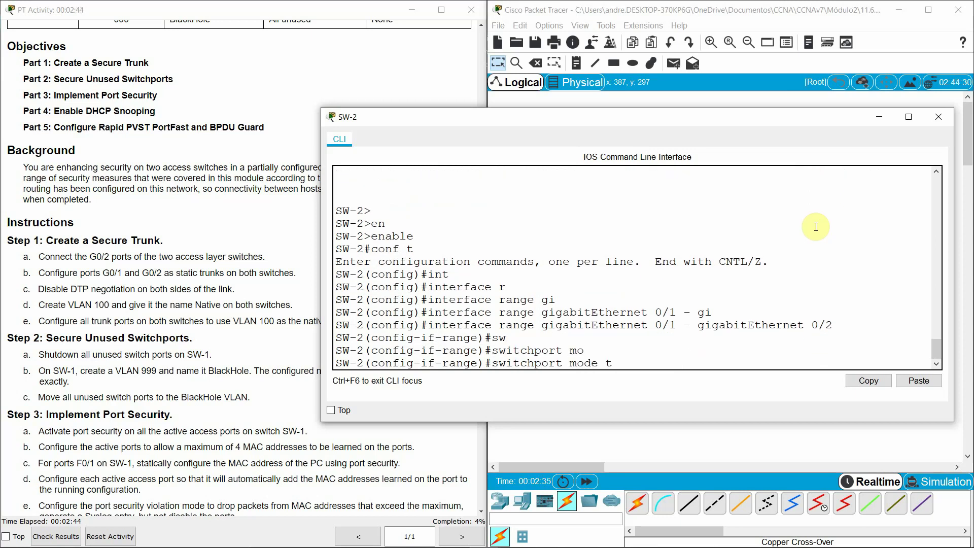
text(ru)
key(Tab)
key(Return)
key(Return)
key(Return)
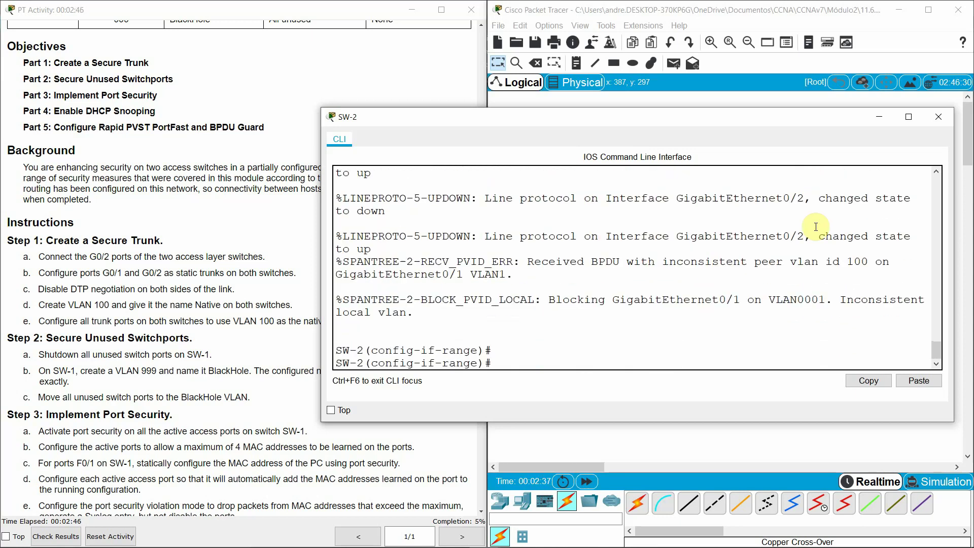
click(751, 15)
click(266, 73)
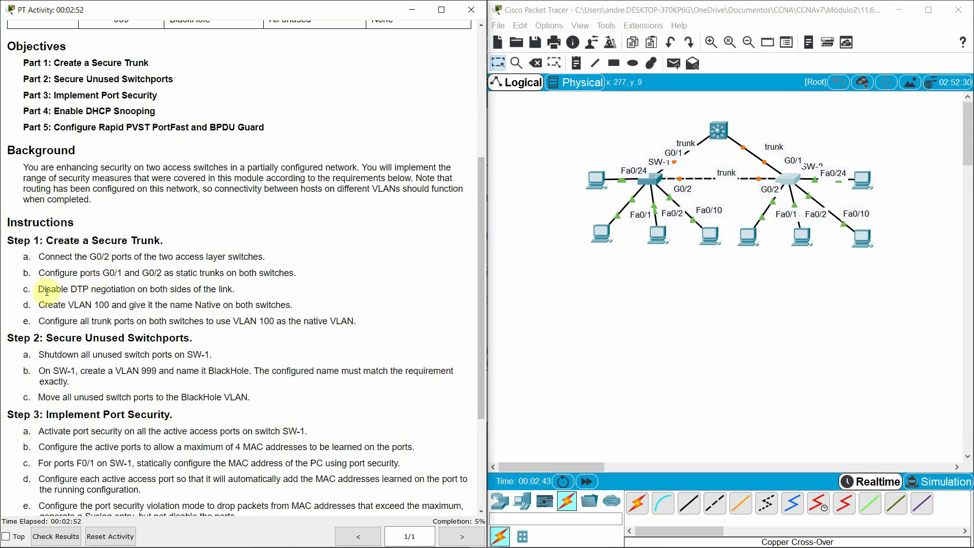
Step: Disable DTP negotiation on SW-1's selected gigabit trunk ports with switchport nonegotiate
double_click(71, 289)
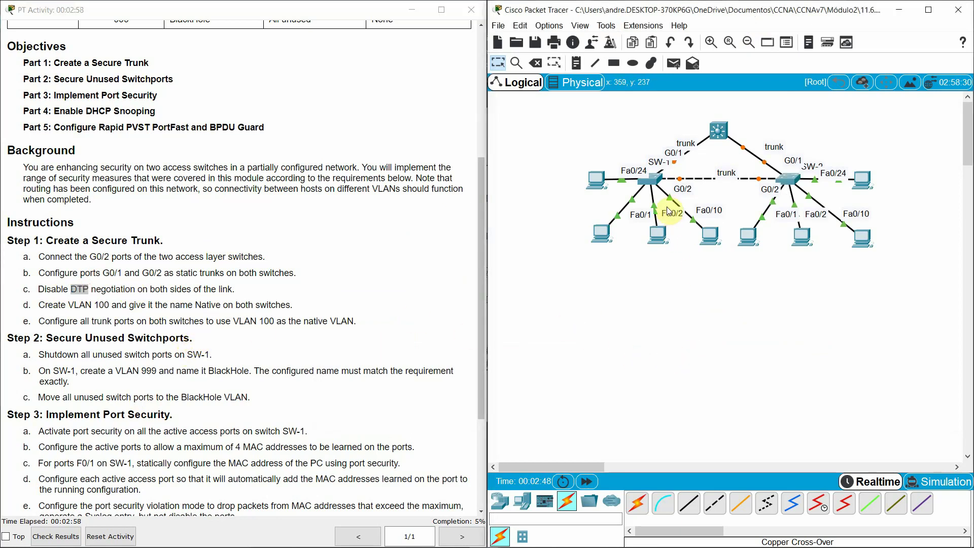
click(659, 176)
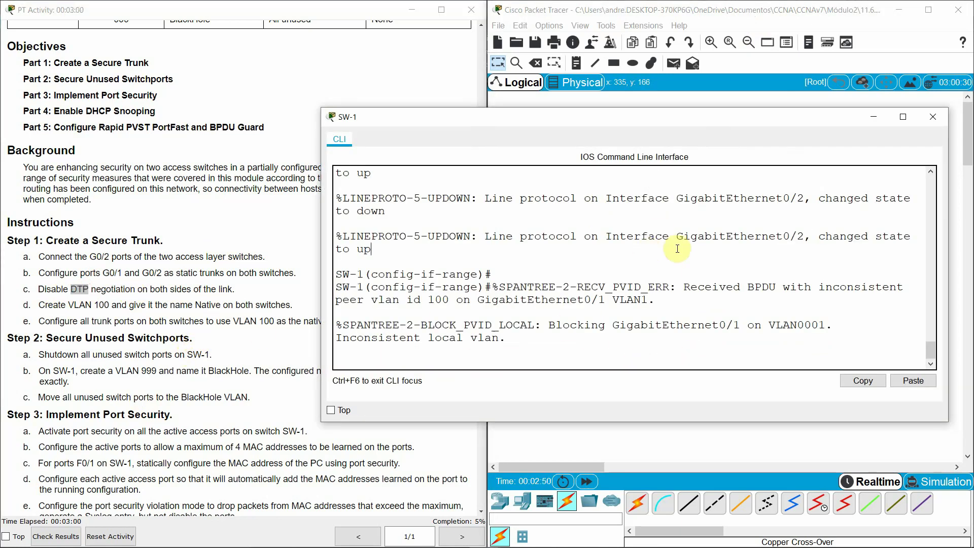
key(Return)
key(Return)
text(sw)
key(Tab)
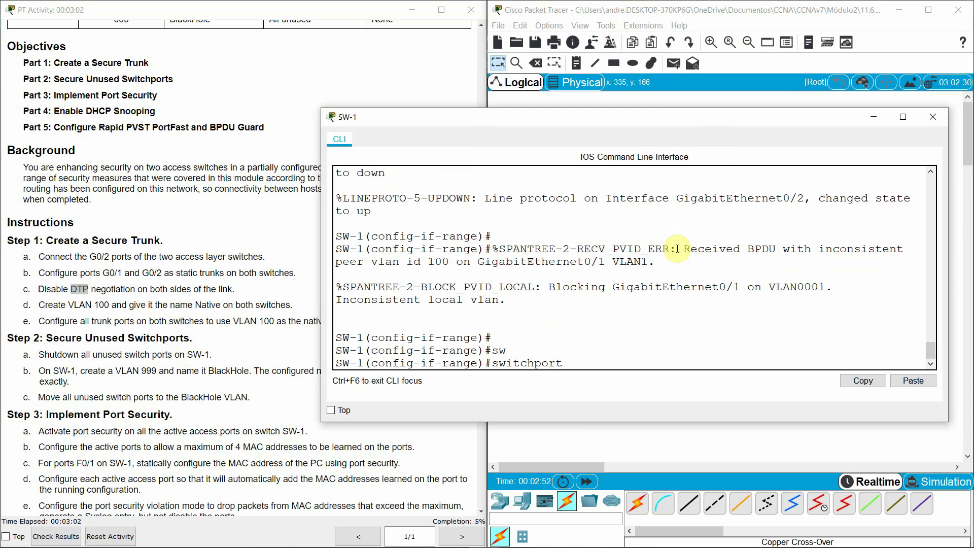
text(no)
key(Tab)
key(Return)
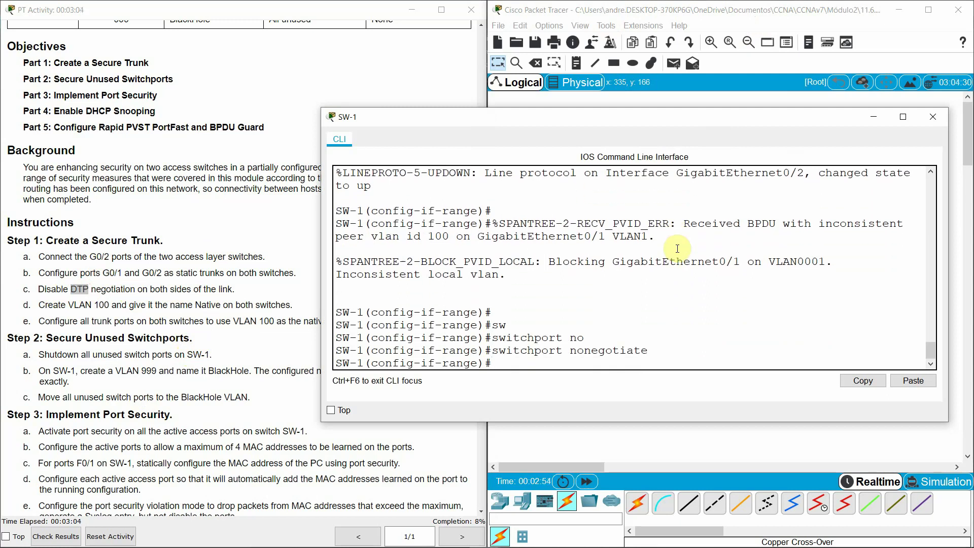
Step: Disable DTP negotiation on SW-2's selected gigabit trunk ports with switchport nonegotiate, and return to the activity instructions
click(690, 447)
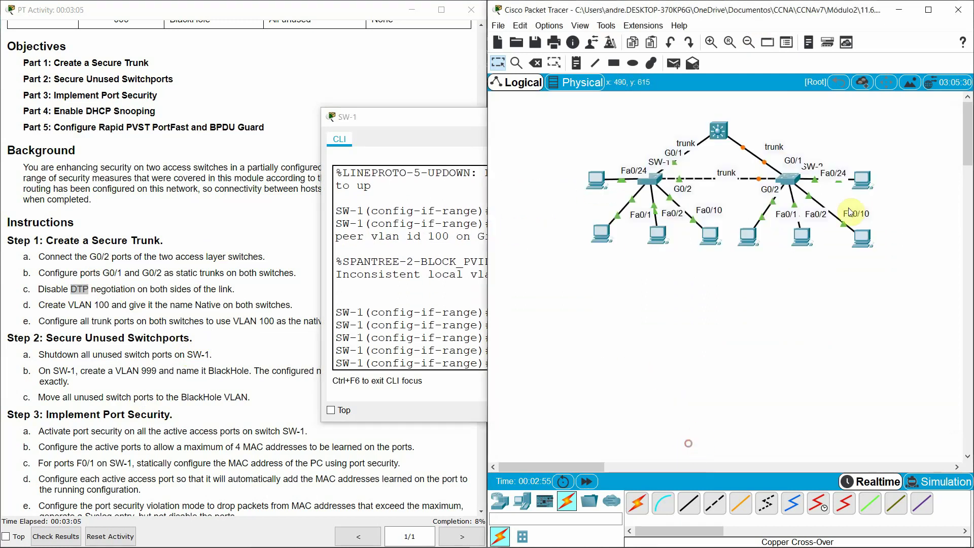
click(799, 182)
key(Return)
key(Return)
text(s)
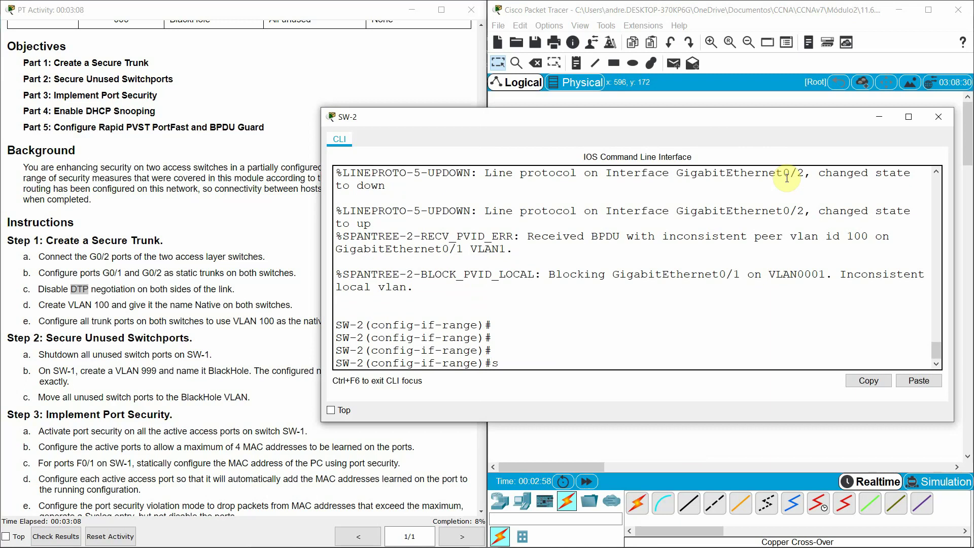
text(w)
key(Tab)
text(n)
key(Tab)
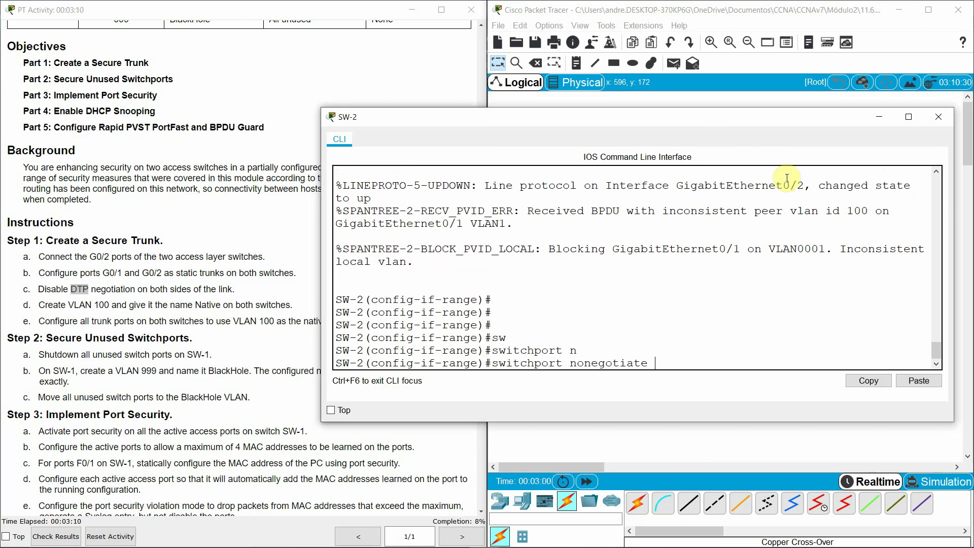
key(Return)
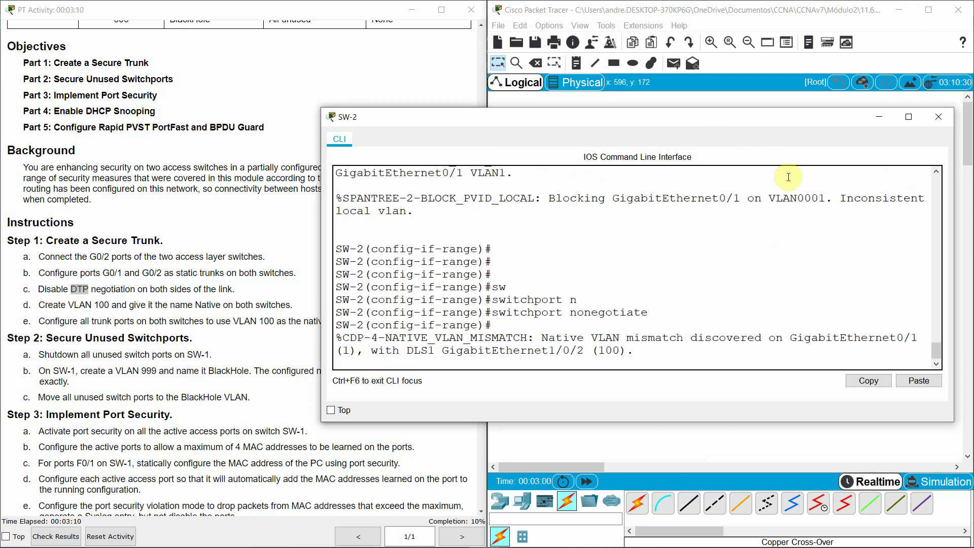
click(732, 9)
click(194, 179)
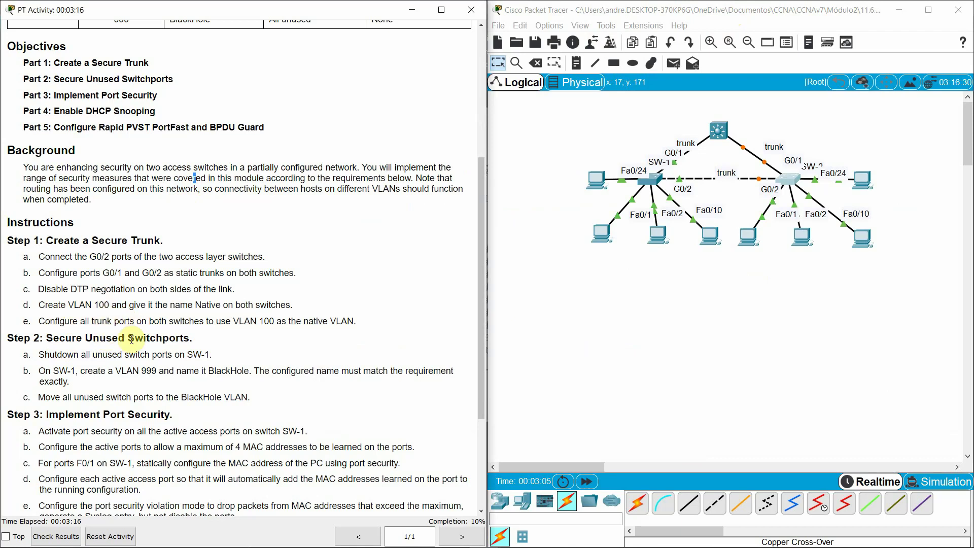
Step: Reopen SW-1's command line clear of the instructions and exit interface range mode to global configuration mode
scroll(198, 314, down, 1)
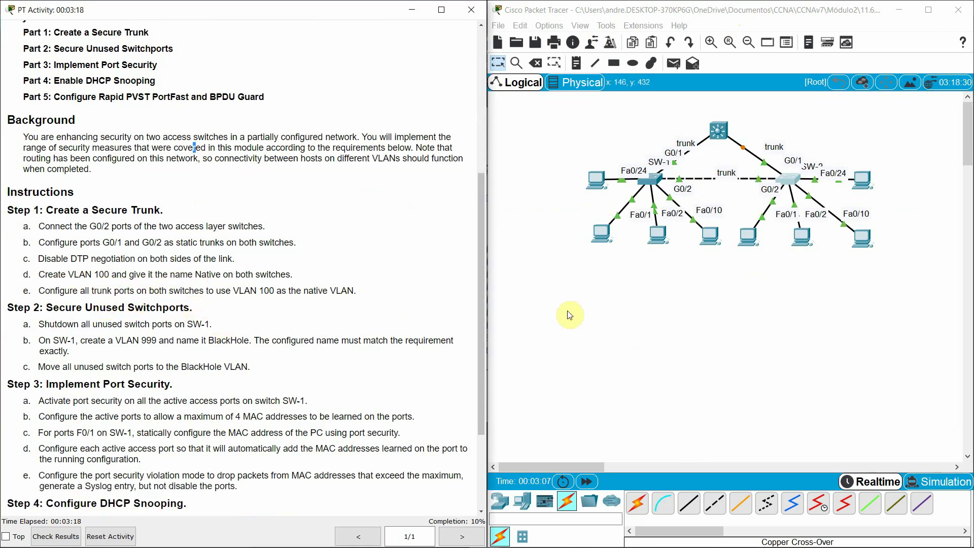
click(656, 178)
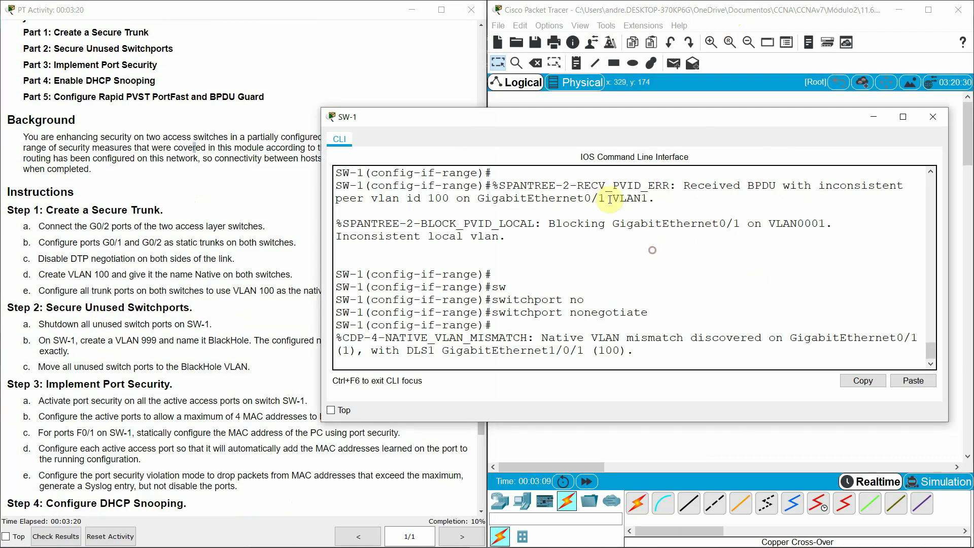
drag(565, 117, 715, 91)
key(Return)
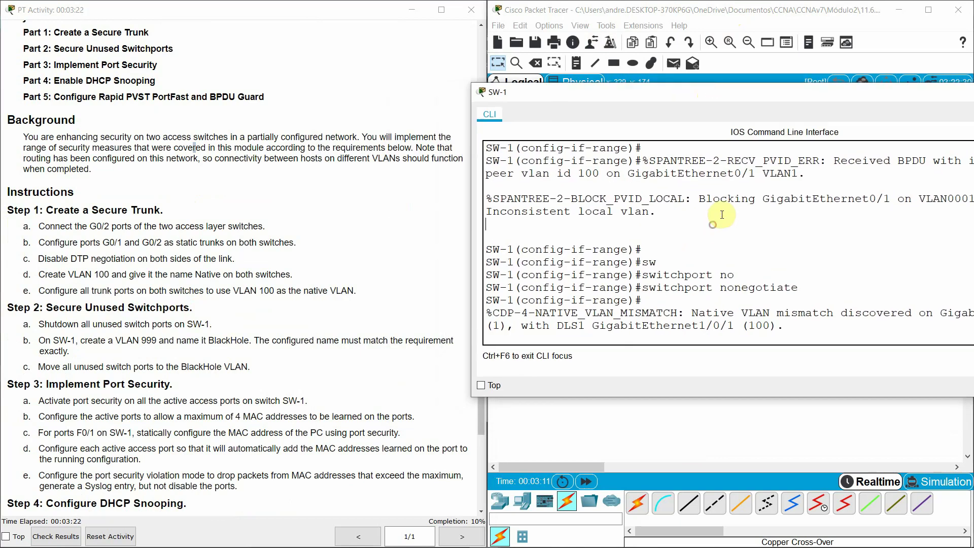
key(Return)
text(exi)
key(Tab)
key(Return)
key(Return)
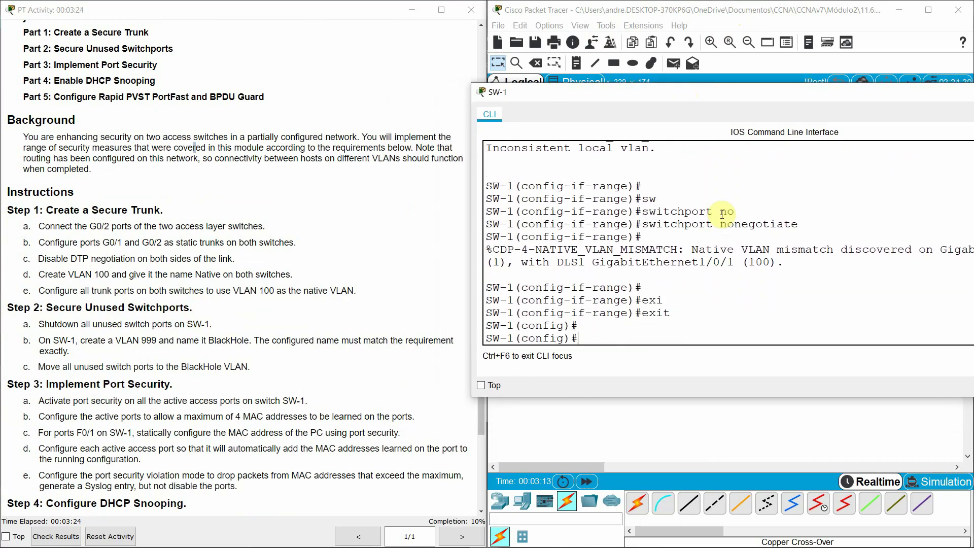
Step: Create VLAN 100 on SW-1 and name it Native
text(vla)
key(Tab)
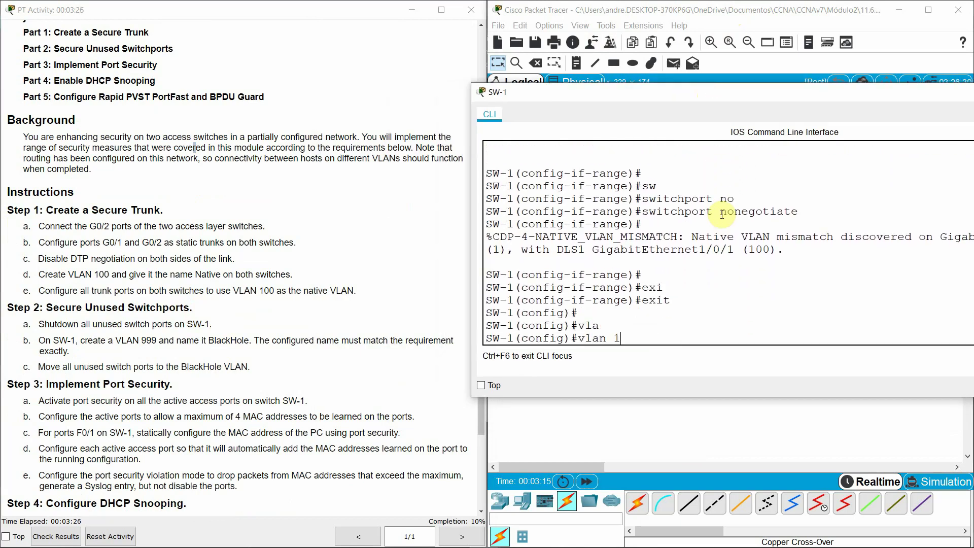
text(100)
key(Return)
text(na)
key(Tab)
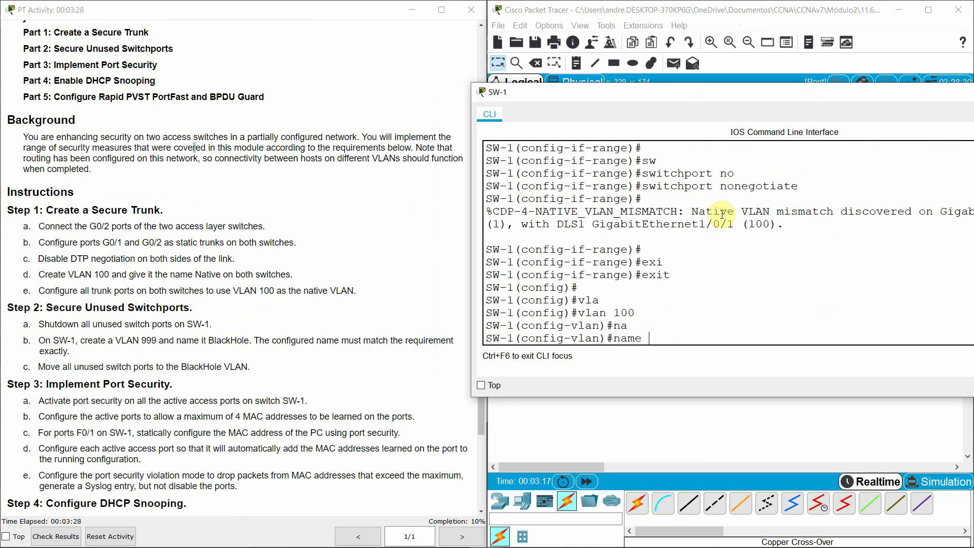
text(Native)
key(Return)
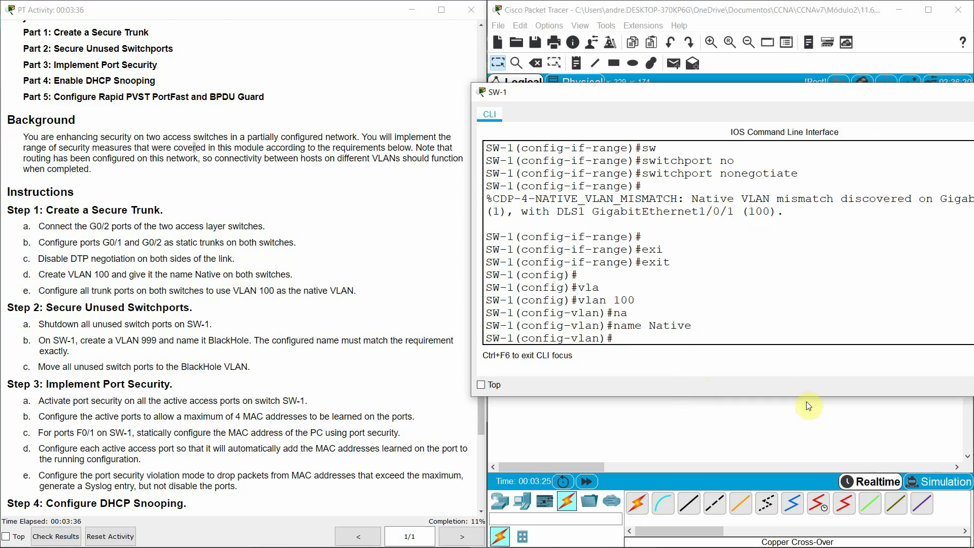
Step: Switch to SW-2's command line and exit interface range mode to global configuration mode
click(806, 419)
click(788, 178)
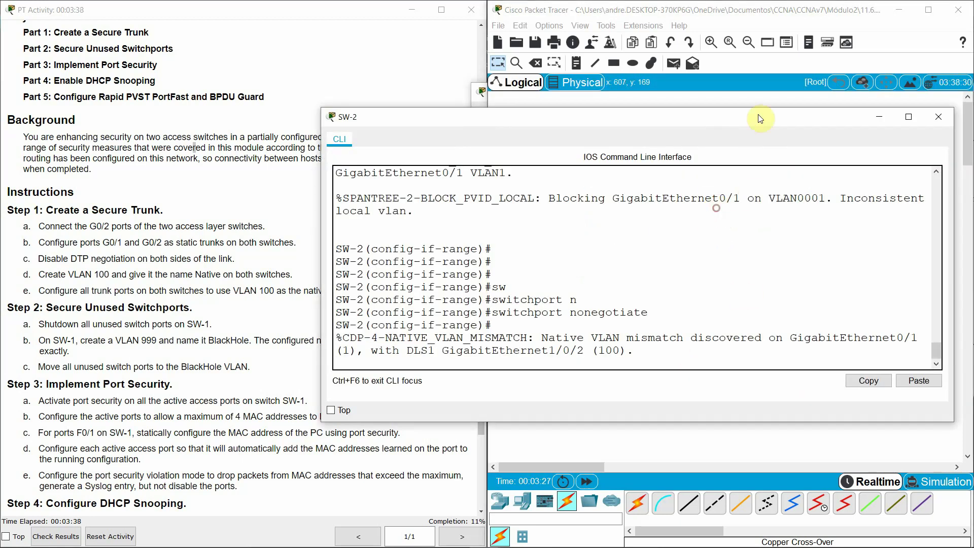
key(Return)
key(Return)
key(Return)
text(exi)
key(Tab)
key(Return)
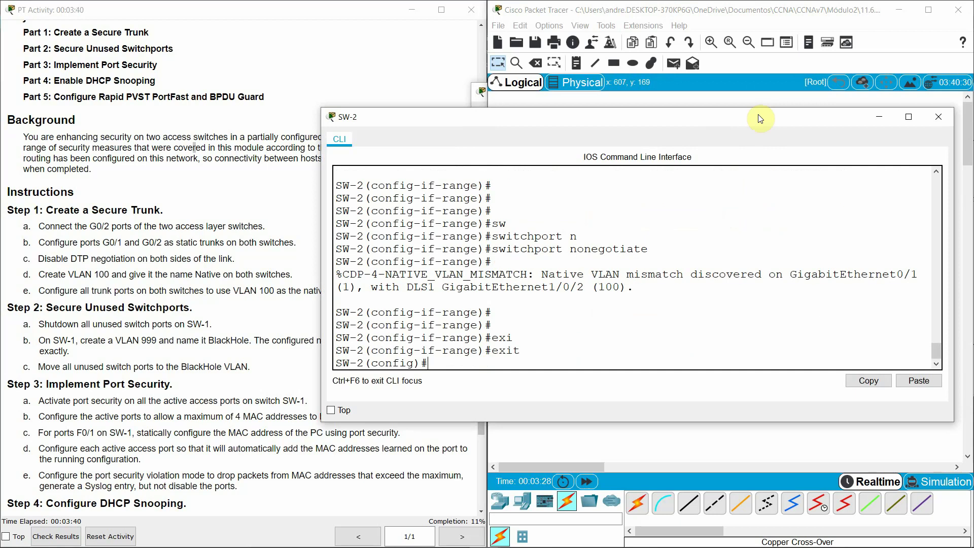
Step: Create VLAN 100 on SW-2 and name it Native
text(vla)
key(Tab)
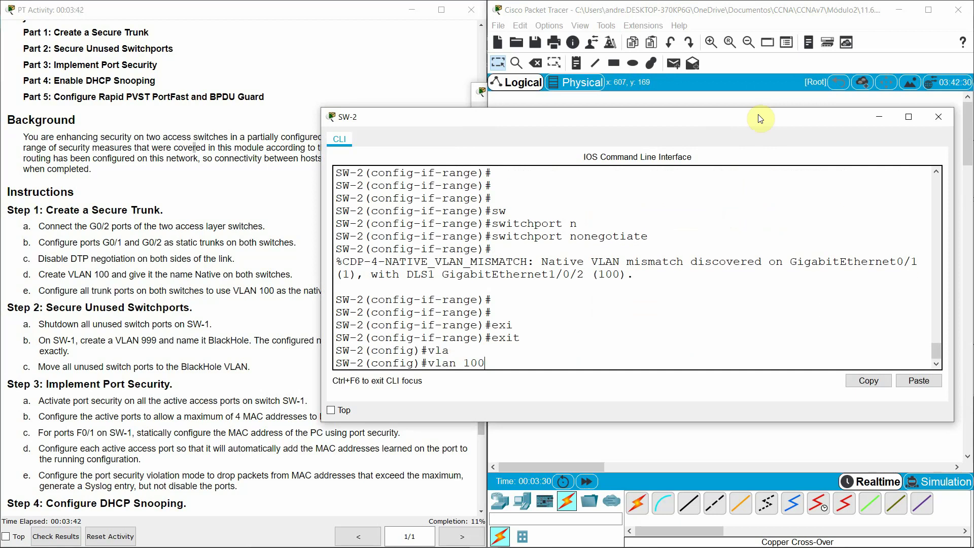
text(100)
key(Return)
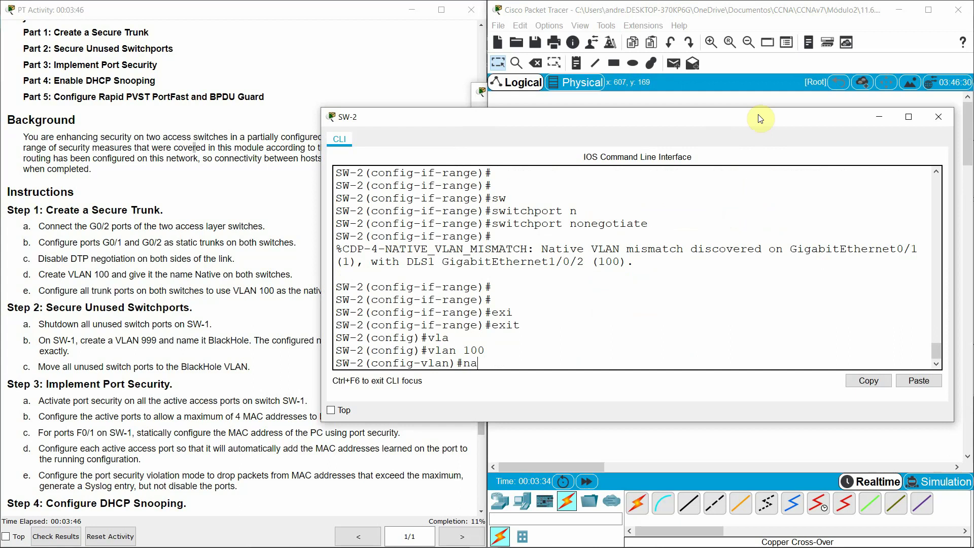
text(nam)
key(Tab)
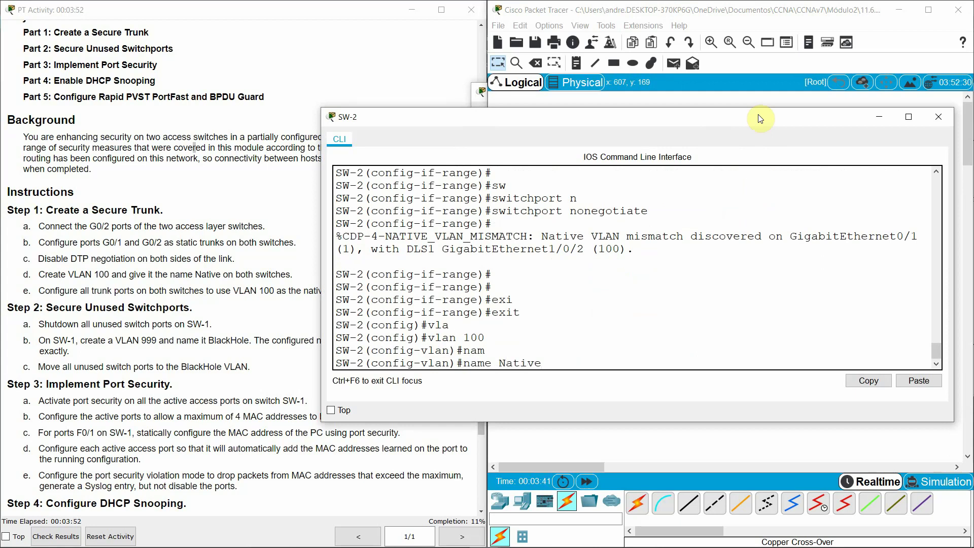
text(Native)
key(Return)
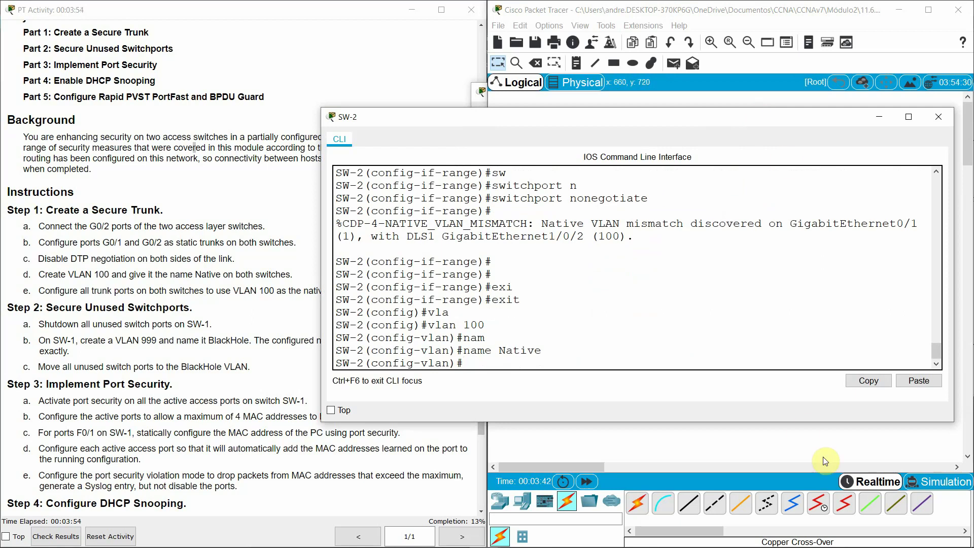
Step: Check the native VLAN instruction, and exit VLAN configuration to global configuration mode in SW-1's command line
click(815, 438)
click(651, 180)
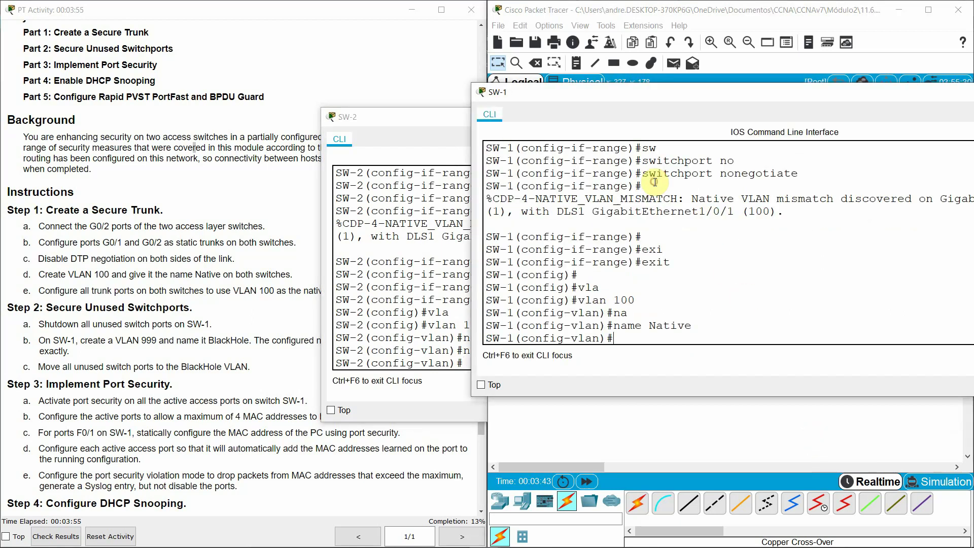
click(712, 433)
click(158, 278)
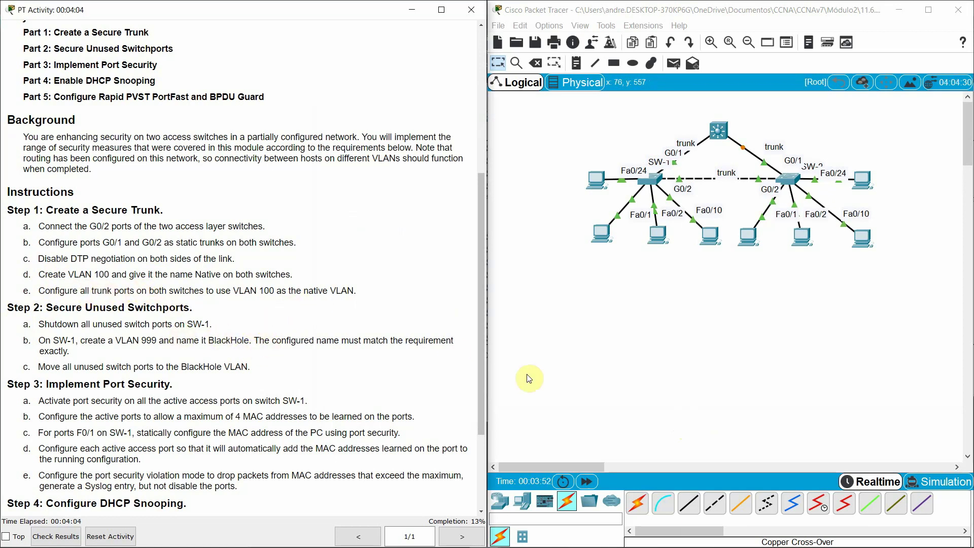
click(655, 183)
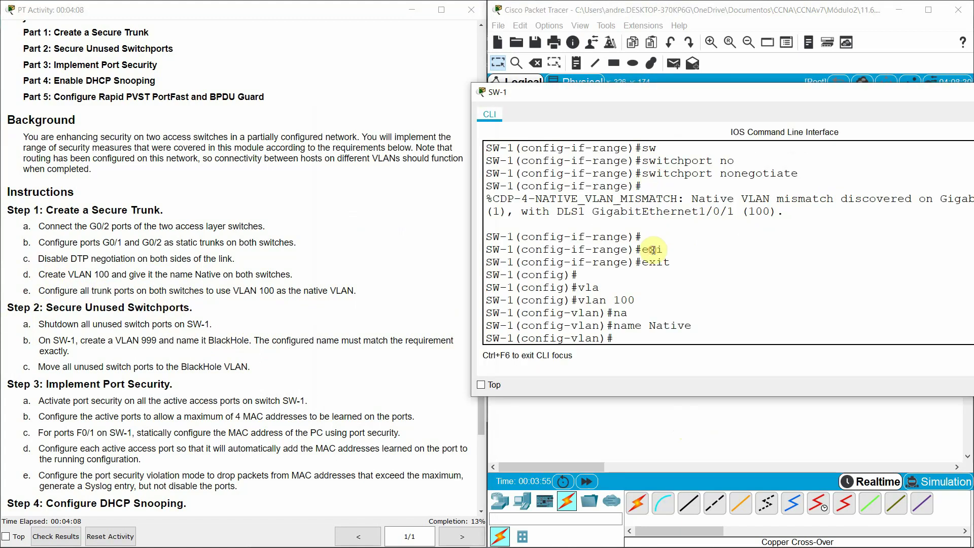
key(Return)
key(Return)
text(exi)
key(Tab)
key(Return)
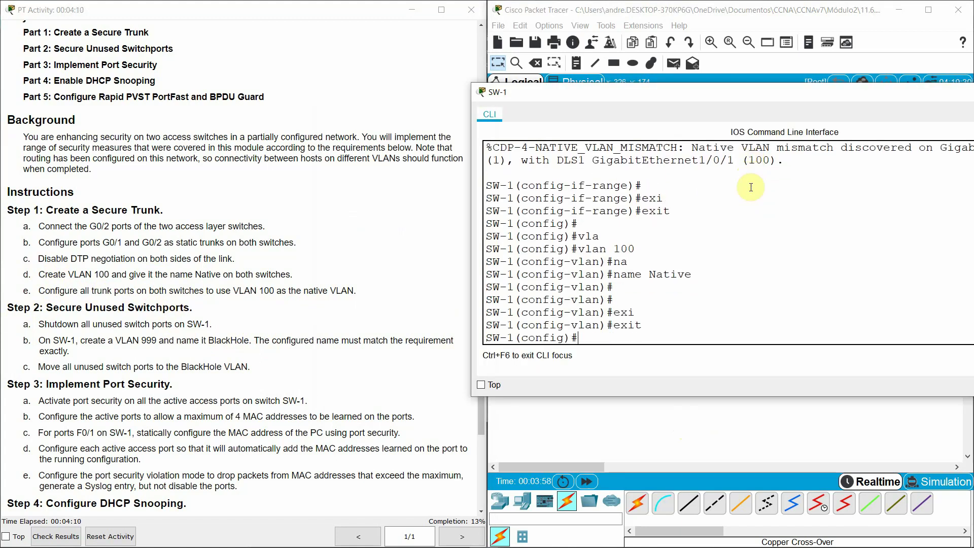
Step: Enter interface range configuration for gigabitEthernet 0/1 - gigabitEthernet 0/2 on SW-1, shifting its window to show the full command
text(int)
key(Tab)
text(r)
key(Tab)
text(gi)
key(Tab)
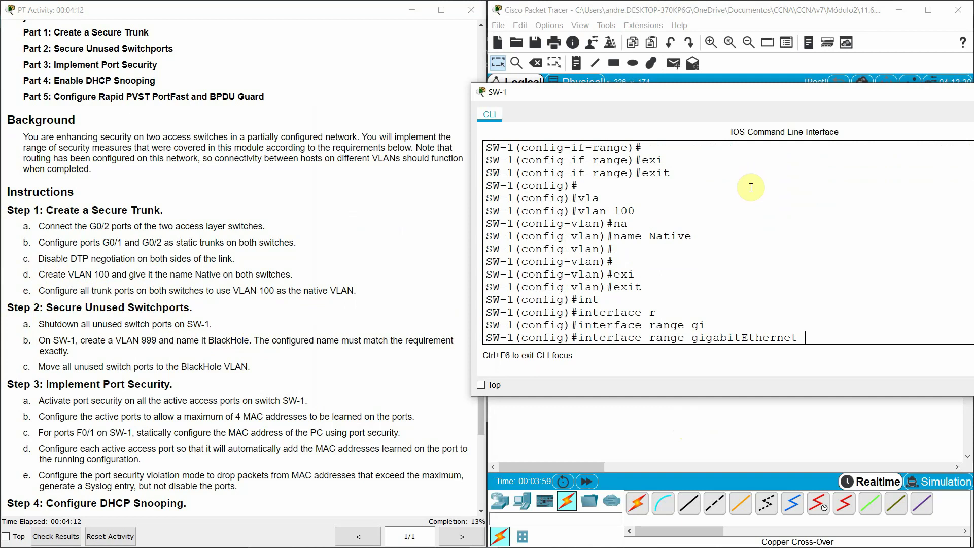
text(0/1)
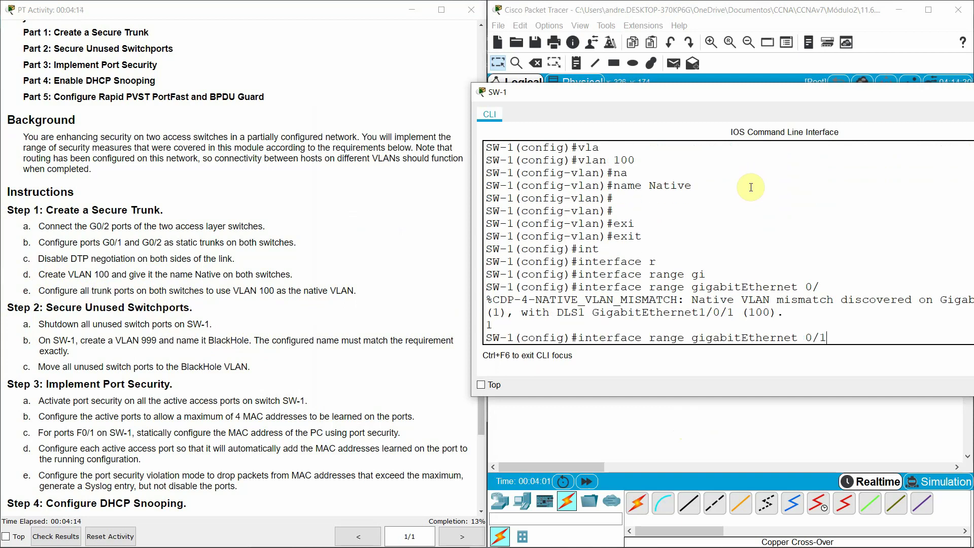
text( - gi)
key(Tab)
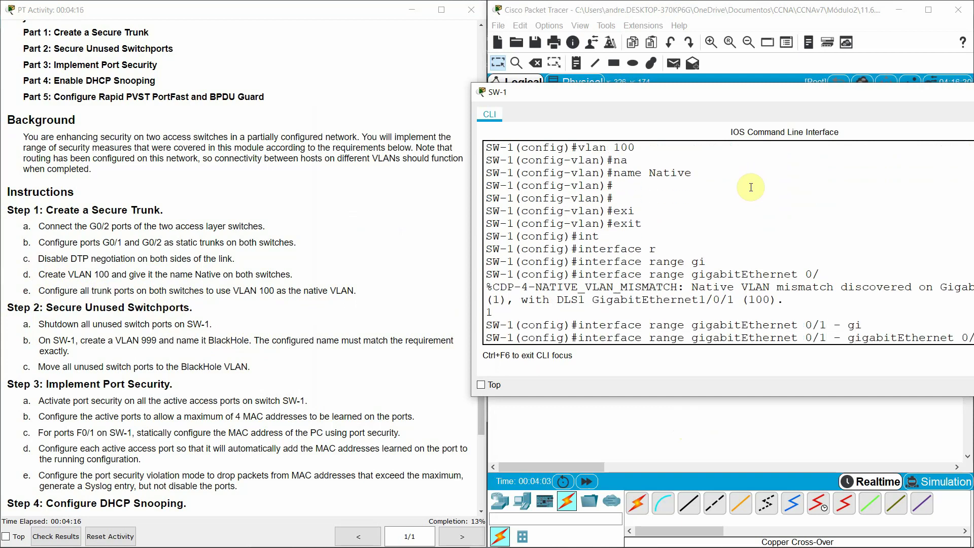
text(0/2)
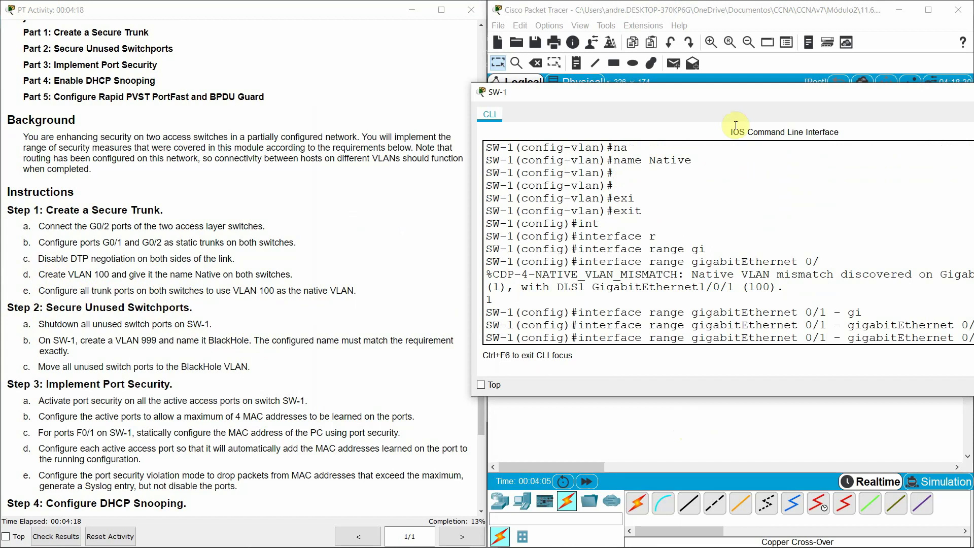
drag(770, 90, 708, 87)
key(Return)
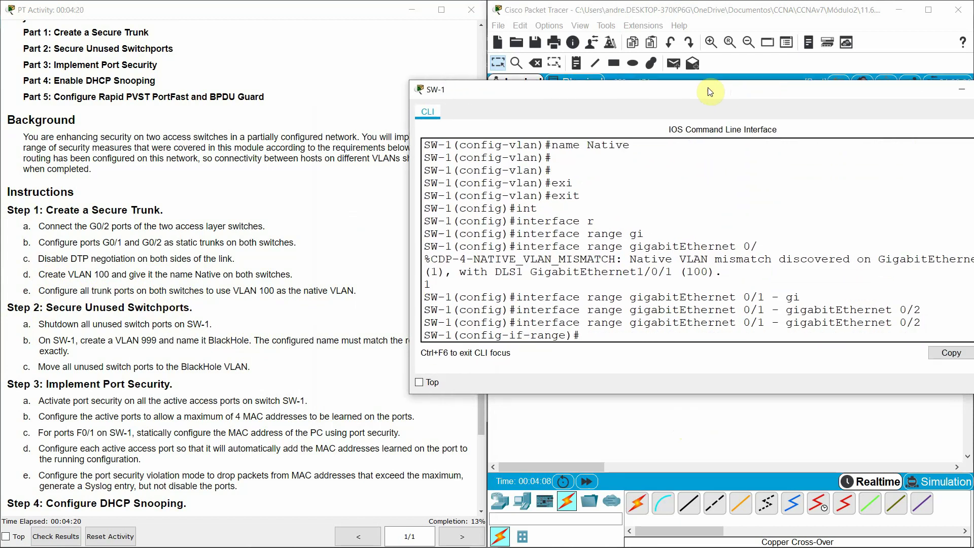
Step: Assign VLAN 100 as the native VLAN on SW-1's selected trunk ports with switchport trunk native vlan 100
text(sw)
key(Tab)
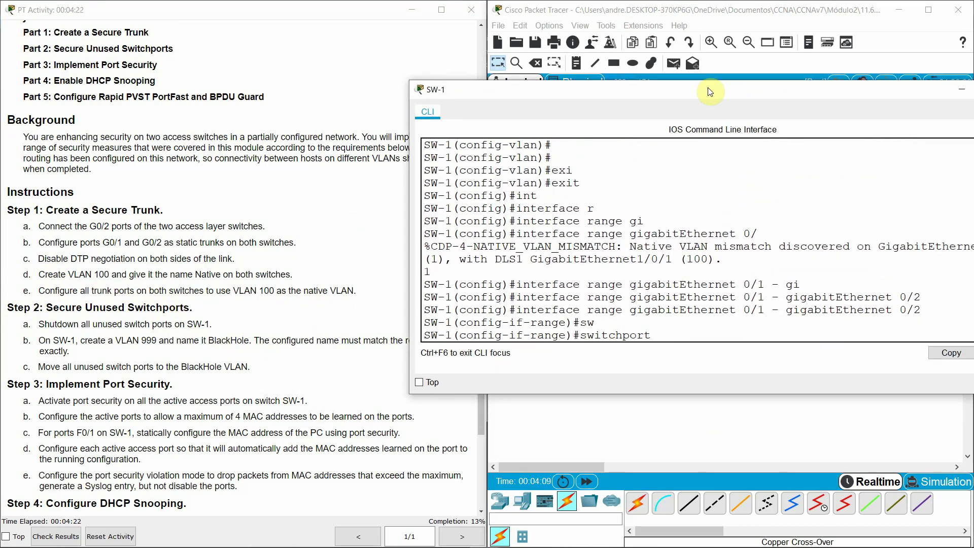
text(tr)
key(Tab)
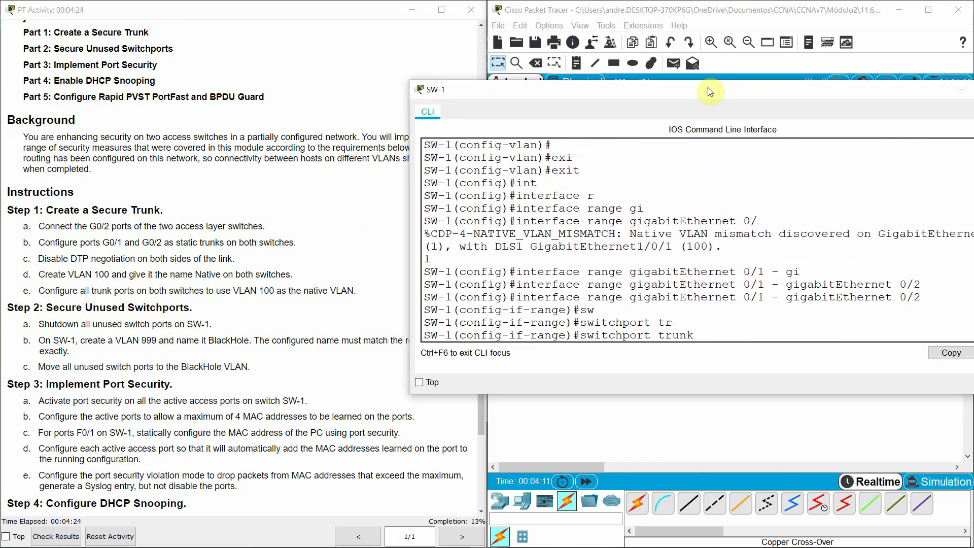
text(n)
key(Tab)
text(v)
key(Tab)
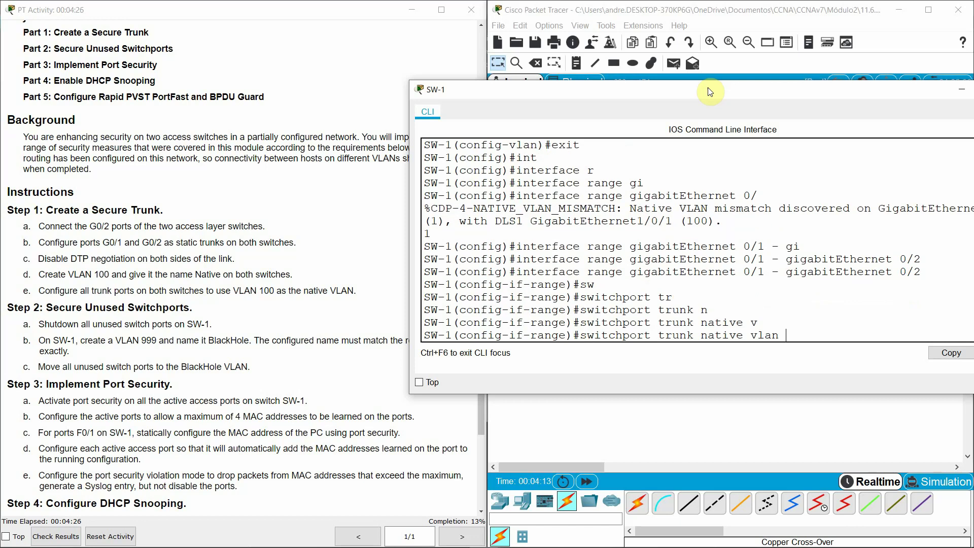
text(100)
key(Return)
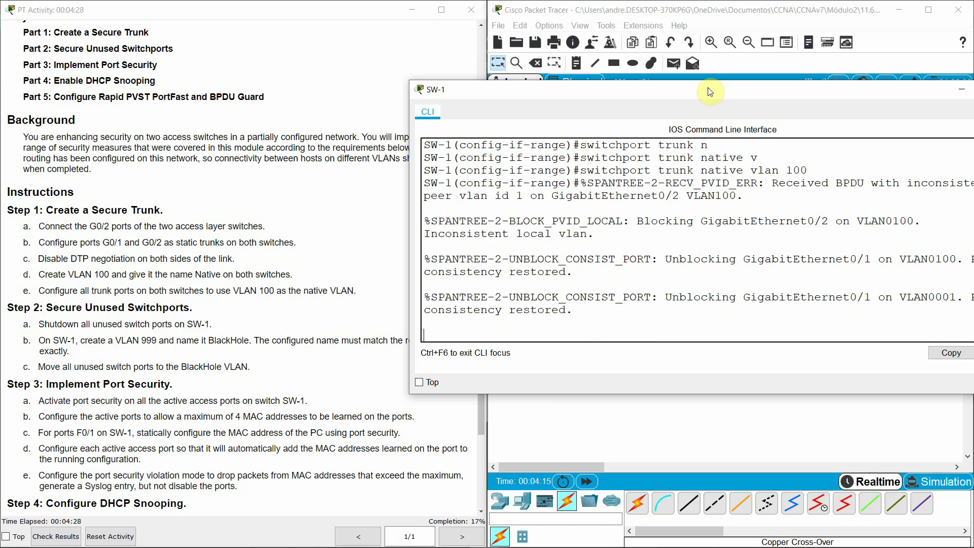
Step: Return to SW-2's command line and exit VLAN configuration to global configuration mode
key(Return)
key(Return)
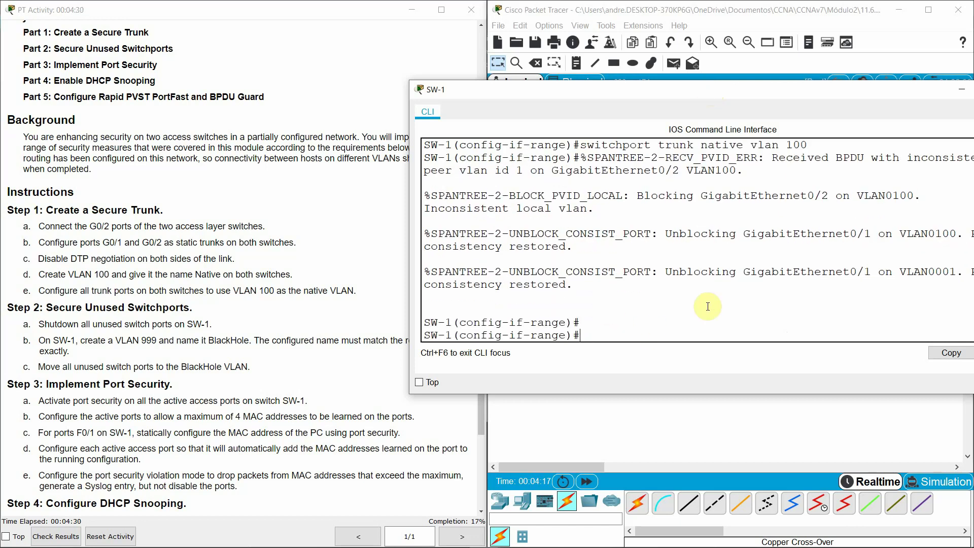
click(685, 441)
click(789, 185)
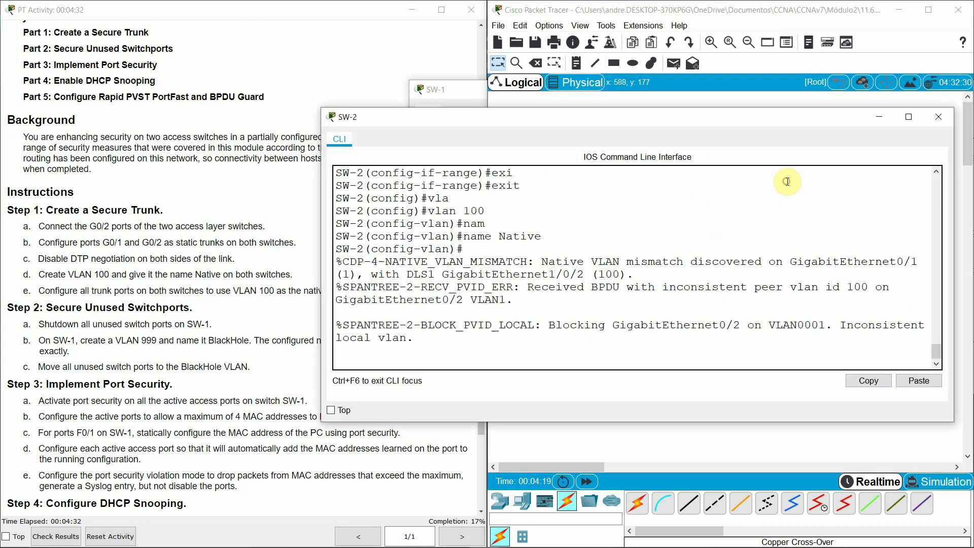
key(Return)
key(Return)
key(Return)
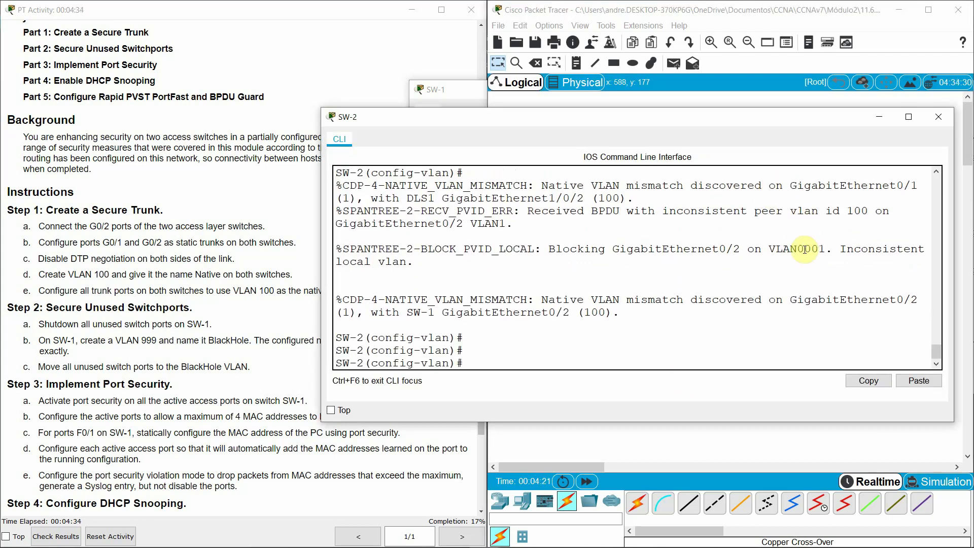
text(exi)
key(Tab)
key(Return)
Step: Enter interface range configuration for gigabitEthernet 0/1 - gigabitEthernet 0/2 on SW-2
text(in)
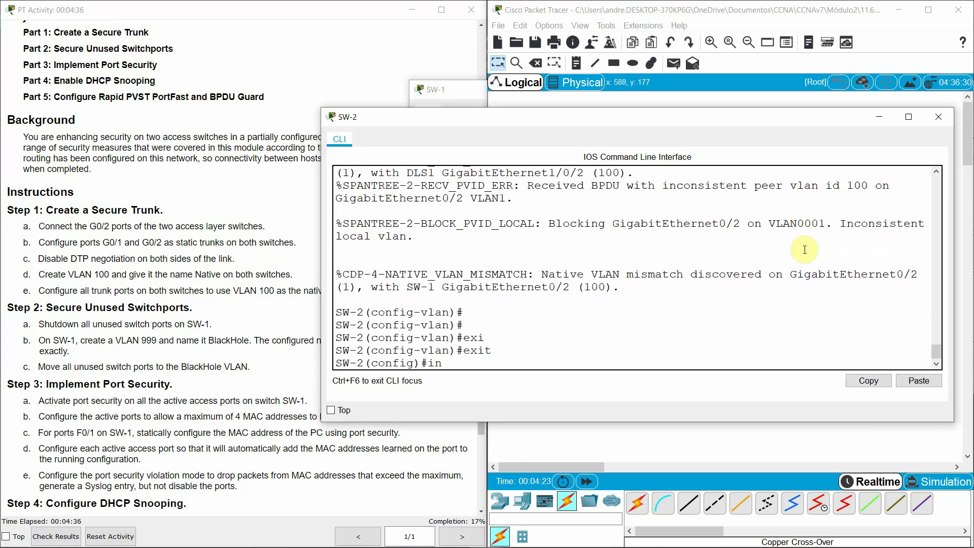
text(t)
key(Tab)
text(r)
key(Tab)
text(gi)
key(Tab)
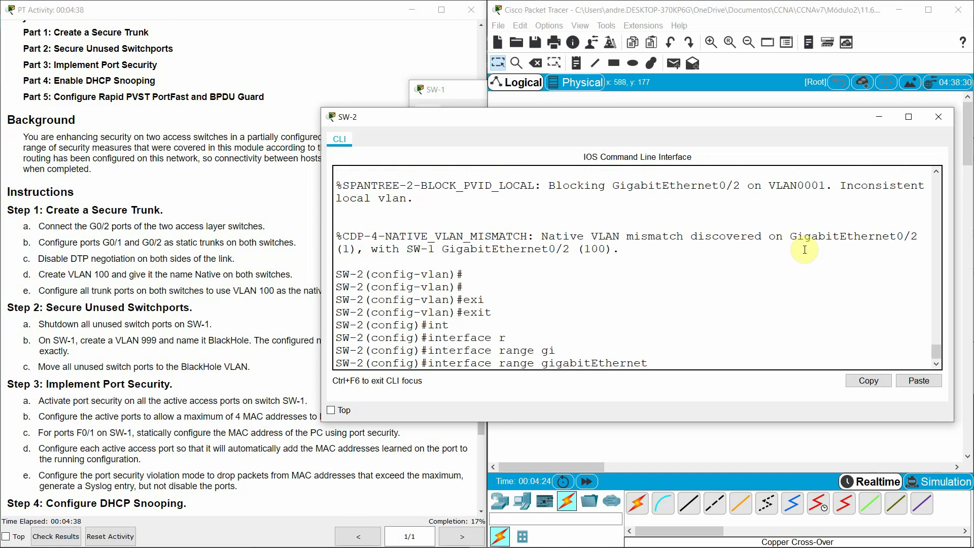
text(0/1 - gi)
key(Tab)
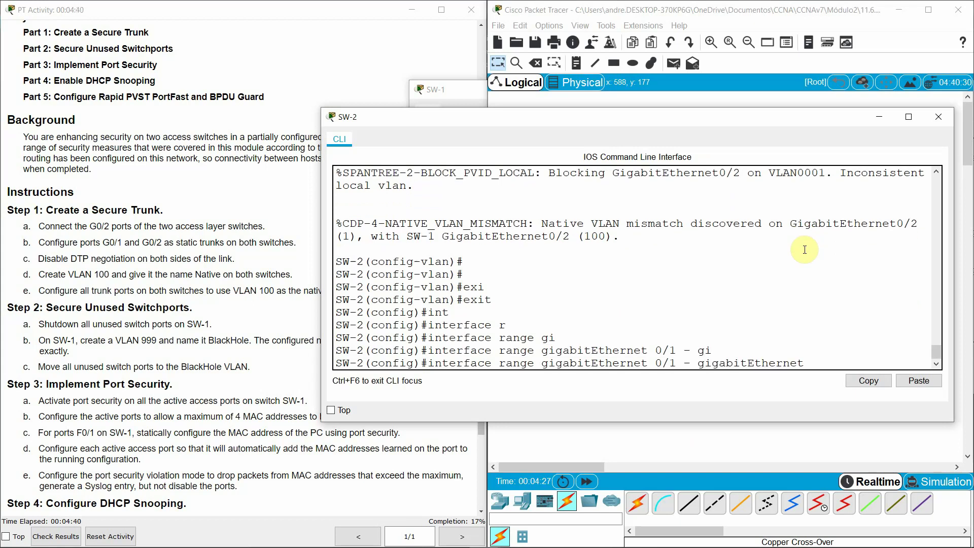
text(0/2)
key(Return)
Step: Assign VLAN 100 as the native VLAN on SW-2's selected trunk ports with switchport trunk native vlan 100
text(sw)
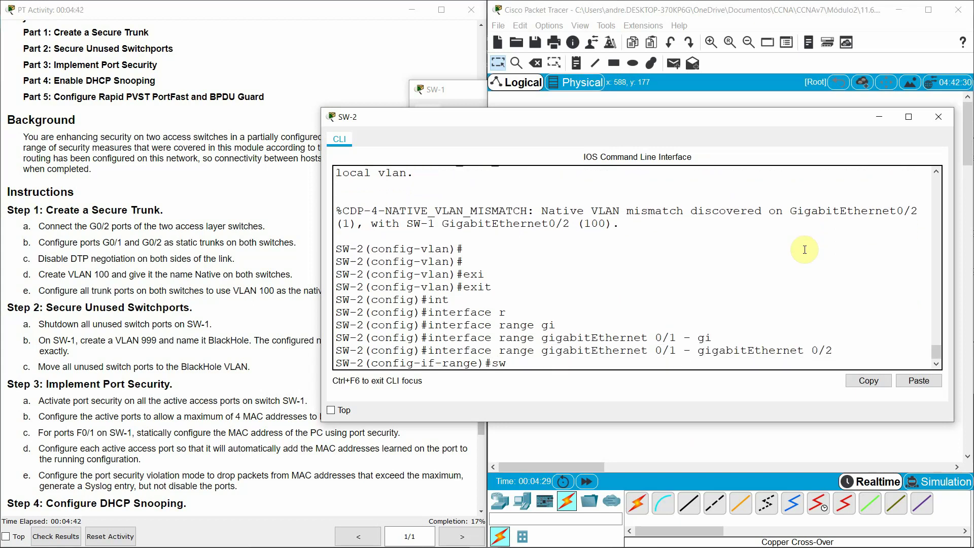
key(Tab)
text(tr)
key(Tab)
text(n)
key(Tab)
text(v)
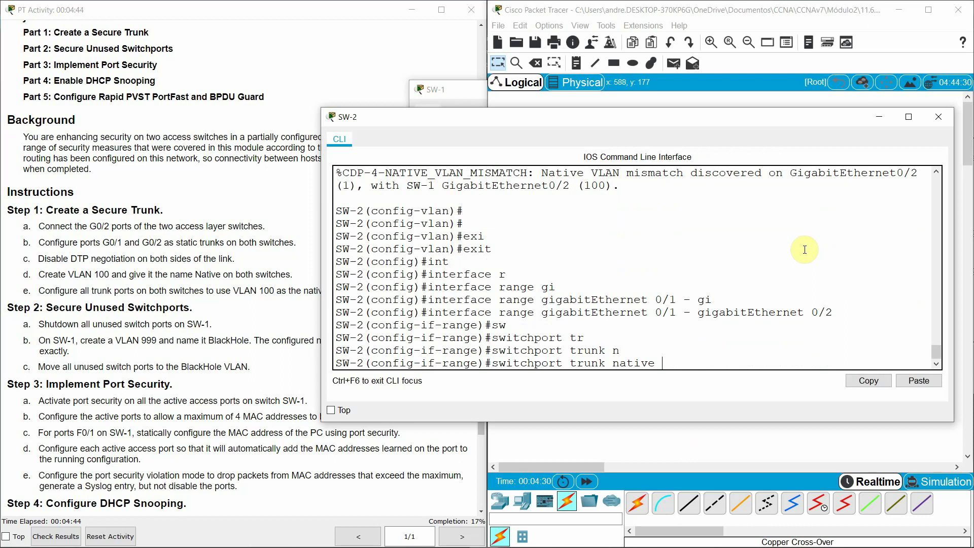
key(Tab)
text(100)
key(Return)
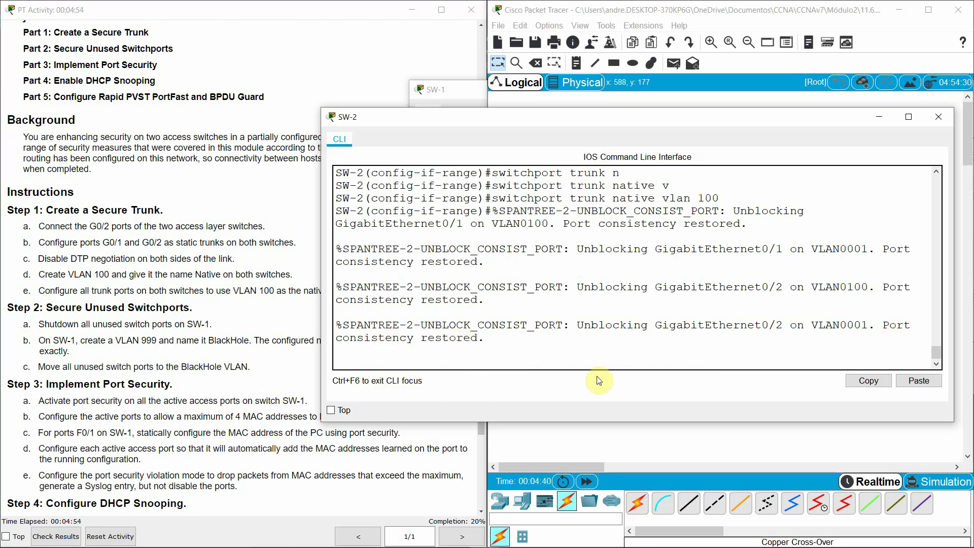
Step: Check the trunk links in the topology and the spanning-tree messages in the SW-2 and SW-1 command lines
click(661, 439)
click(768, 195)
key(Return)
key(Return)
click(676, 437)
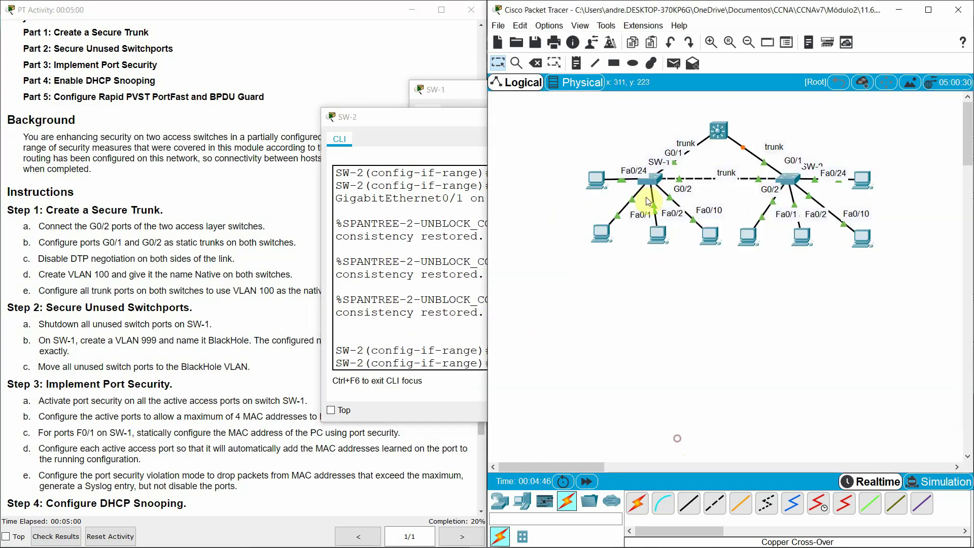
click(651, 182)
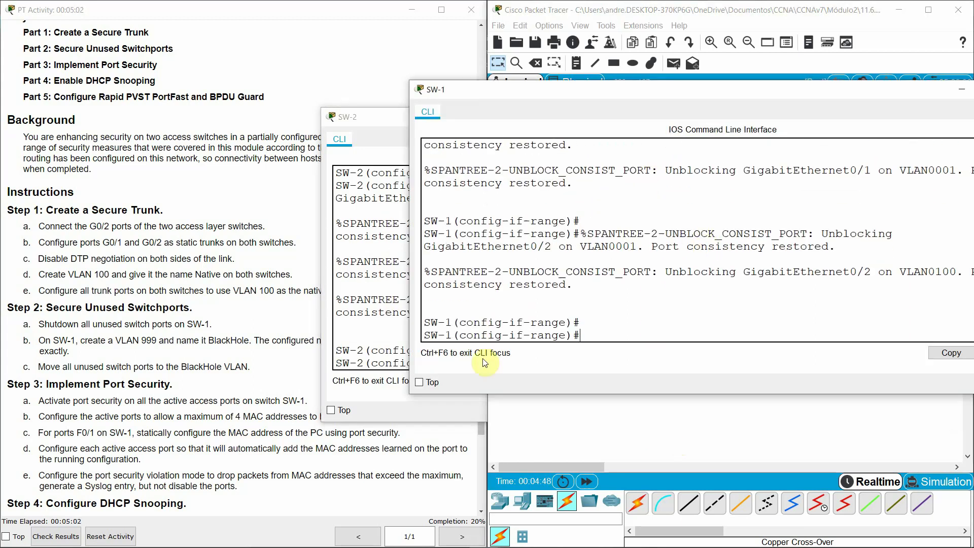
click(701, 429)
Step: Read the Step 2 instruction on shutting down unused ports and check SW-1's connected ports in the topology
click(306, 319)
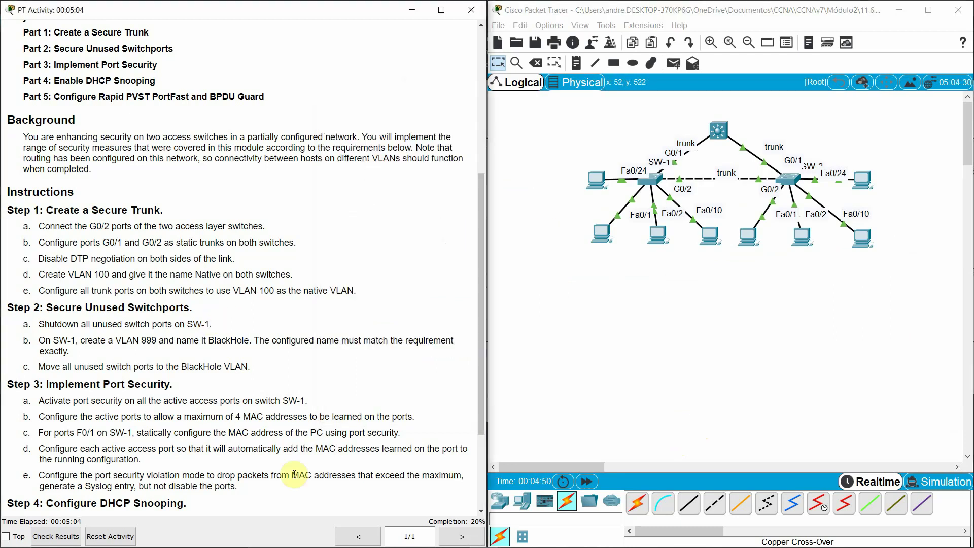
scroll(31, 323, down, 2)
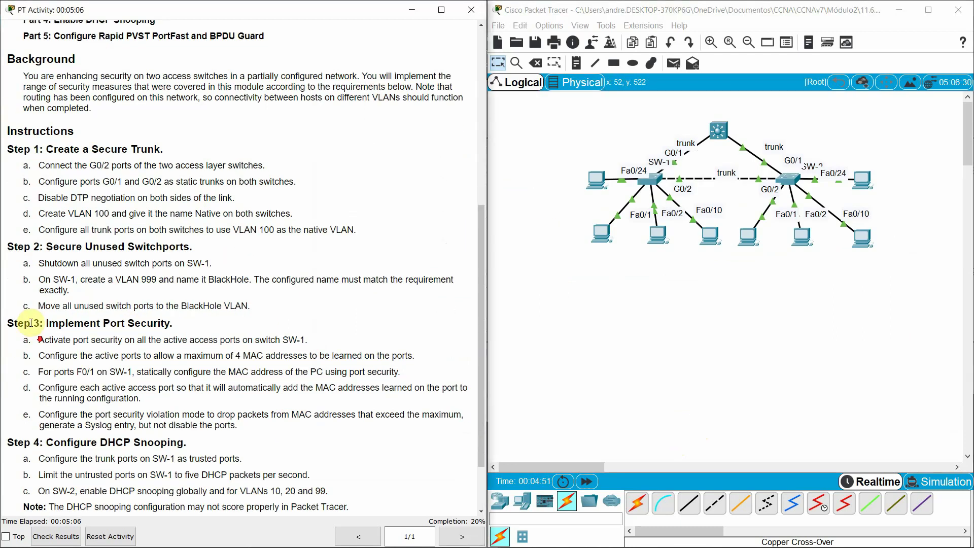
drag(14, 246, 207, 253)
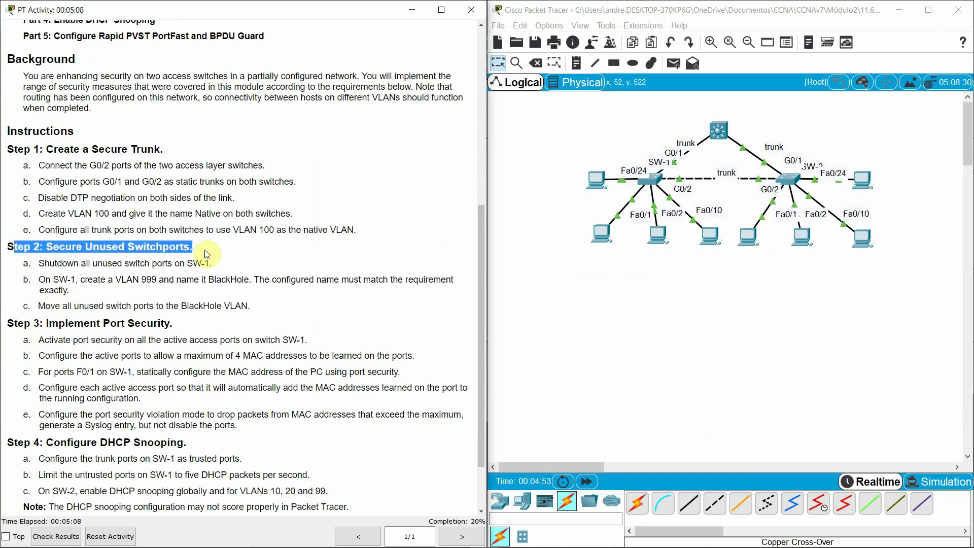
drag(44, 264, 224, 261)
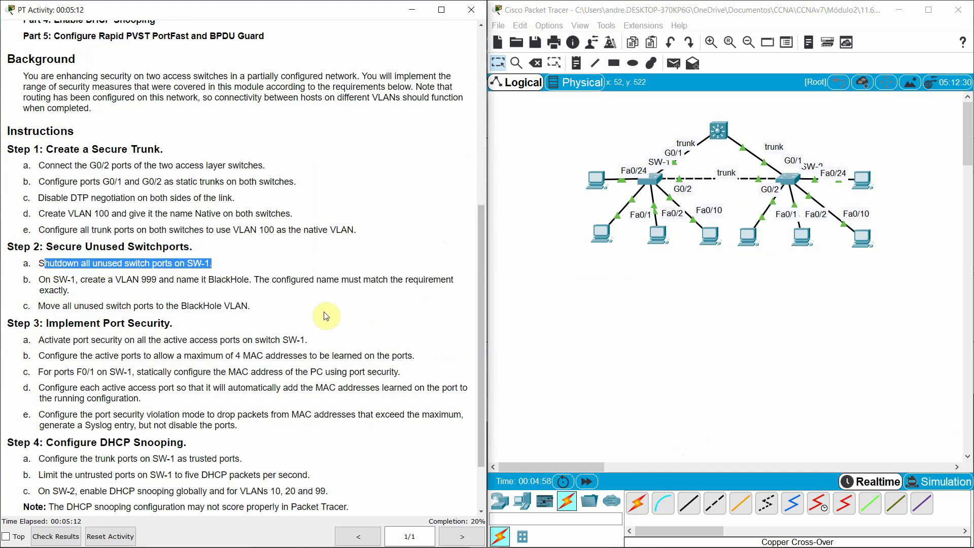
click(623, 321)
click(657, 181)
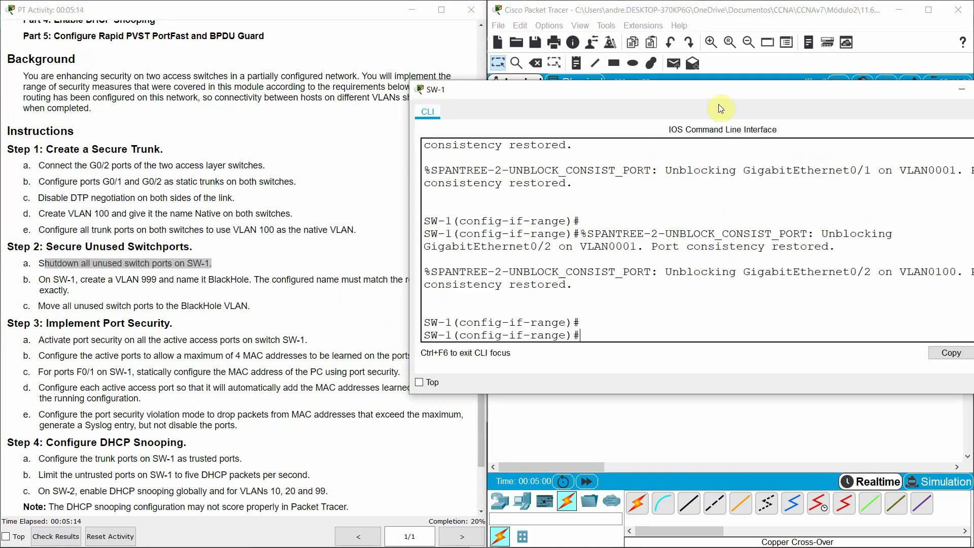
drag(719, 102, 233, 148)
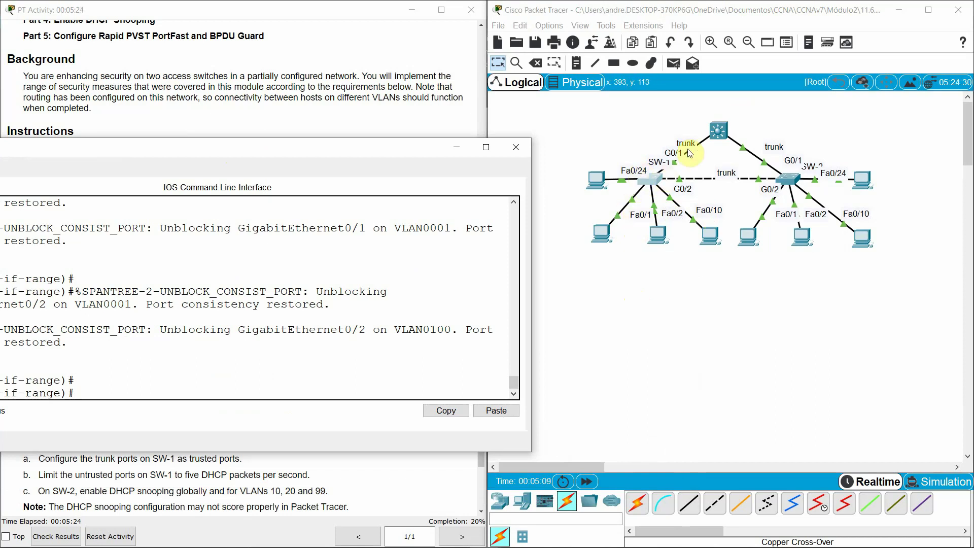
drag(370, 152, 681, 92)
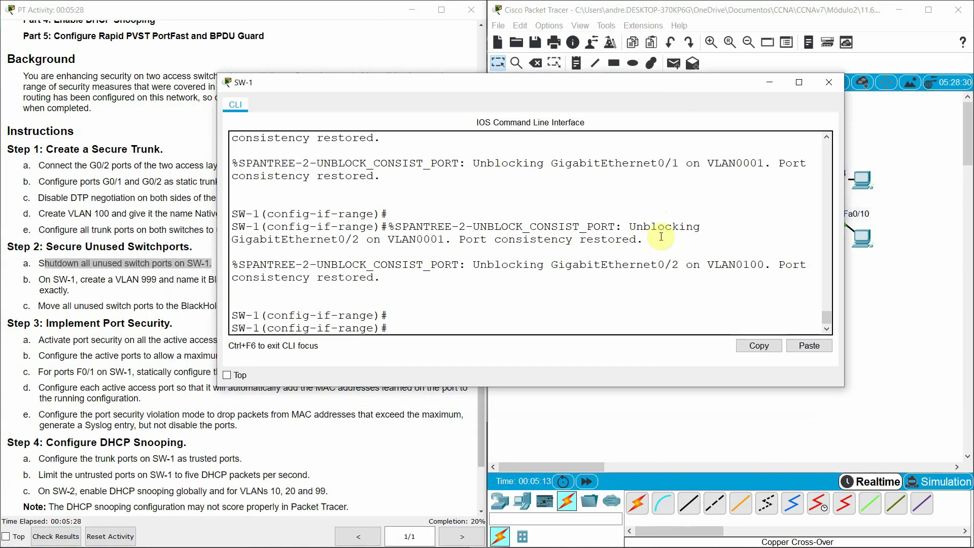
Step: Exit interface range configuration to global configuration mode in SW-1's command line
key(Return)
key(Return)
text(exi)
key(Tab)
key(Return)
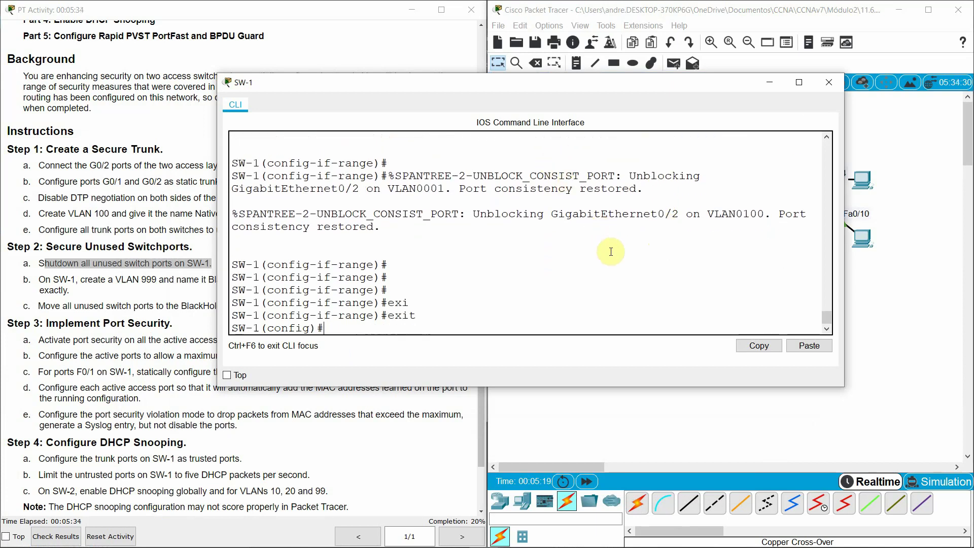
key(Return)
text(in)
key(Tab)
text(ra)
key(Tab)
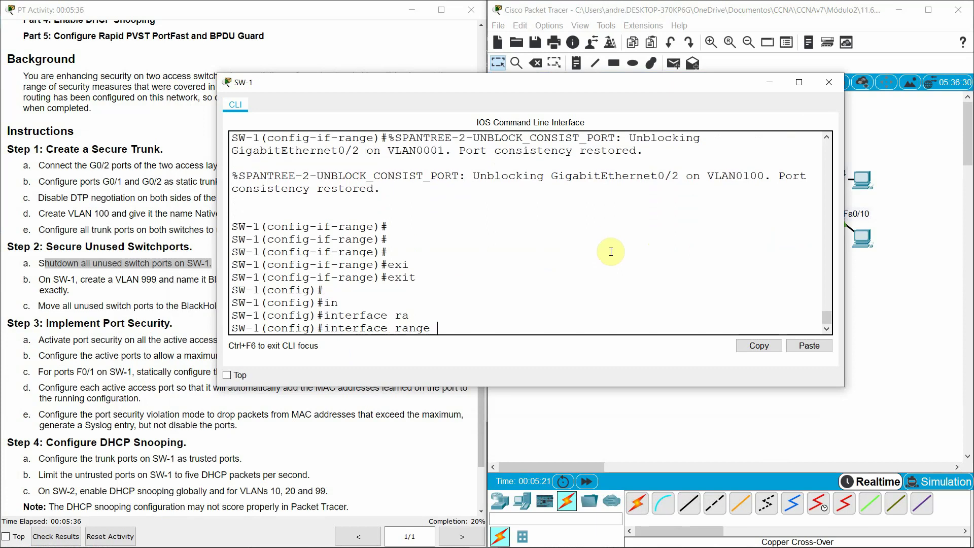
text(fas)
key(Tab)
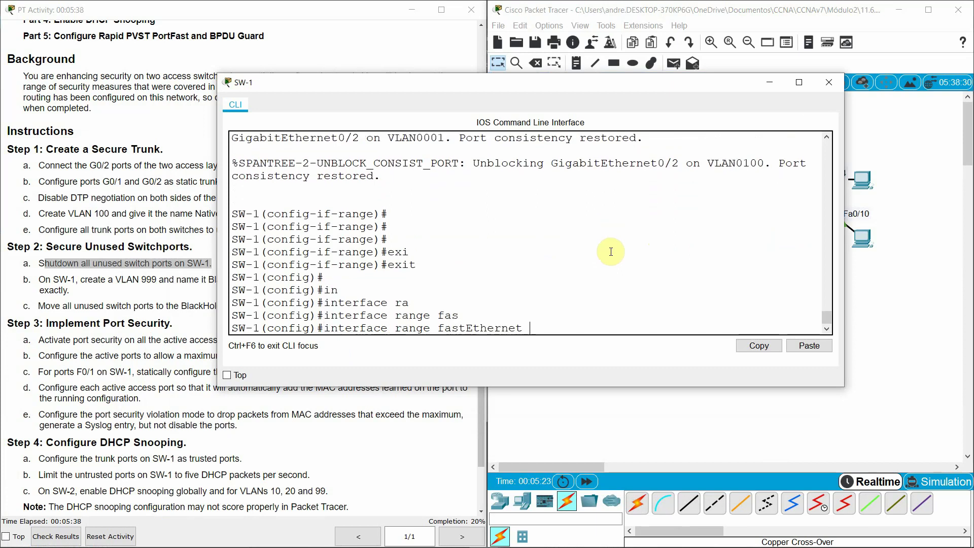
key(BackSpace)
key(BackSpace)
key(BackSpace)
key(BackSpace)
key(BackSpace)
key(BackSpace)
key(BackSpace)
key(BackSpace)
key(BackSpace)
key(BackSpace)
key(BackSpace)
key(BackSpace)
key(BackSpace)
key(BackSpace)
key(BackSpace)
key(BackSpace)
key(BackSpace)
key(BackSpace)
key(BackSpace)
key(BackSpace)
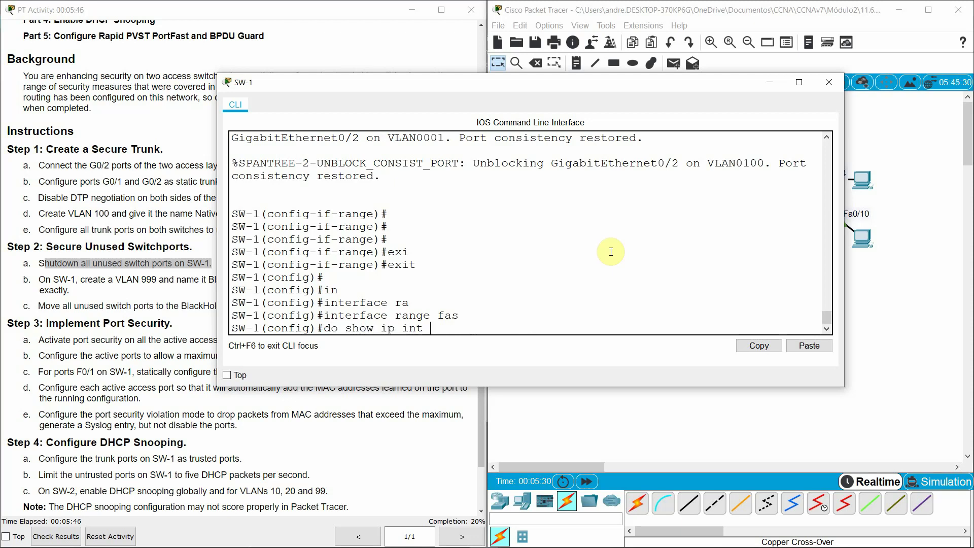
Step: List SW-1's interfaces with do show ip int brief and look through the complete output
key(Return)
key(space)
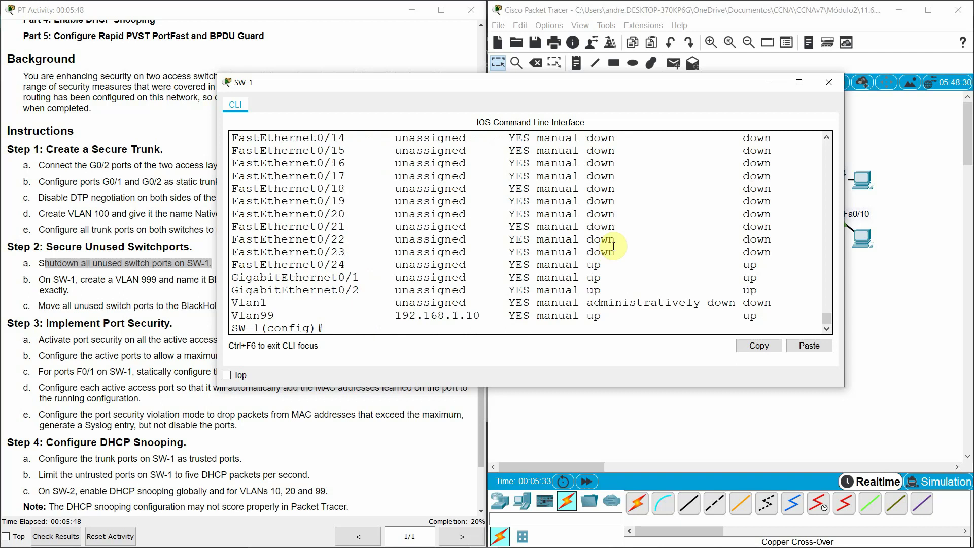
scroll(633, 247, up, 3)
scroll(634, 247, up, 4)
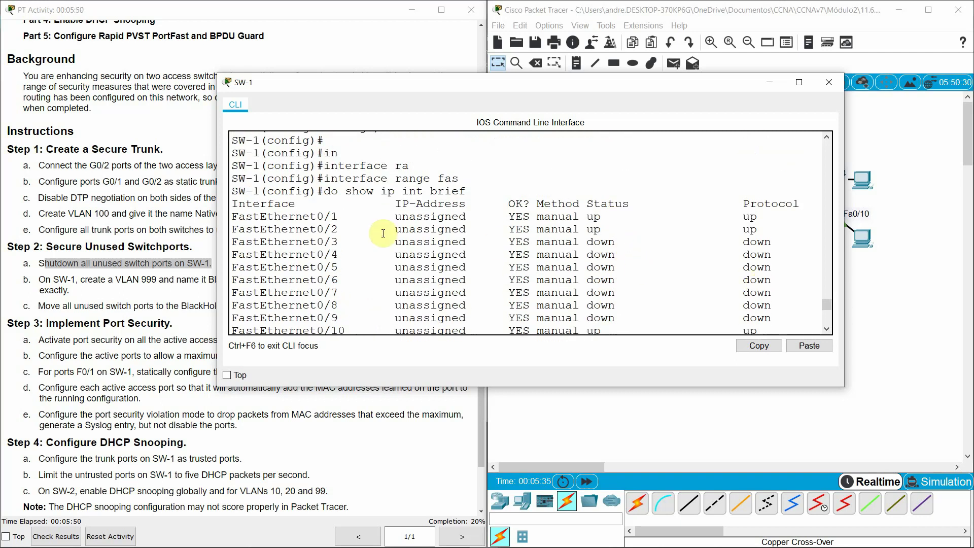
scroll(460, 223, down, 1)
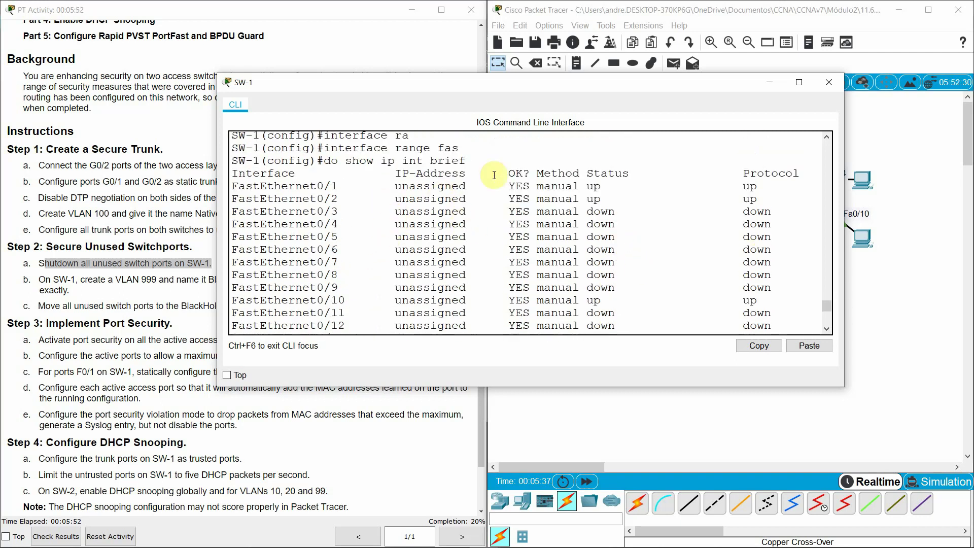
scroll(629, 174, down, 1)
scroll(471, 203, up, 2)
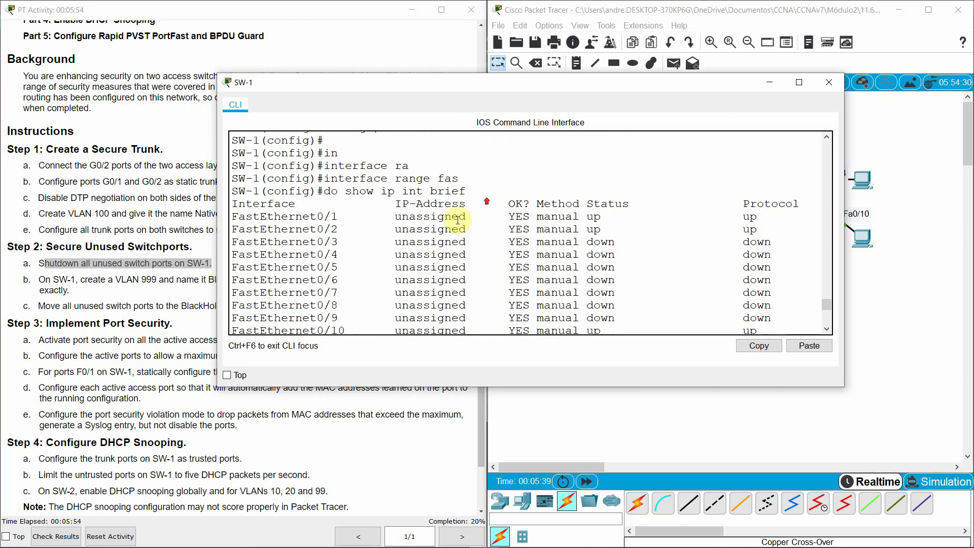
Step: Review the do show ip int brief command line and the first FastEthernet entries beneath it
scroll(402, 217, up, 2)
drag(469, 252, 437, 252)
click(329, 252)
click(438, 252)
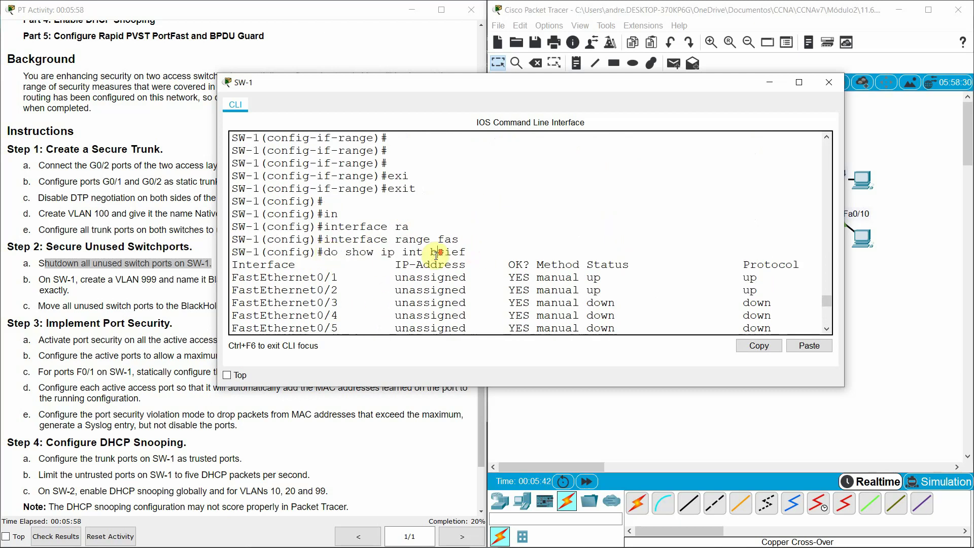
scroll(448, 274, down, 2)
scroll(476, 292, down, 2)
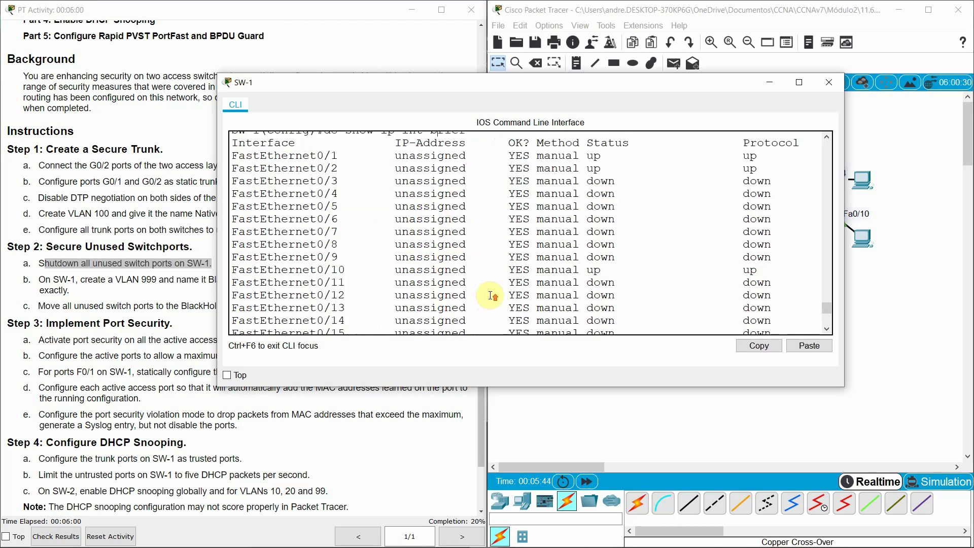
scroll(489, 294, up, 1)
scroll(397, 204, up, 1)
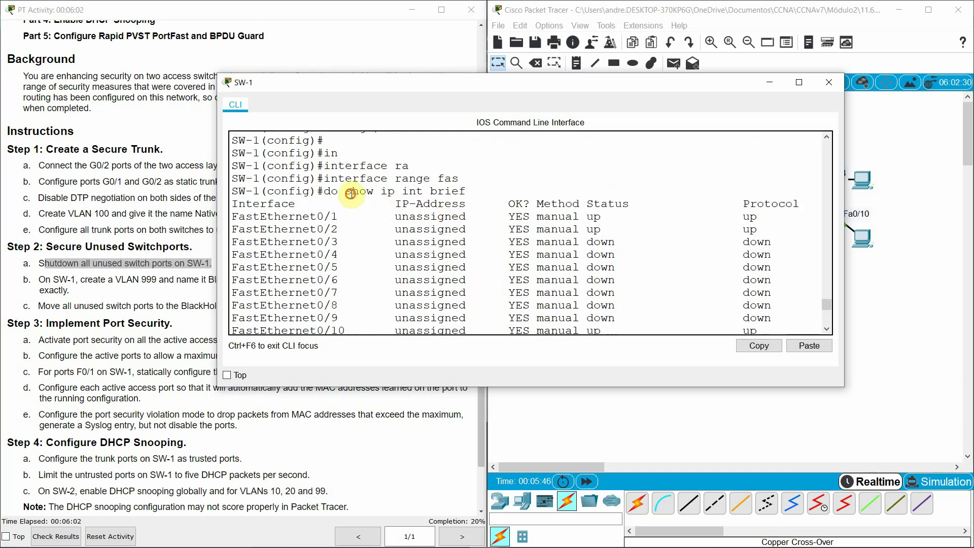
drag(351, 192, 491, 198)
click(448, 182)
drag(358, 191, 352, 192)
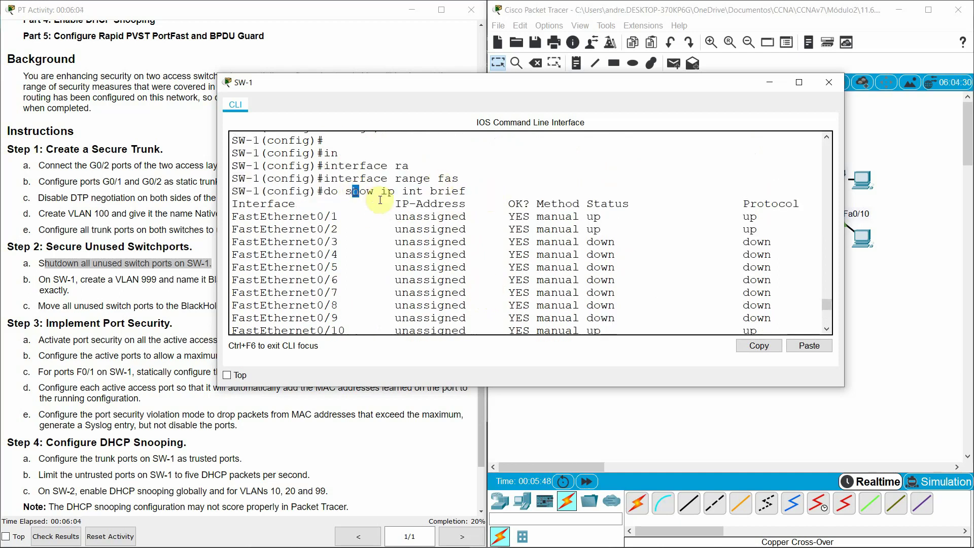
Step: Examine the port status from FastEthernet0/1 through GigabitEthernet0/2 to identify SW-1's active and unused ports
scroll(450, 215, down, 1)
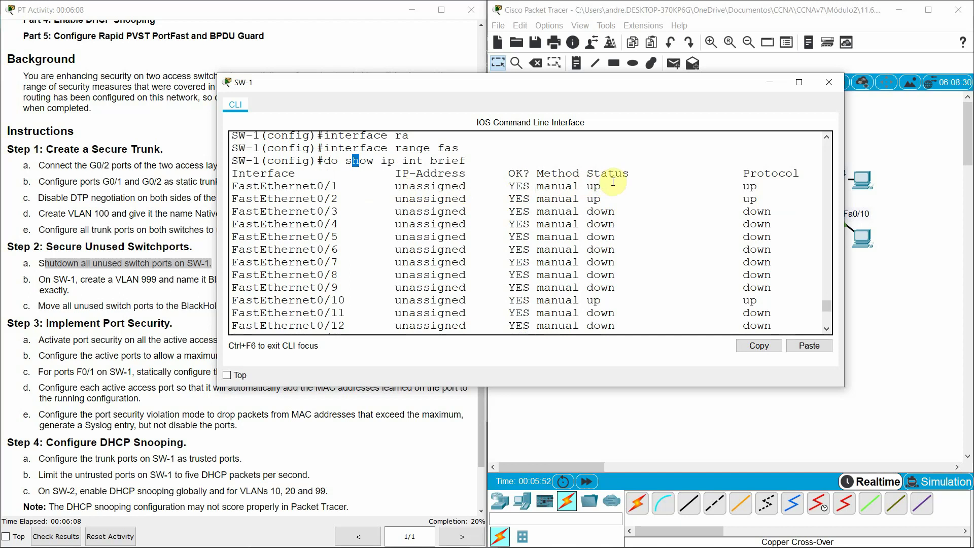
scroll(335, 206, down, 1)
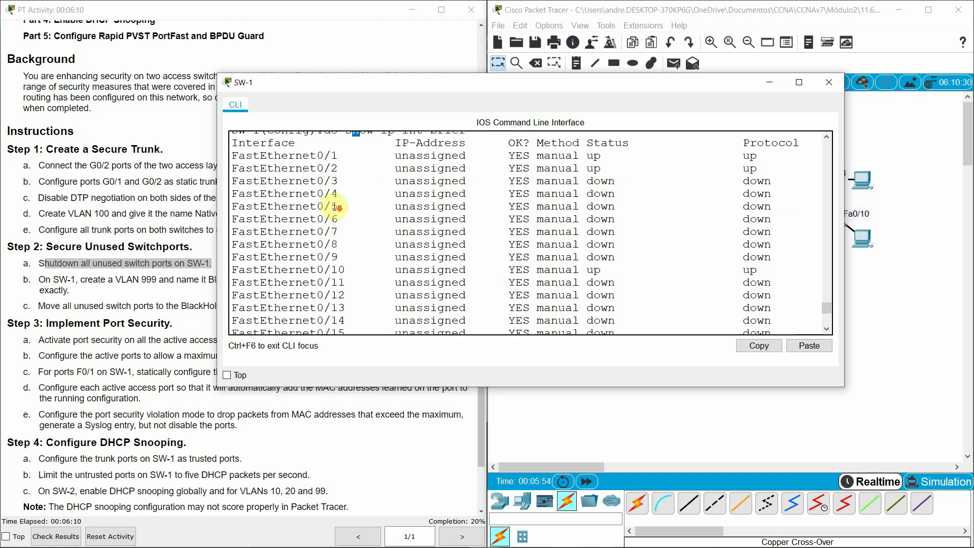
scroll(405, 267, down, 5)
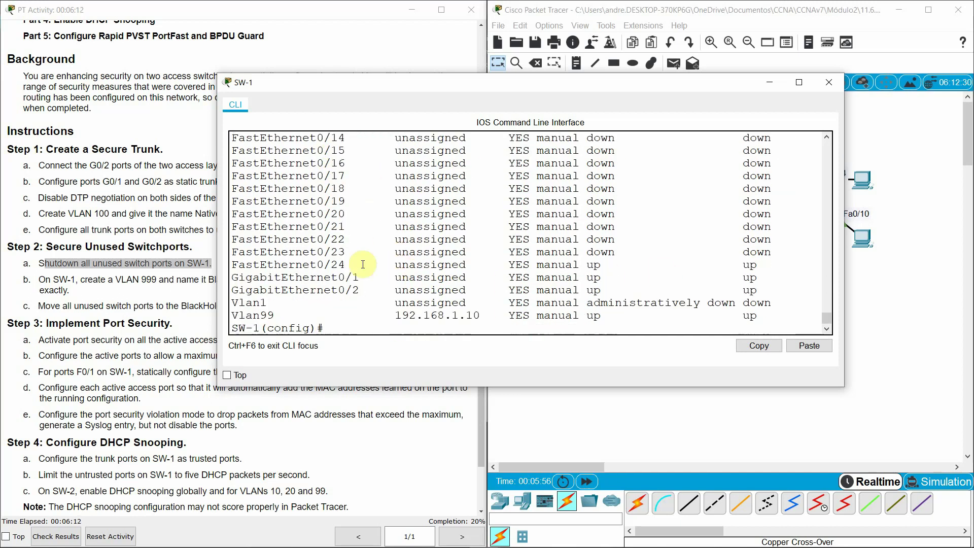
drag(331, 277, 355, 290)
Step: Enter interface range configuration for FastEthernet 0/1 through FastEthernet 0/24 on SW-1
click(425, 332)
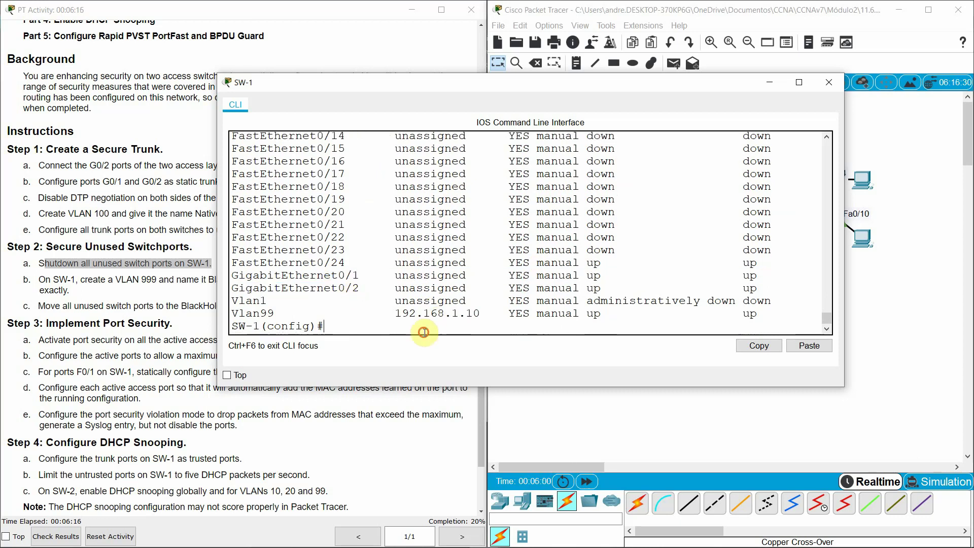
key(Return)
key(Return)
text(int)
key(Tab)
text(r)
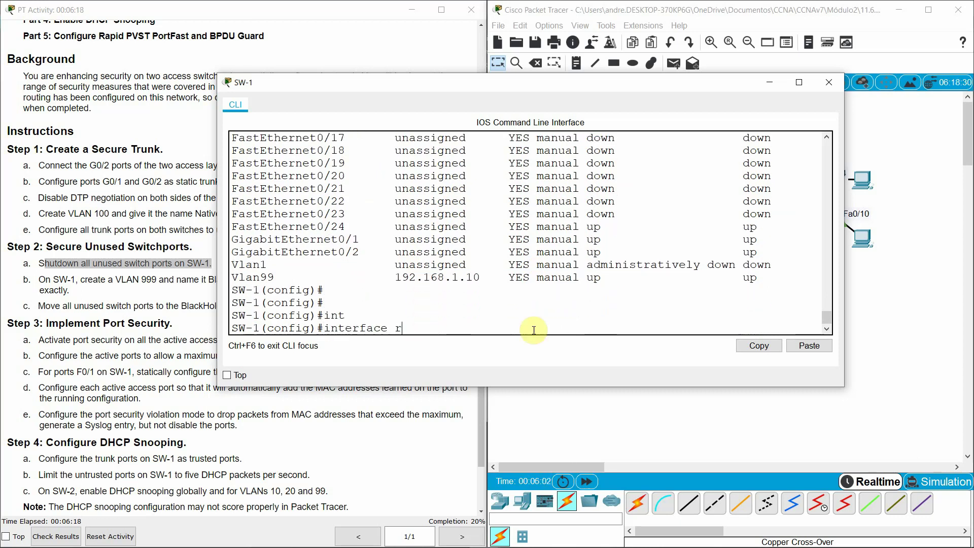
key(Tab)
text(fas)
key(Tab)
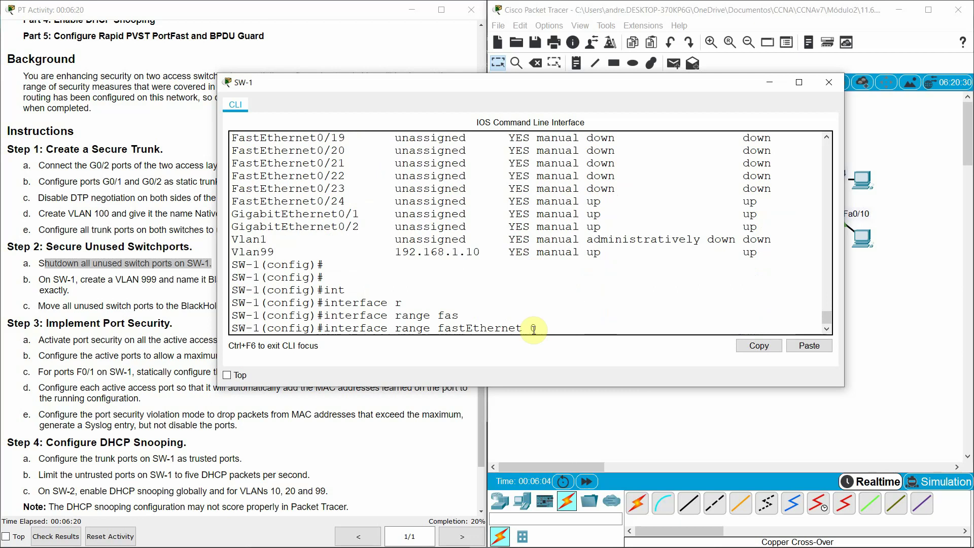
text(0/1 - g)
key(Tab)
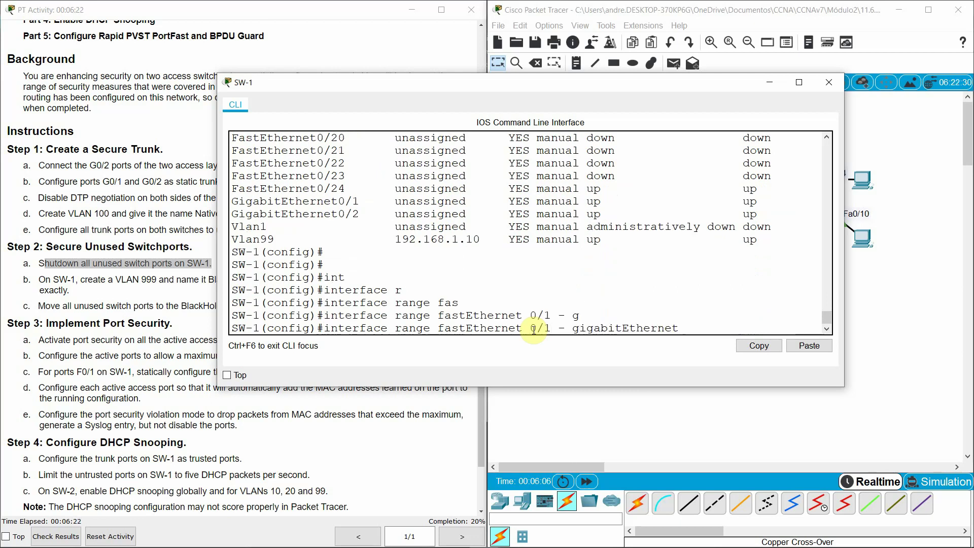
key(BackSpace)
key(BackSpace)
key(BackSpace)
key(BackSpace)
key(BackSpace)
key(BackSpace)
key(BackSpace)
key(BackSpace)
key(BackSpace)
key(BackSpace)
key(BackSpace)
key(BackSpace)
text(fas)
key(Tab)
text(0/24)
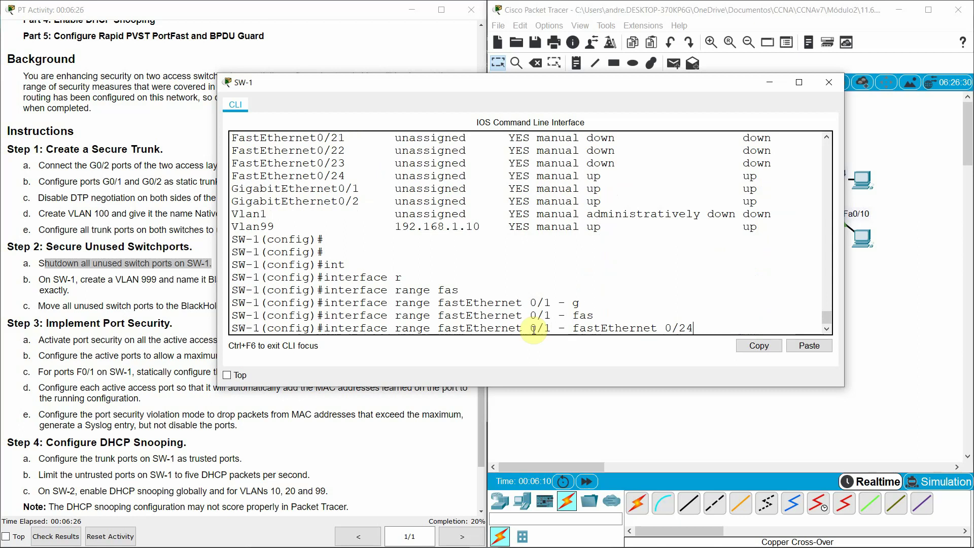
key(Return)
key(Return)
Step: Shut down every port in the selected FastEthernet range and exit to global configuration mode
text(shu)
key(Tab)
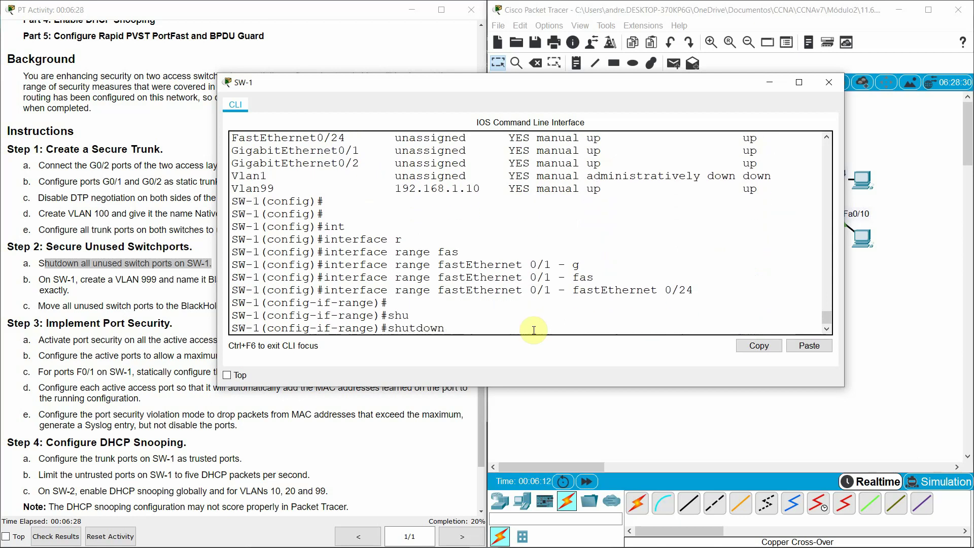
key(Return)
key(Return)
key(Return)
key(Return)
key(Return)
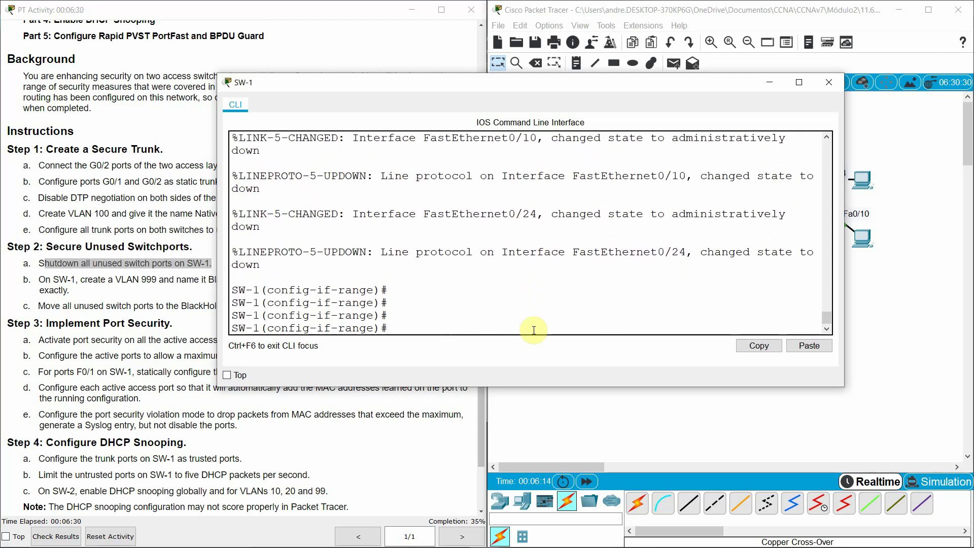
text(exi)
key(Tab)
key(Return)
Step: Enter interface range configuration for SW-1's active ports FastEthernet 0/1, 0/2, 0/10 and 0/24
text(in)
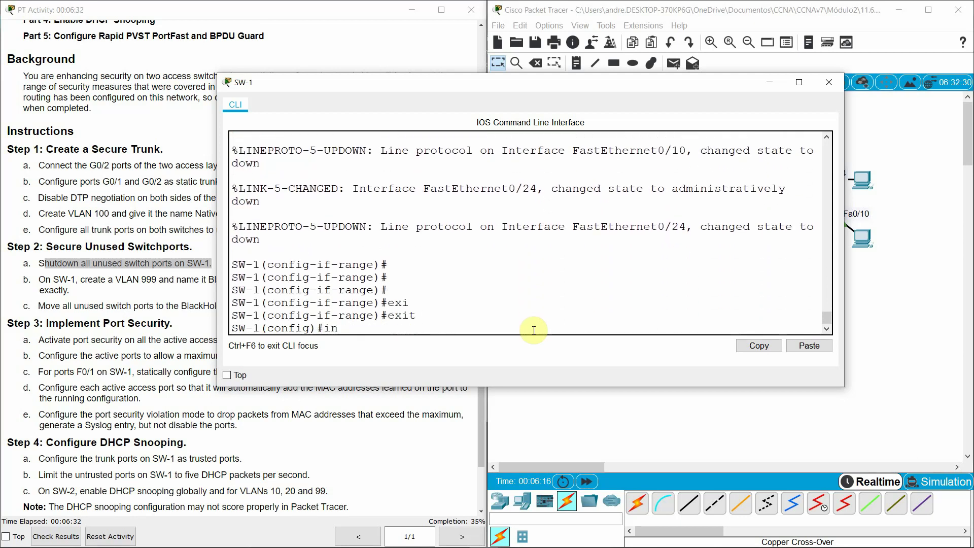
text(t)
key(Tab)
text(r)
key(Tab)
text(fas)
key(Tab)
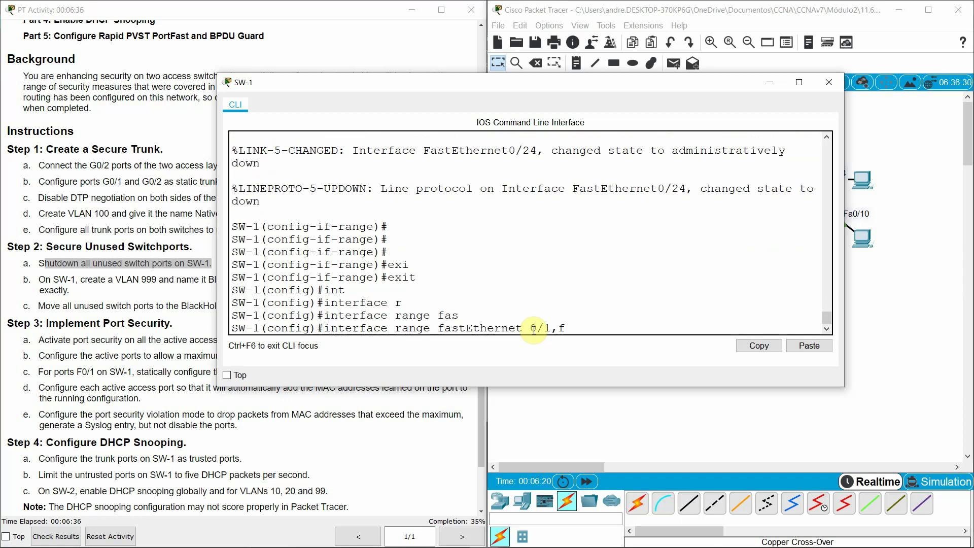
text(0/1, fas)
key(Tab)
text(0)
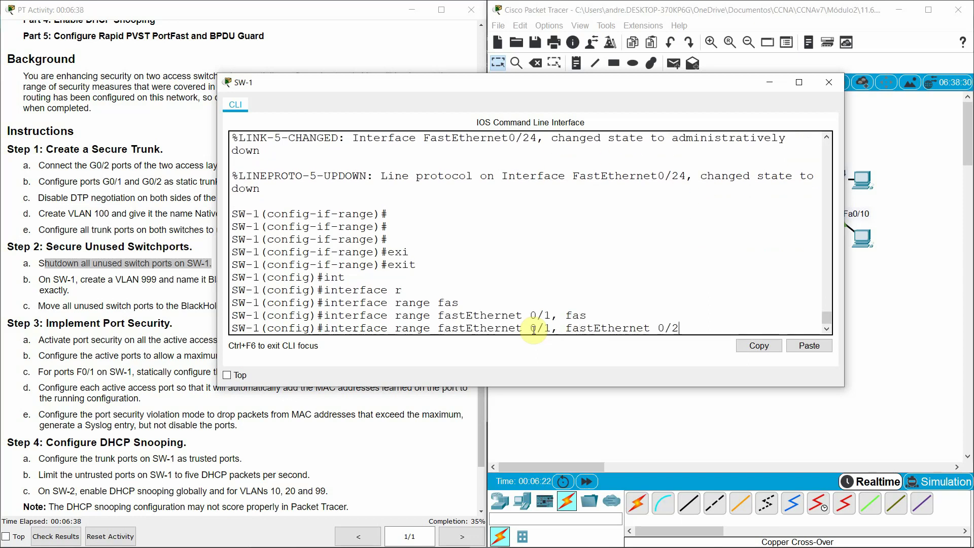
text(/2, fas)
key(Tab)
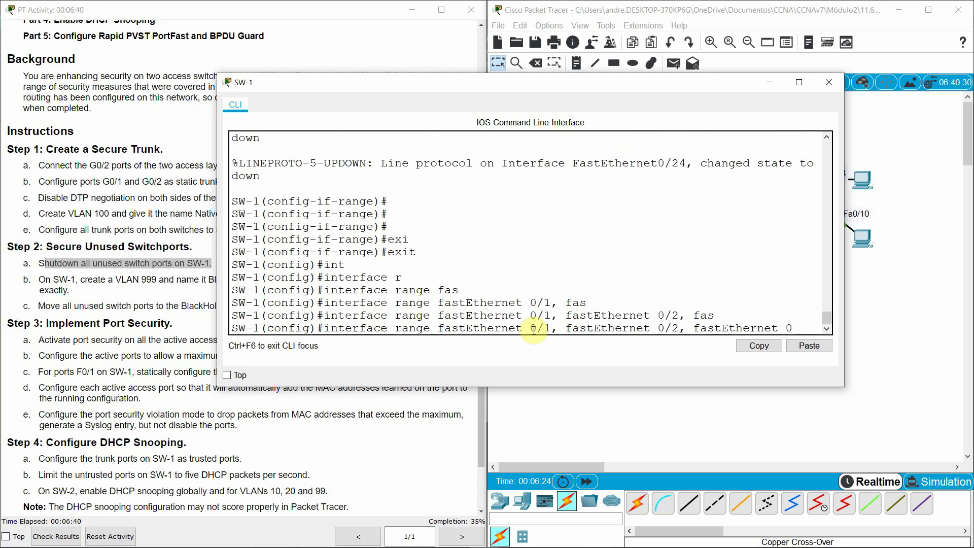
text(0/10, fas)
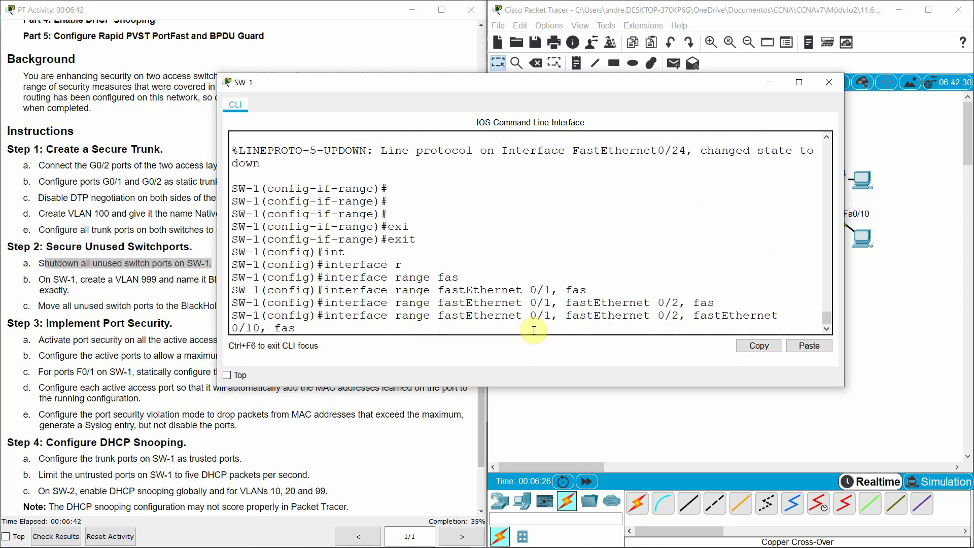
key(Tab)
text(0/24)
key(Return)
key(Return)
key(Return)
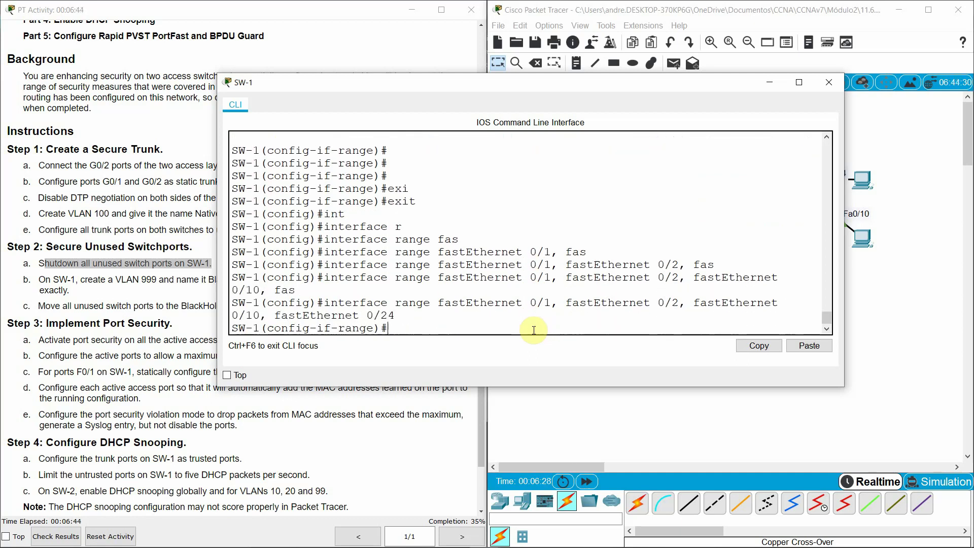
Step: Re-enable the selected active ports with no shutdown and exit to global configuration mode
text(no shu)
key(Tab)
key(Return)
key(Return)
key(Return)
key(Return)
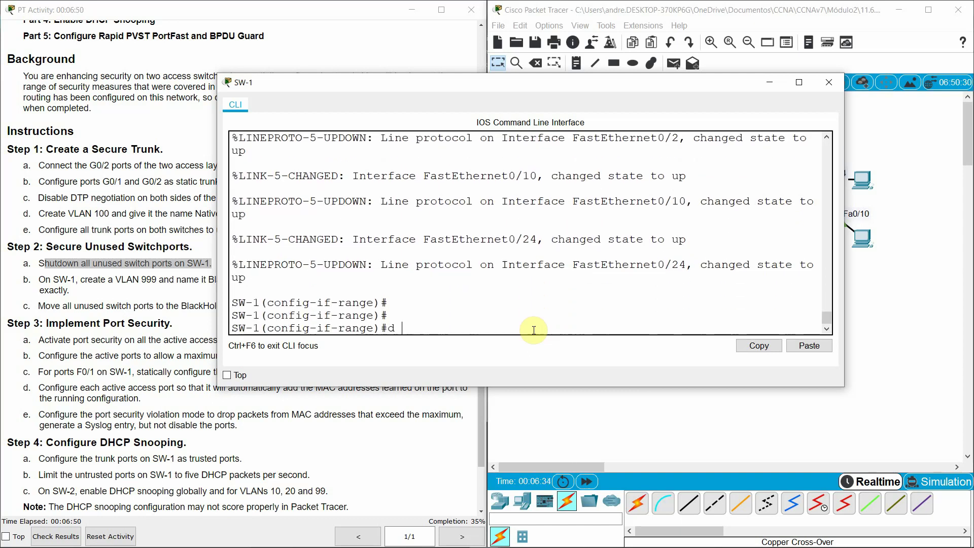
text(exi)
key(Tab)
key(Return)
key(Return)
Step: List SW-1's interfaces with do show ip int brief, widen the window, and review each port's status
text(do show ip int brie)
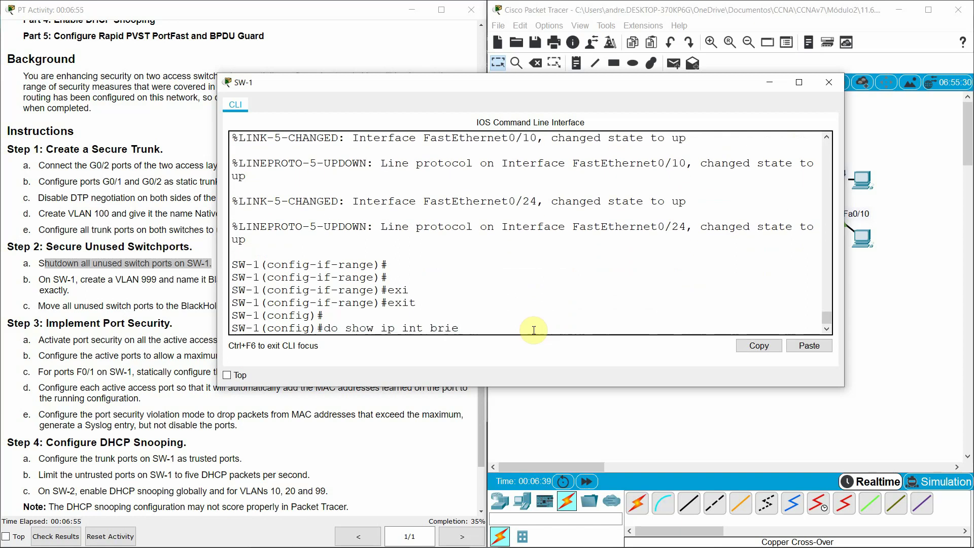
key(Return)
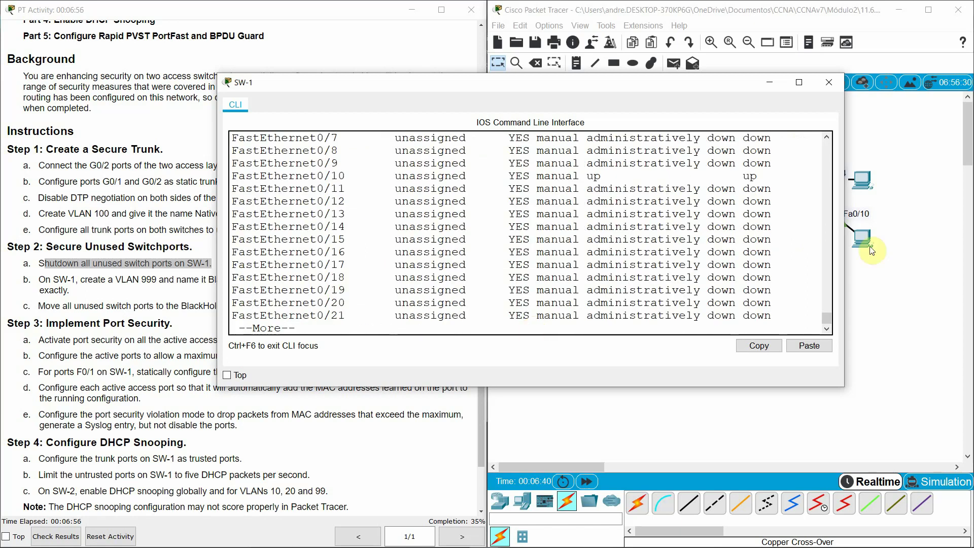
drag(845, 231, 908, 234)
key(space)
scroll(675, 223, up, 6)
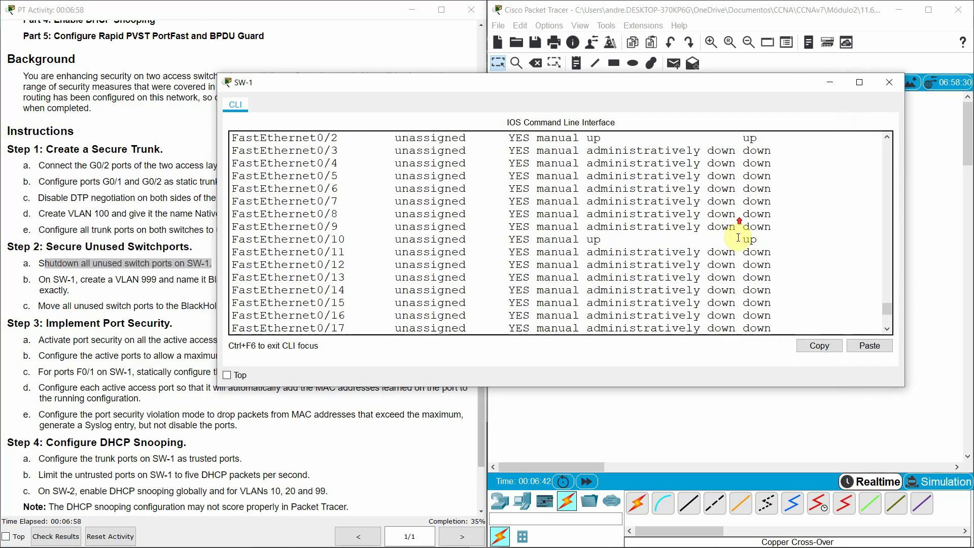
scroll(558, 218, down, 2)
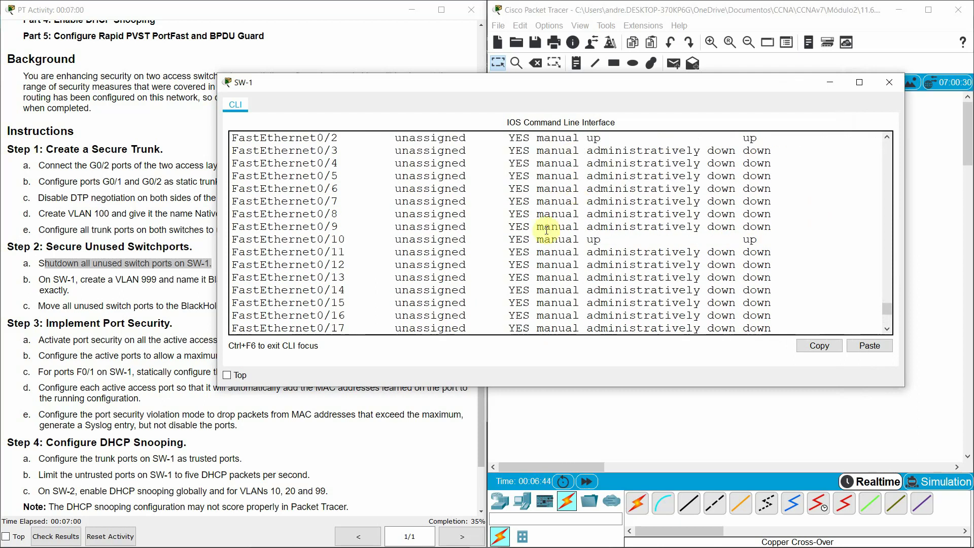
scroll(517, 213, up, 2)
scroll(516, 224, down, 6)
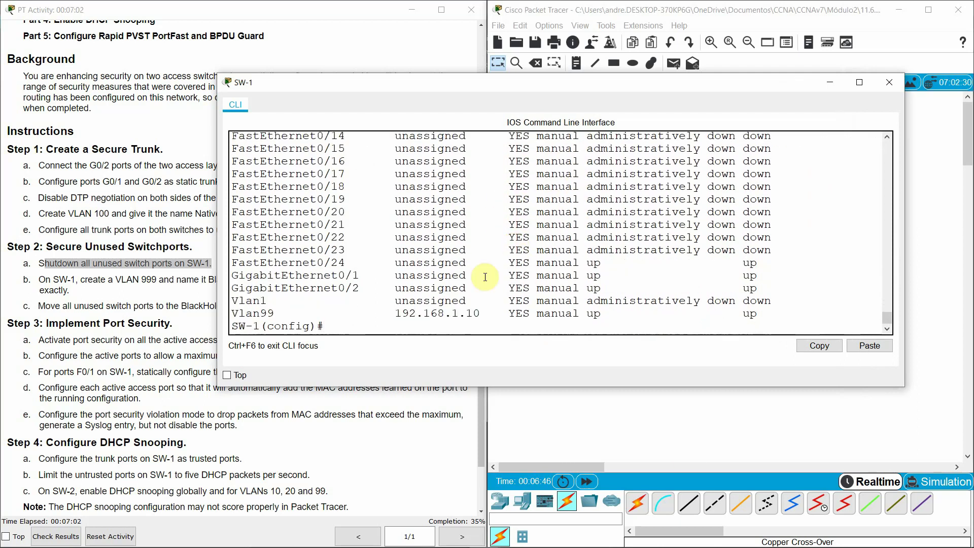
Step: Check the link lights in the topology and read the instruction about creating VLAN 999 on SW-1
click(682, 434)
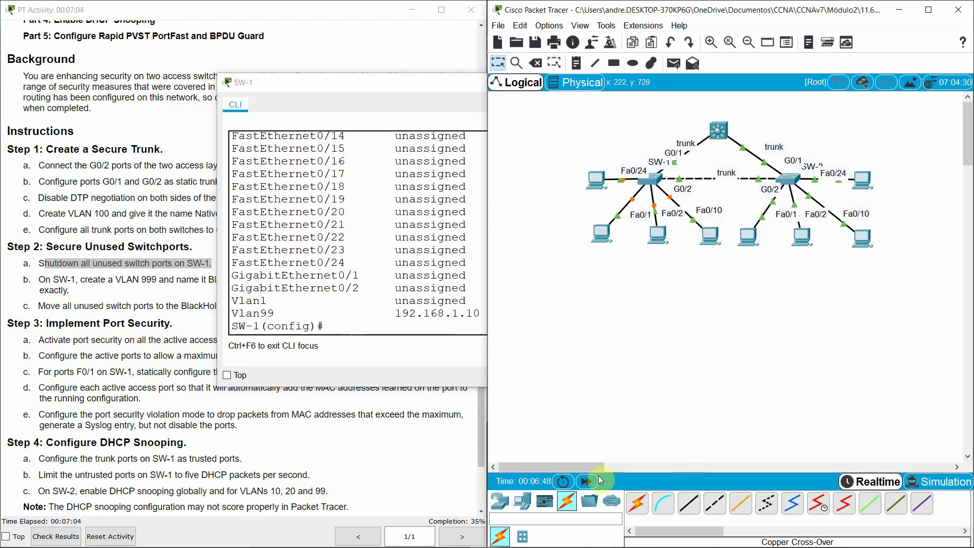
click(167, 306)
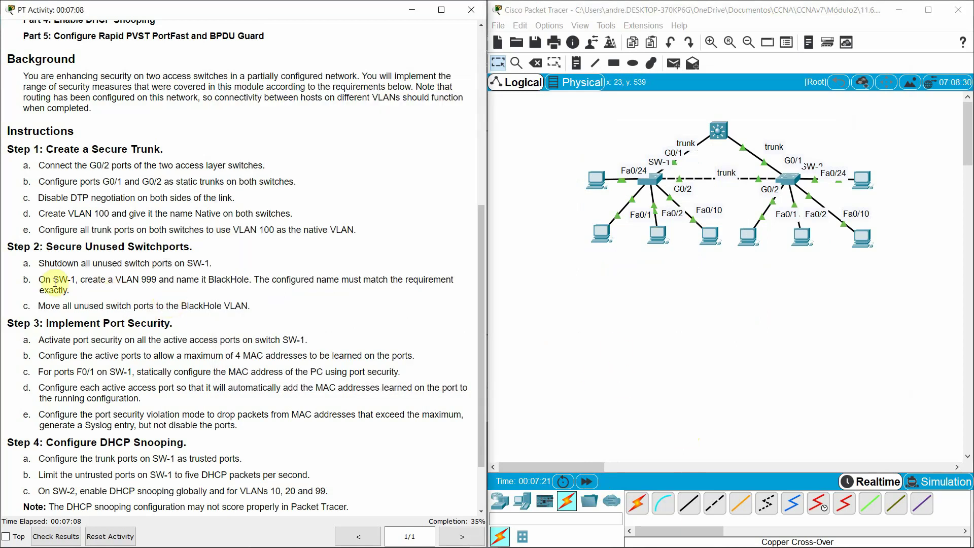
drag(51, 279, 145, 278)
click(149, 280)
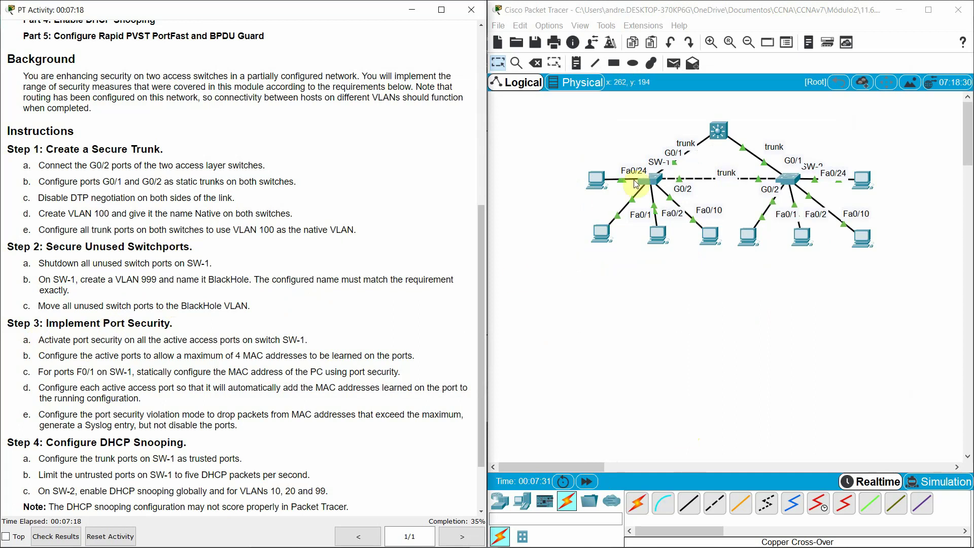
Step: Reopen SW-1's command line and move its window so the activity instructions stay readable
click(654, 180)
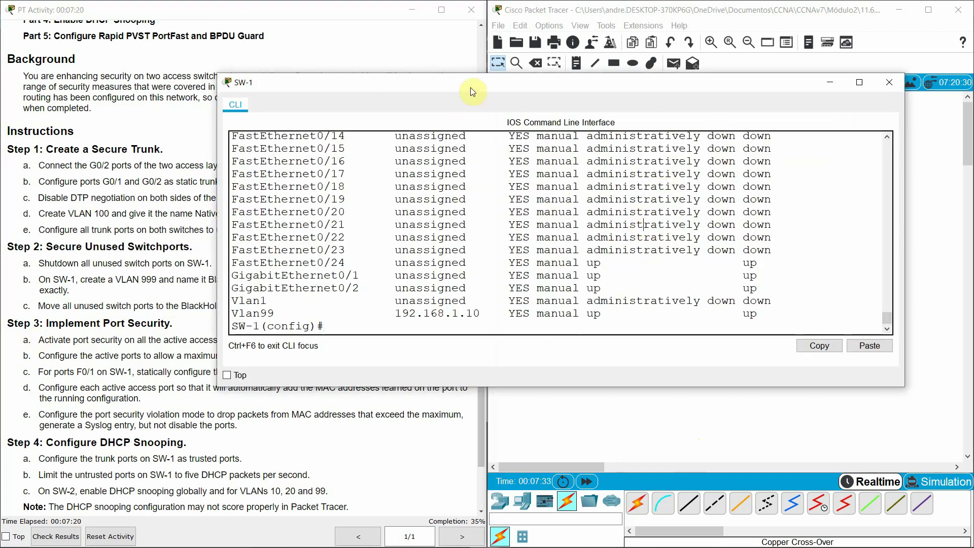
drag(470, 85, 749, 78)
key(Return)
key(Return)
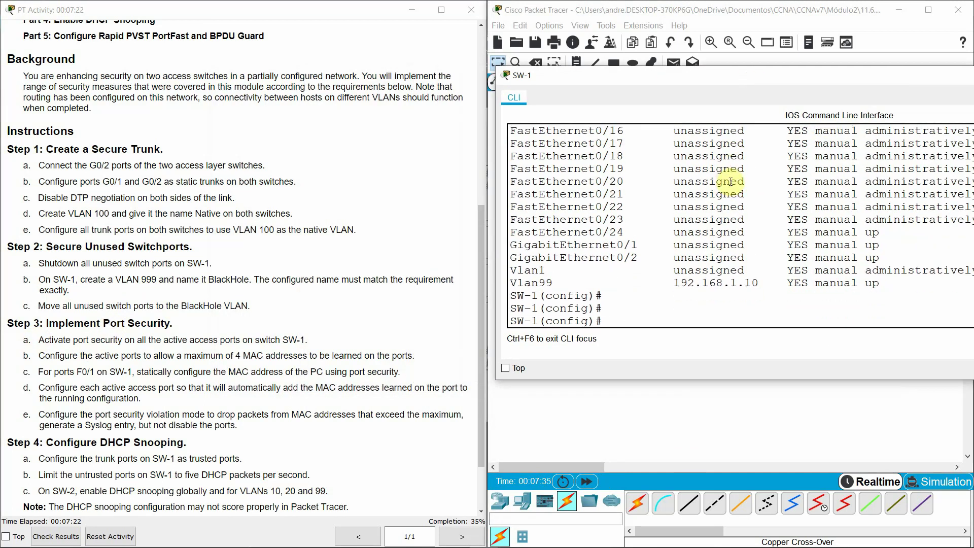
Step: Create VLAN 999 on SW-1, name it BlackHole, and exit to global configuration mode
text(vla)
key(Tab)
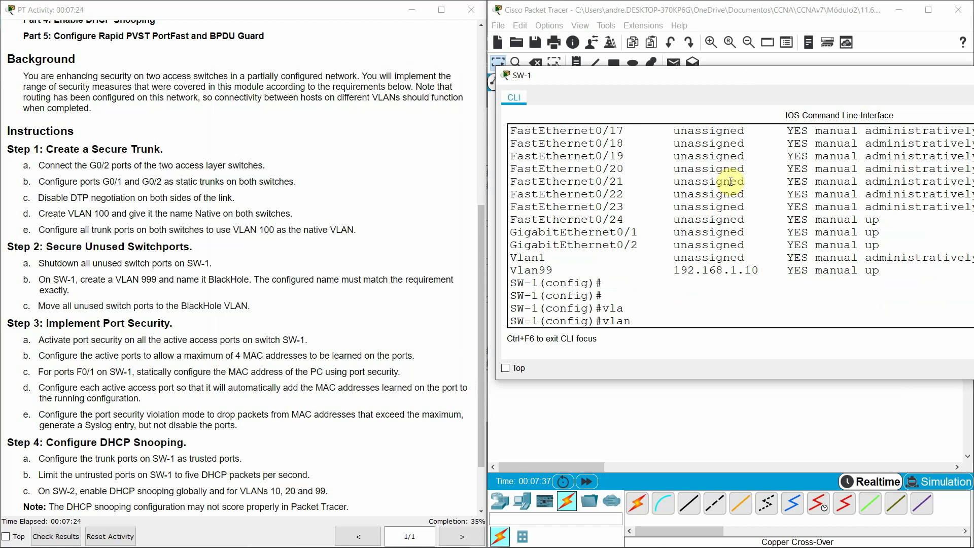
text(999)
key(Return)
text(na)
key(Tab)
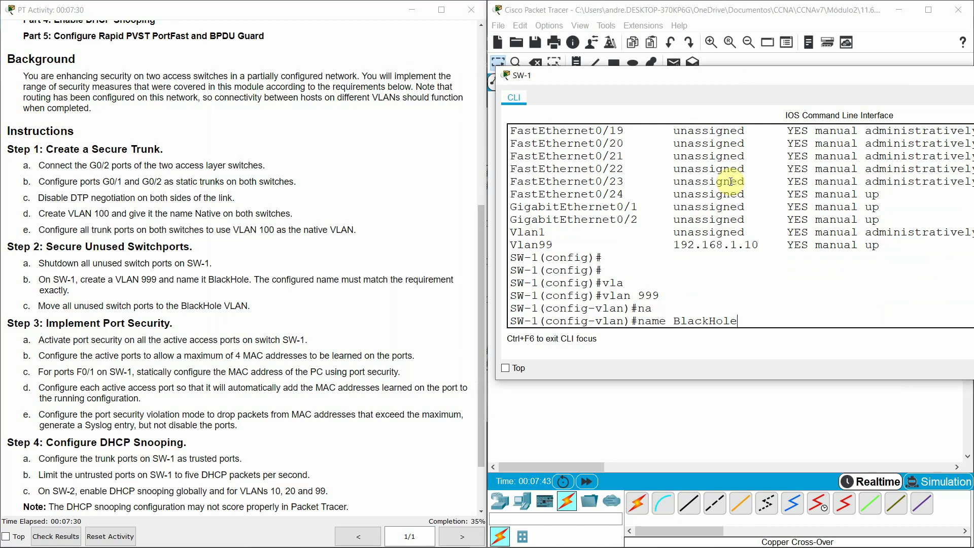
key(Return)
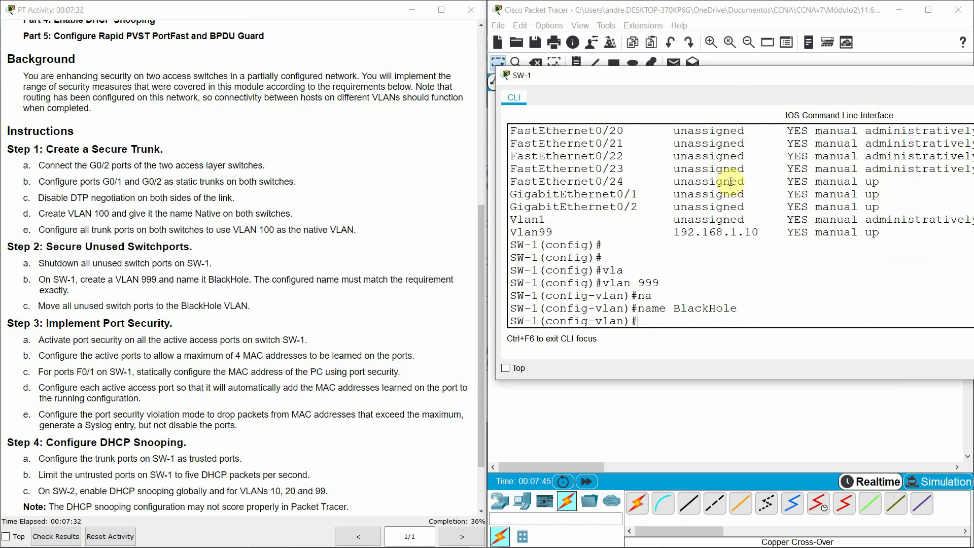
text(exi)
key(Tab)
key(Return)
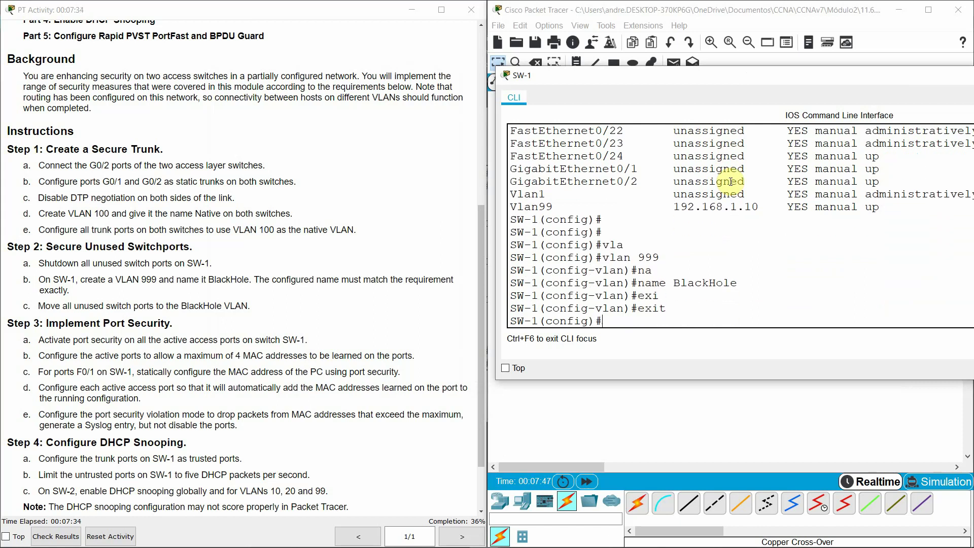
Step: Open configuration of the interface range fastEthernet 0/3 - fastEthernet 0/9 on SW-1, checking the unused ports in the interface list
click(184, 254)
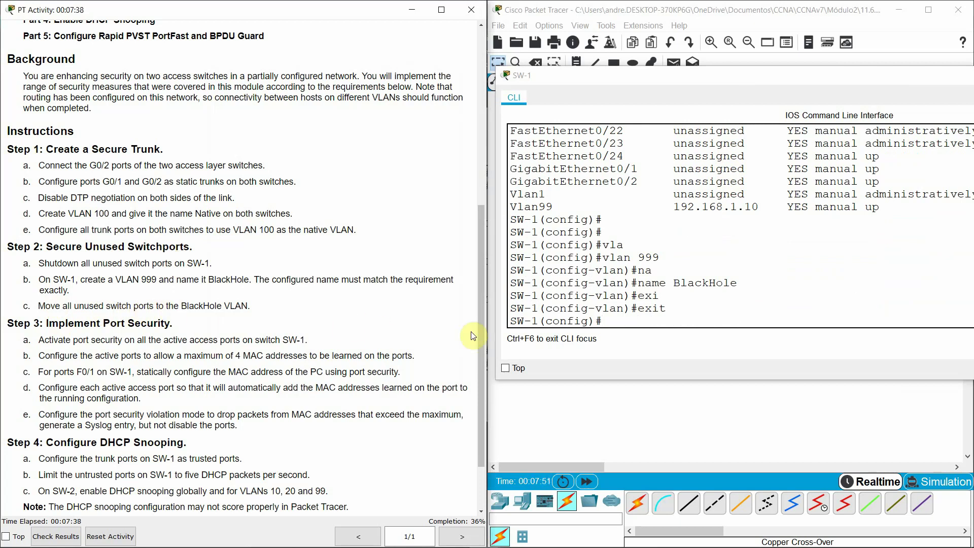
click(650, 321)
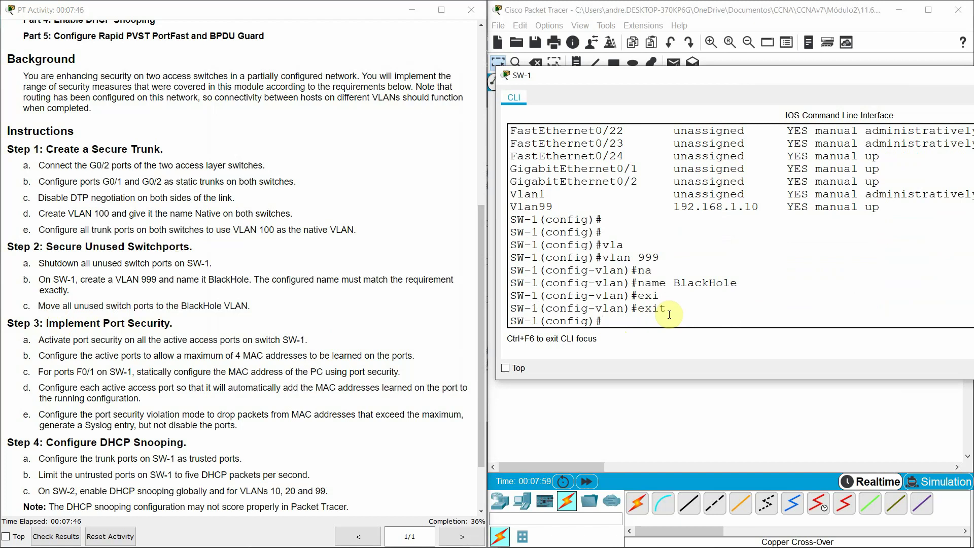
text(int)
key(Tab)
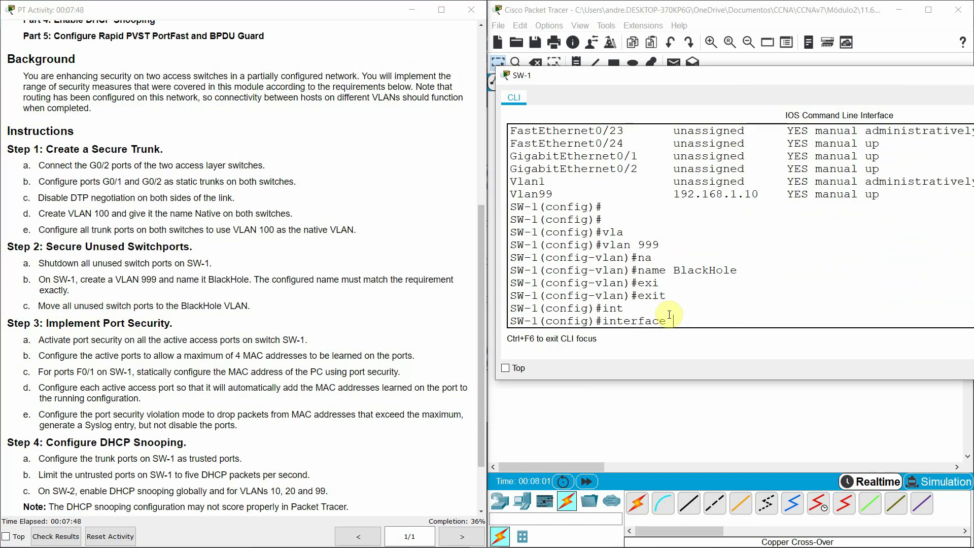
text(ra)
key(Tab)
text(fas)
key(Tab)
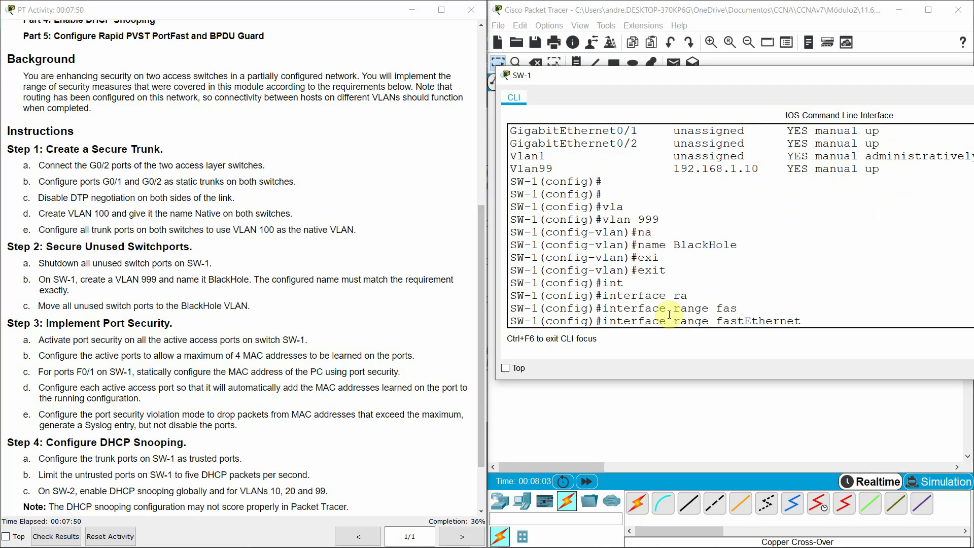
text(0/3 - fas)
key(Tab)
text(0/)
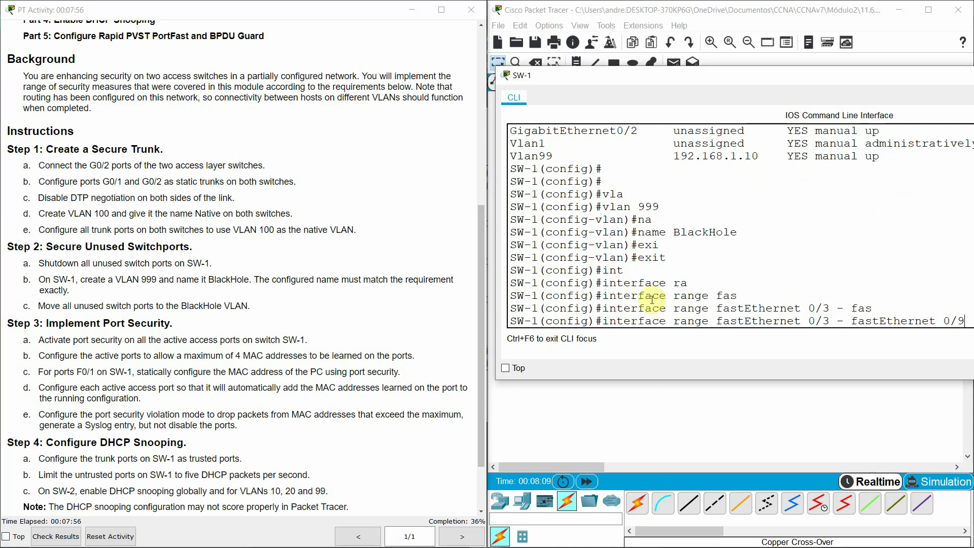
scroll(597, 245, up, 6)
scroll(596, 246, up, 3)
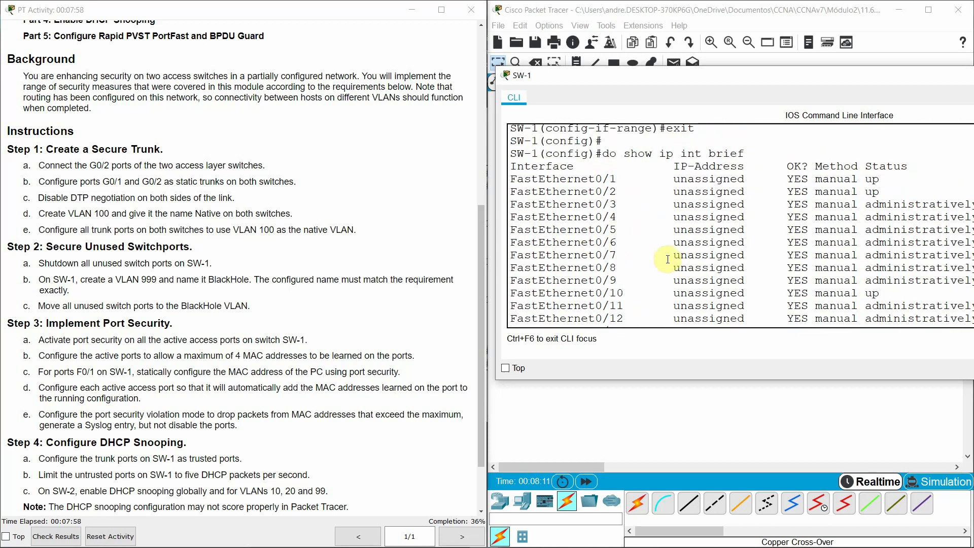
scroll(637, 277, down, 9)
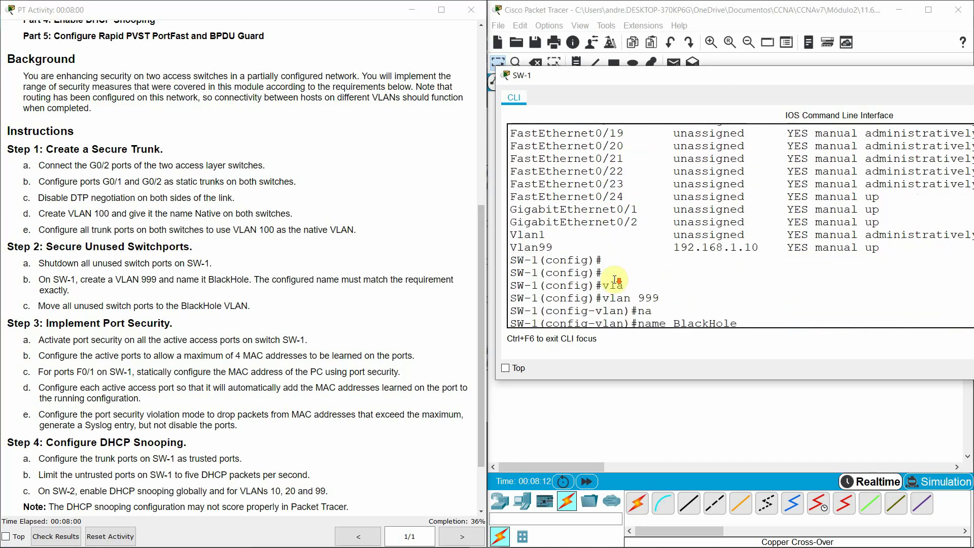
key(Return)
Step: Set ports fastEthernet 0/3 to 0/9 to access mode with switchport mode access
text(sw)
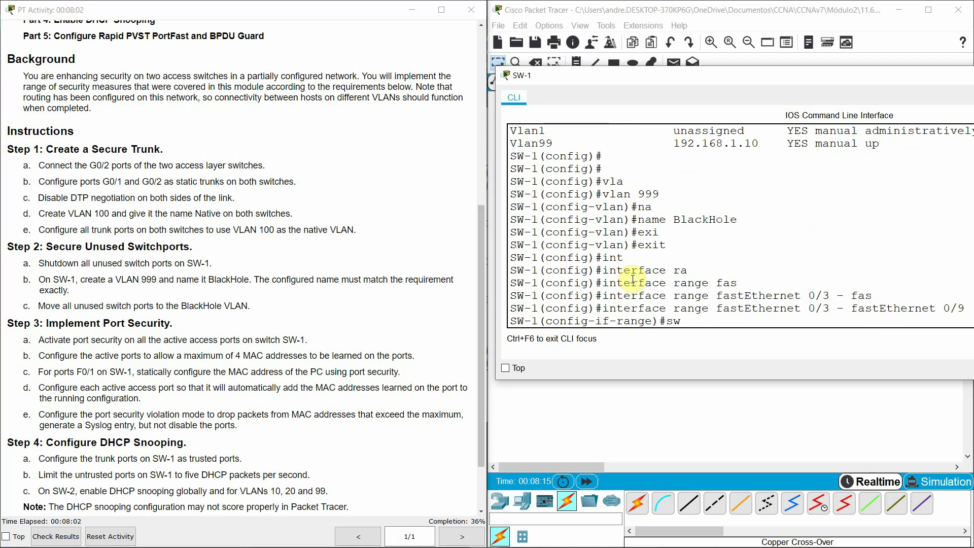
key(Tab)
text(mo)
key(Tab)
text(c)
key(Tab)
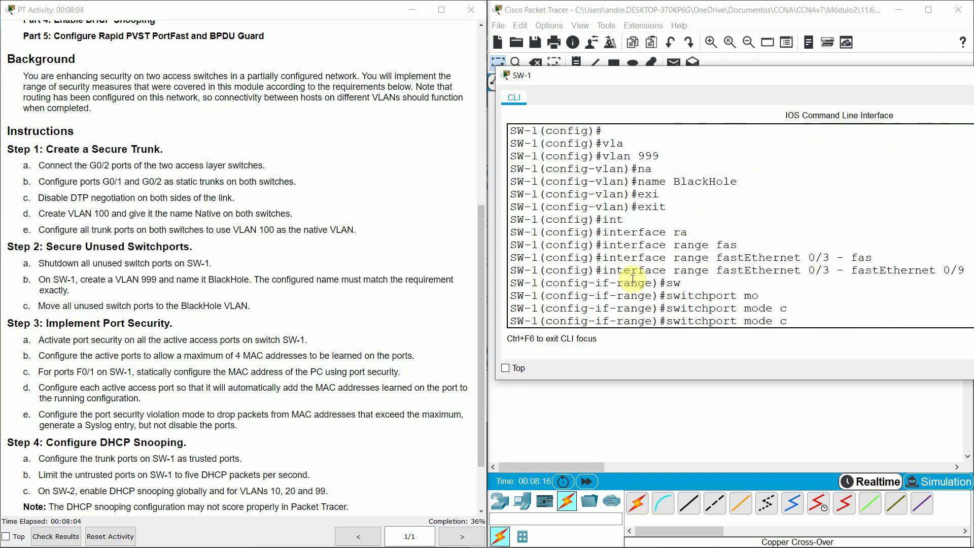
text(a)
key(Tab)
key(Return)
Step: Assign ports fastEthernet 0/3 to 0/9 to the BlackHole VLAN with switchport access vlan 999
text(sw)
key(Tab)
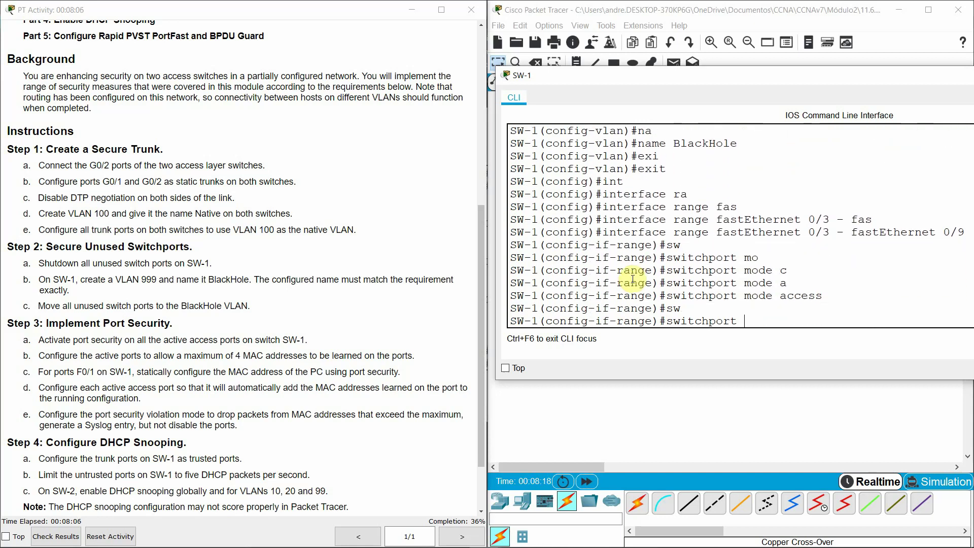
text(ac)
key(Tab)
text(v)
key(Tab)
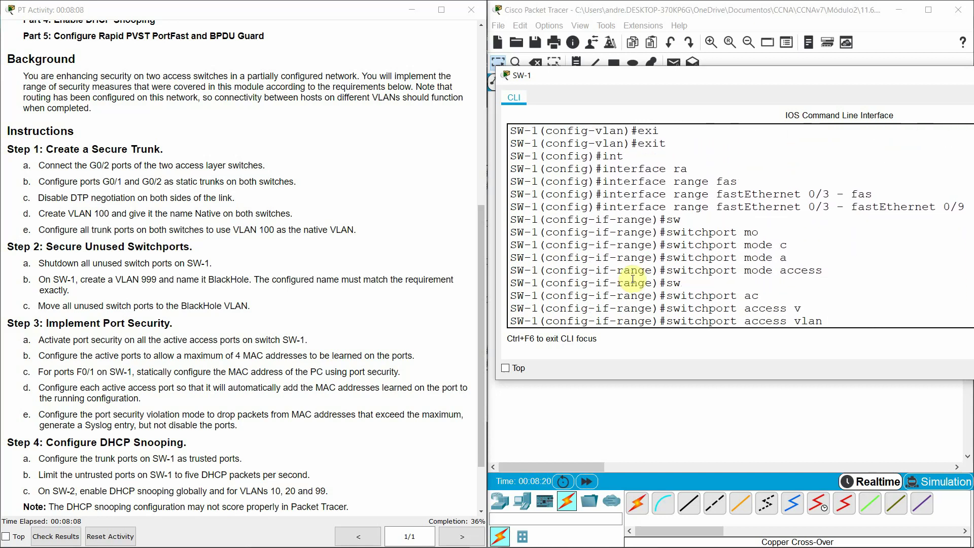
text(999)
key(Return)
key(Return)
key(Return)
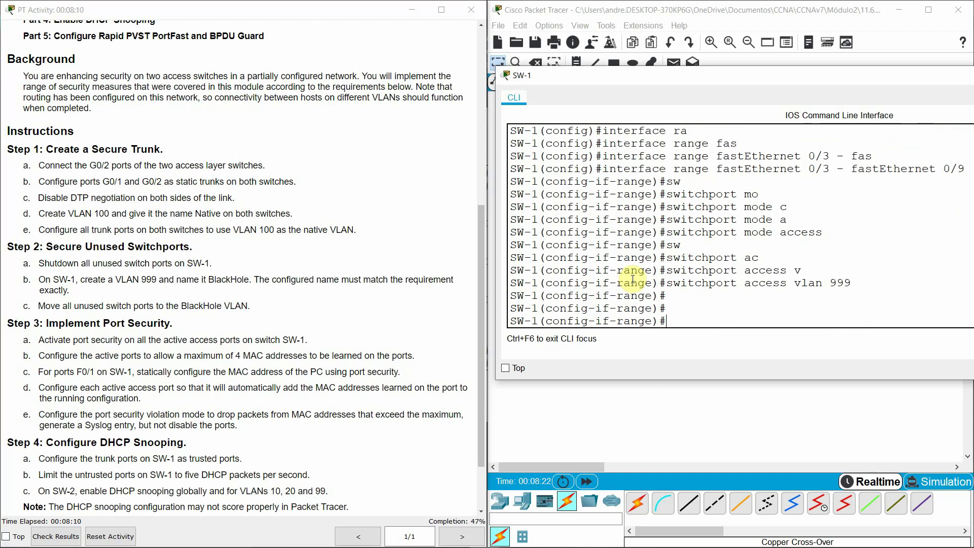
Step: Recall the earlier interface range command and edit it to select fastEthernet 0/11 - fastEthernet 0/23
key(Up)
key(Up)
key(Up)
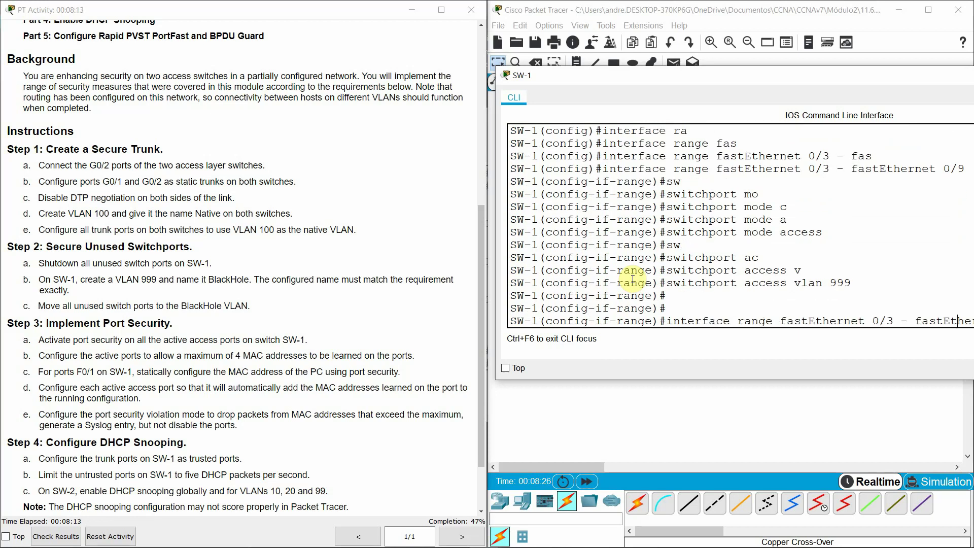
key(Left)
key(Left)
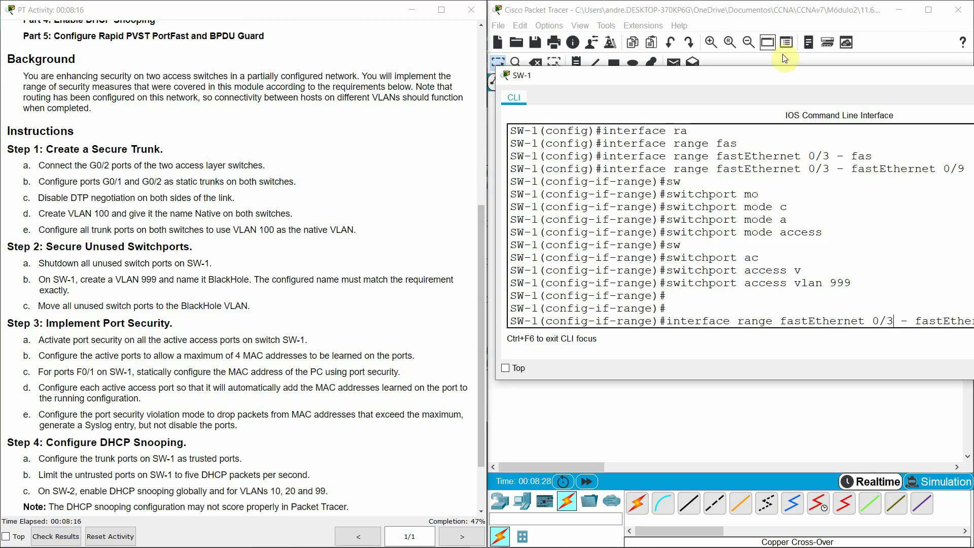
drag(802, 80, 674, 103)
key(BackSpace)
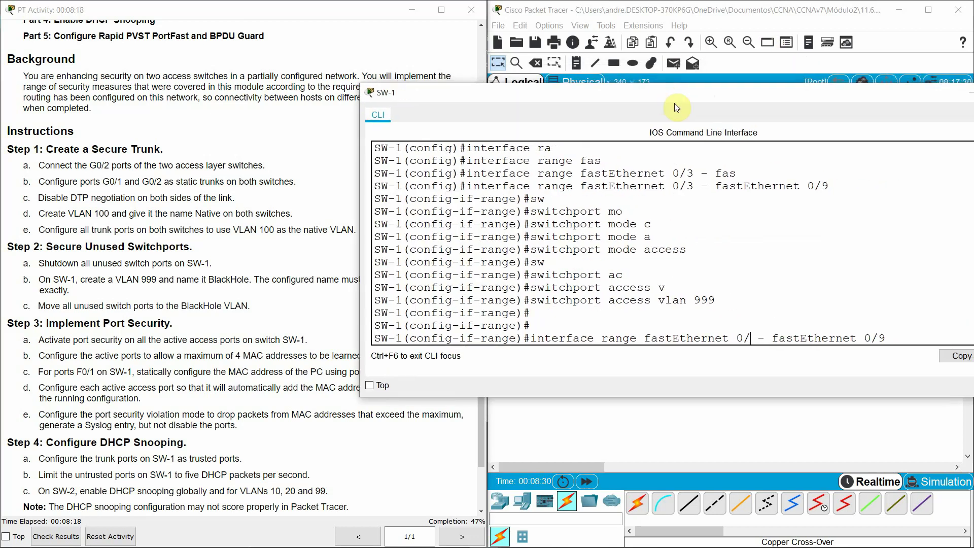
text(11)
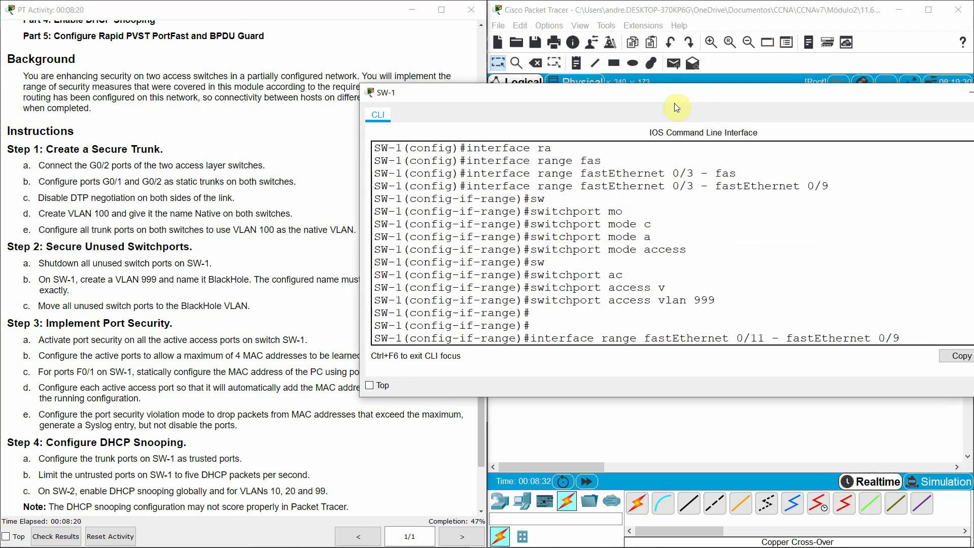
key(Right)
key(Right)
text(23)
key(Return)
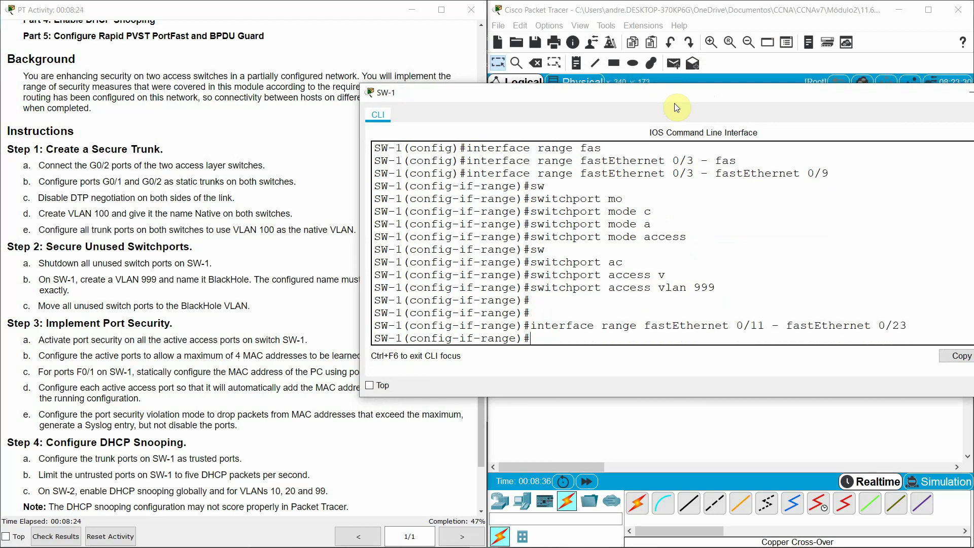
Step: Set ports fastEthernet 0/11 to 0/23 to access mode with switchport mode access
text(sw)
key(Tab)
text(mo)
key(Tab)
text(ac)
key(Tab)
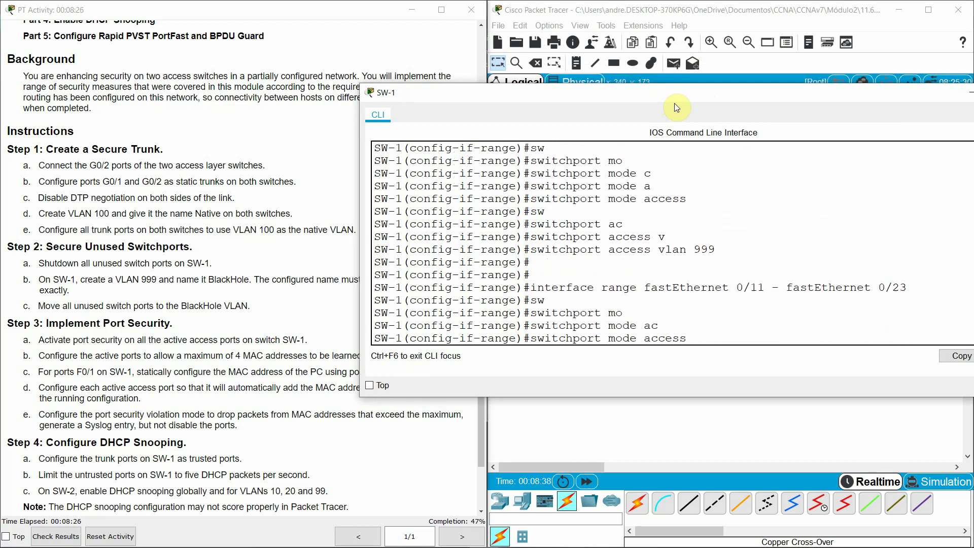
key(Return)
key(Return)
key(Return)
Step: Assign ports fastEthernet 0/11 to 0/23 to the BlackHole VLAN with switchport access vlan 999
text(sw)
key(Tab)
text(ac)
key(Tab)
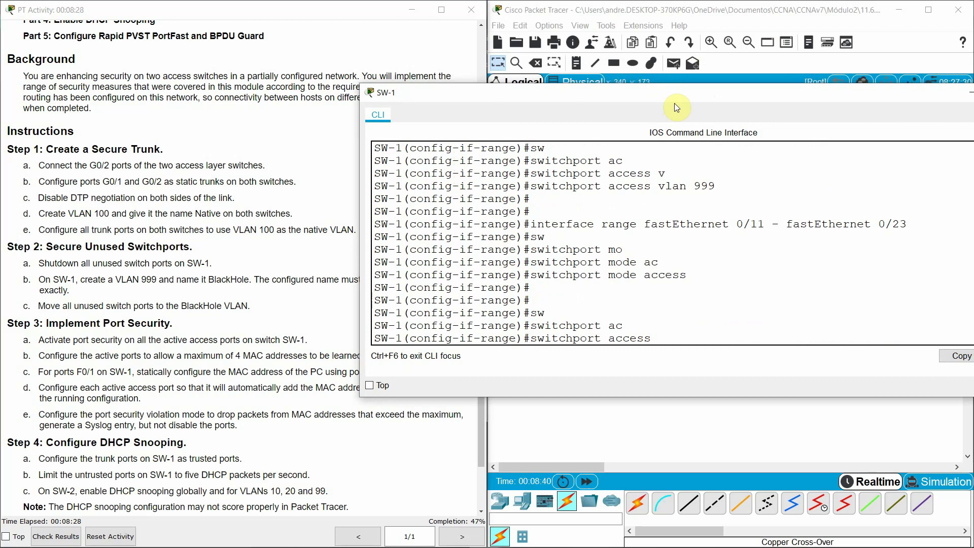
text(v)
key(Tab)
text(999)
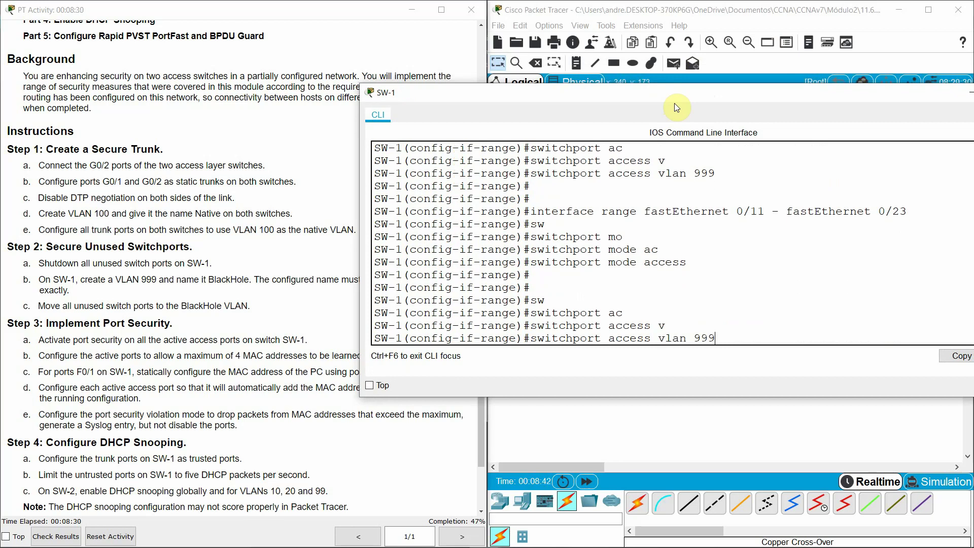
key(Return)
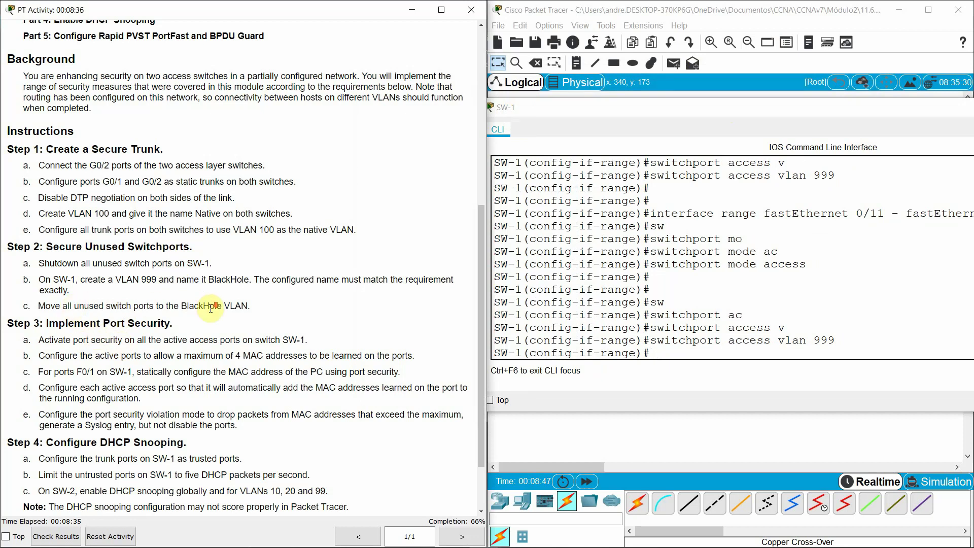
Step: Read the Step 3 port security instructions and exit SW-1's interface range mode to global configuration mode
scroll(210, 308, down, 3)
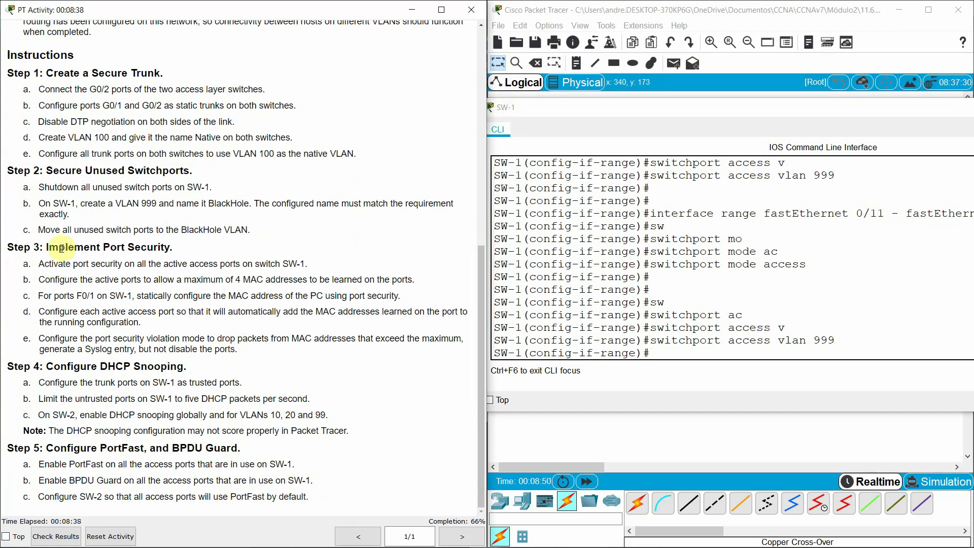
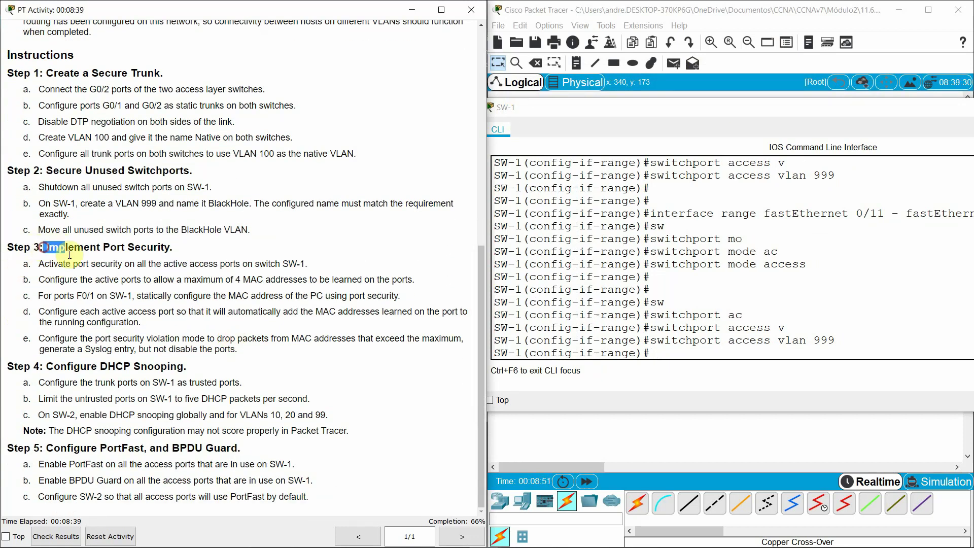
click(162, 264)
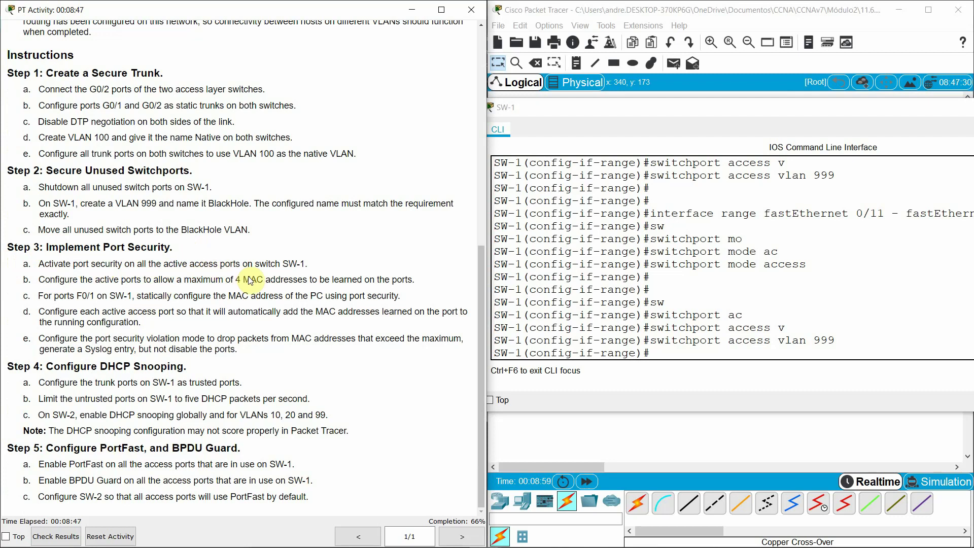
click(630, 228)
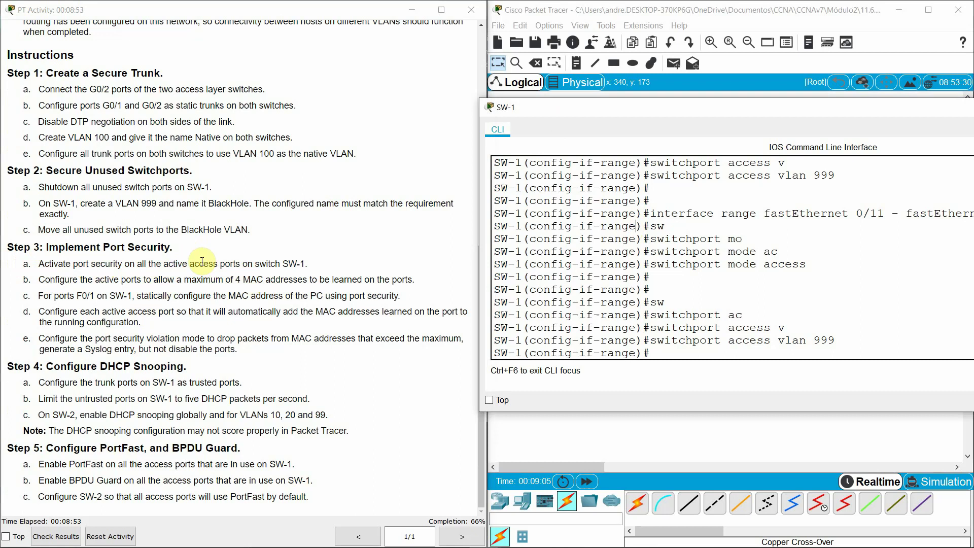
key(Return)
text(exi)
key(Tab)
key(Return)
Step: Open configuration of SW-1's active access ports as one interface range: fastEthernet 0/1, 0/2, 0/10 and 0/24
text(int)
key(Tab)
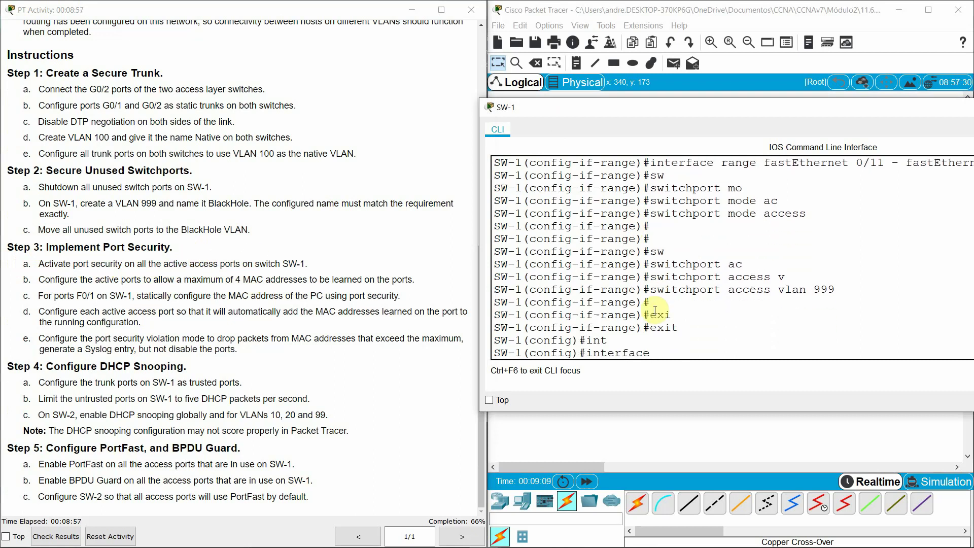
text(ra)
key(Tab)
text(fas)
key(Tab)
text(0/1.)
text( fa)
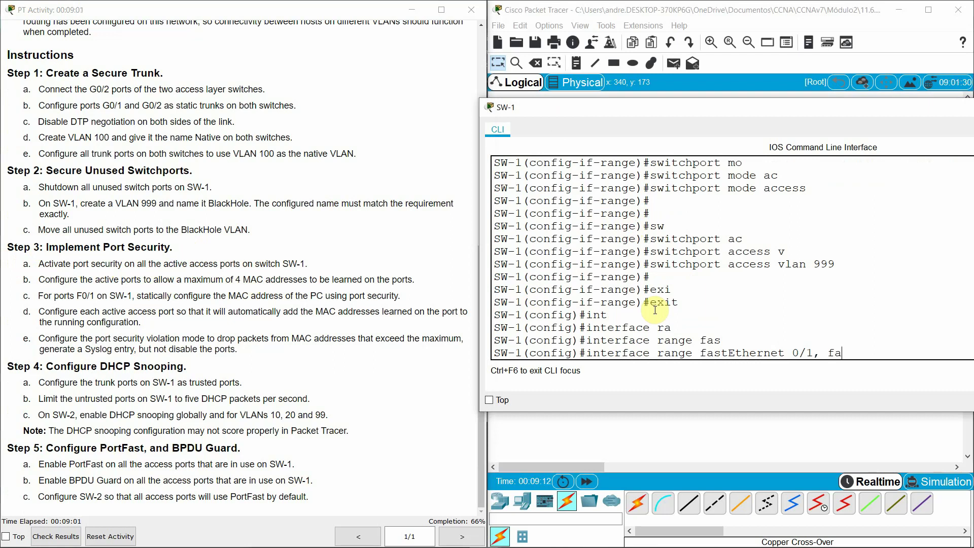
text(s)
key(Tab)
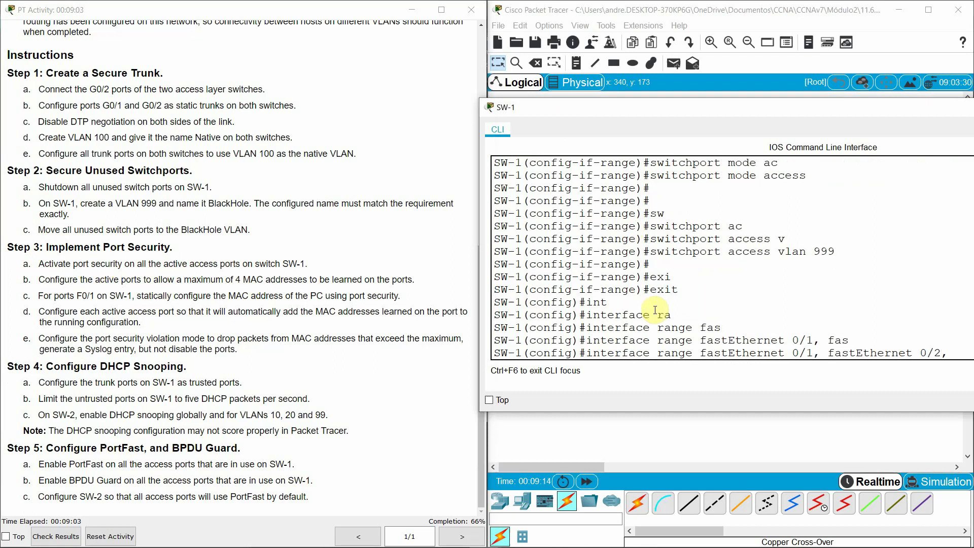
key(Tab)
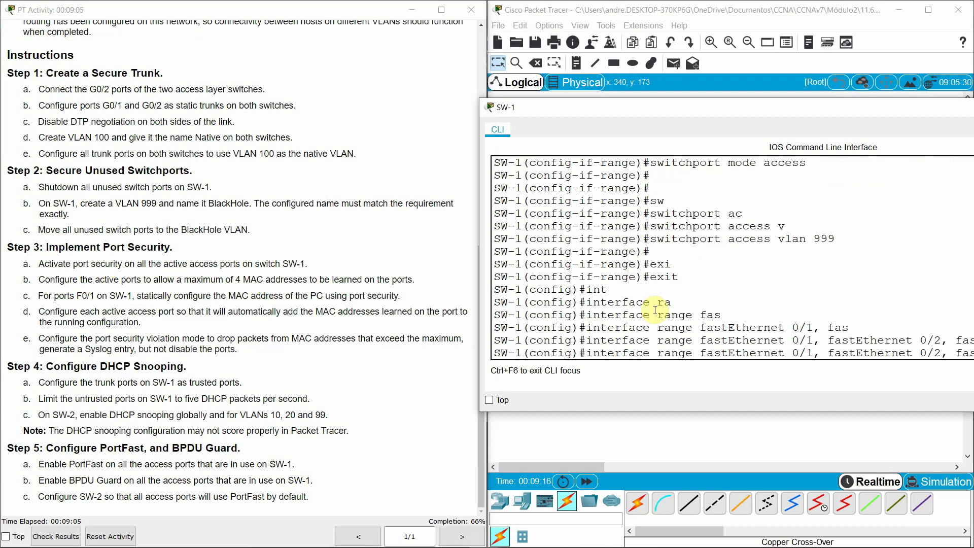
drag(778, 110, 660, 64)
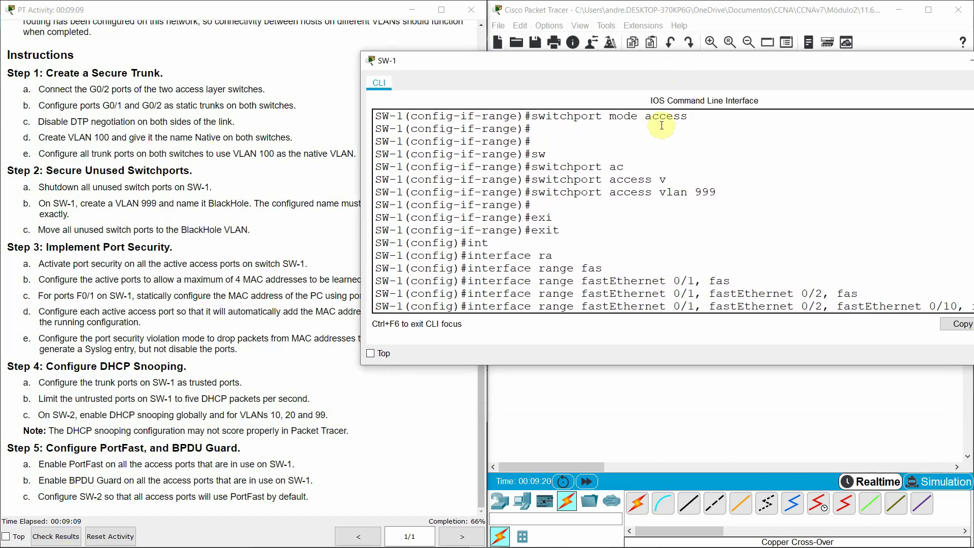
key(Tab)
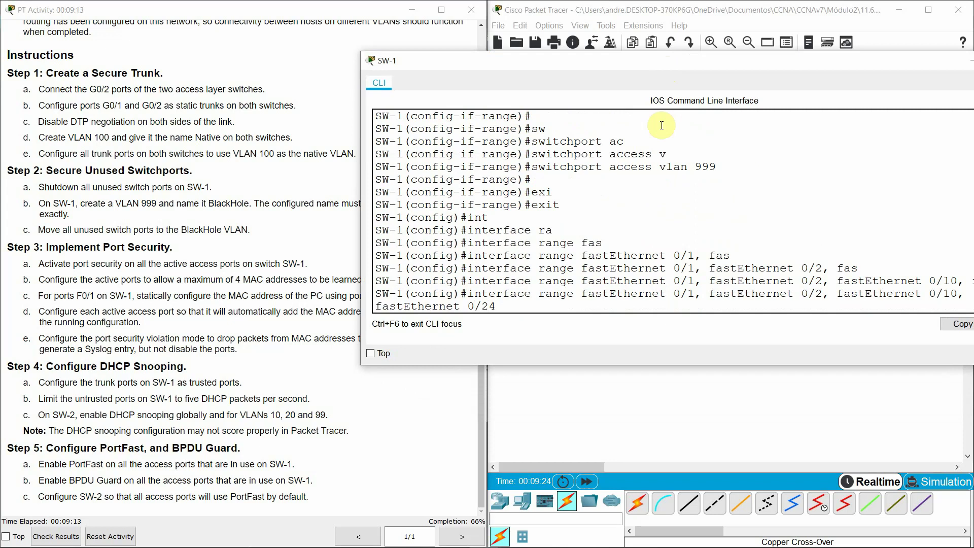
text(0/24)
key(Return)
Step: Enable port security on the selected active access ports with switchport port-security
text(s)
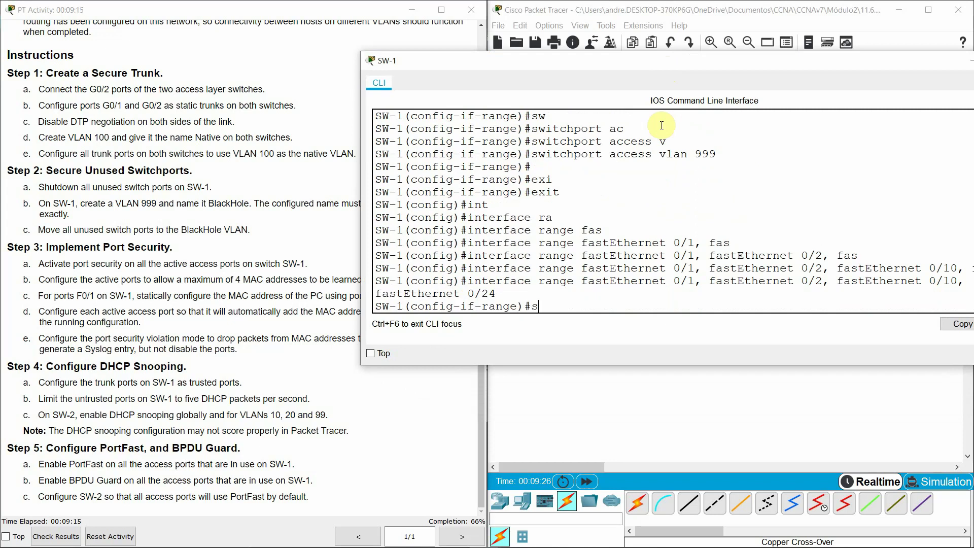
text(w)
key(Tab)
text(po)
key(Tab)
key(Return)
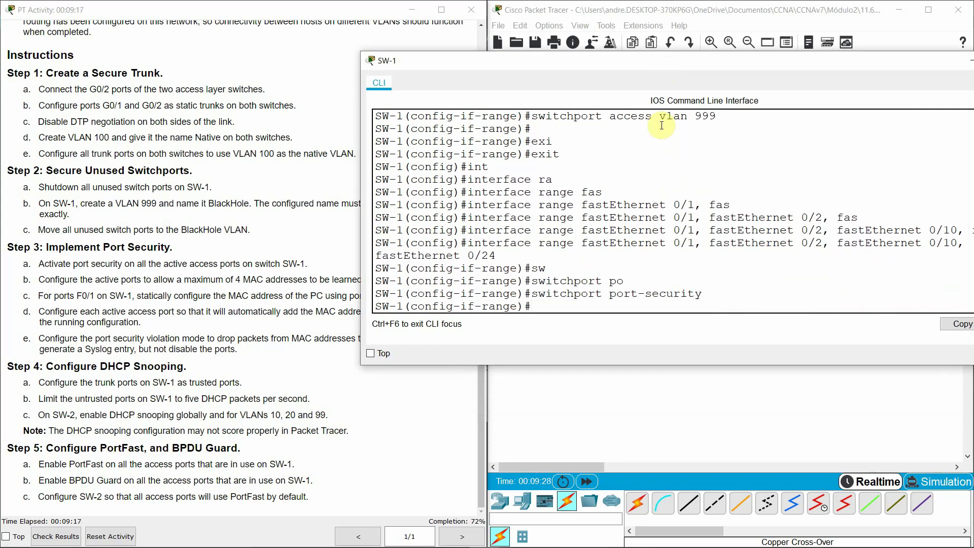
Step: Look up the available options for switchport port-security mac-address on SW-1's selected interface range
drag(482, 74, 564, 93)
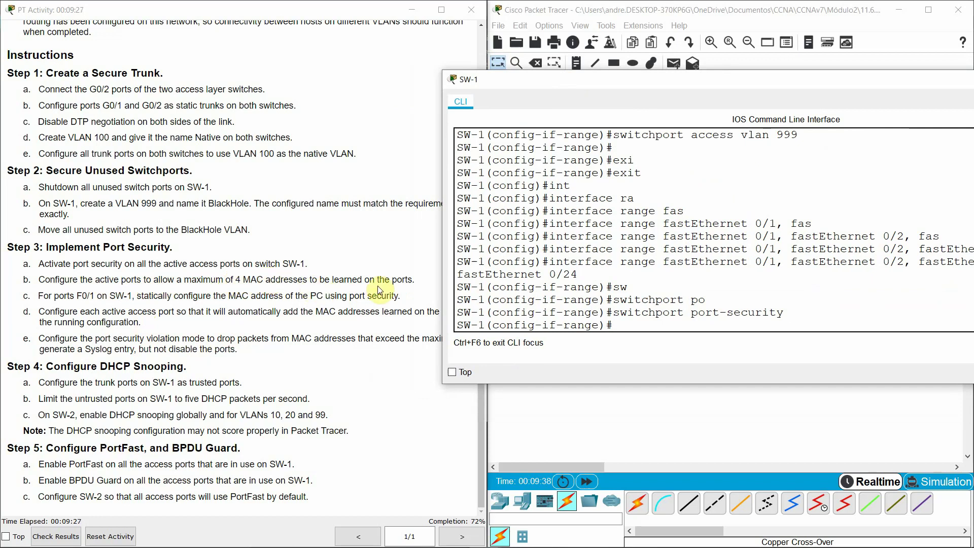
key(Tab)
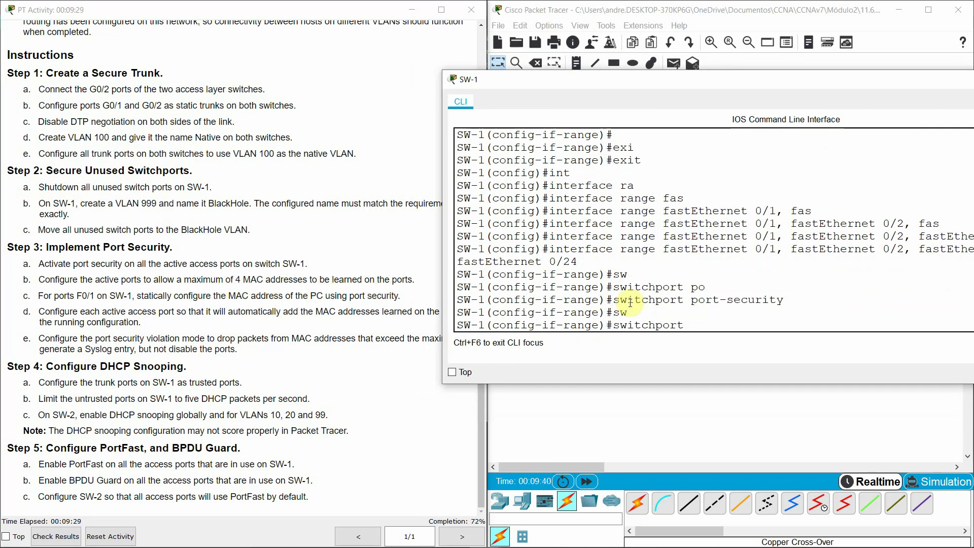
text(po)
key(Tab)
text(mac)
key(Tab)
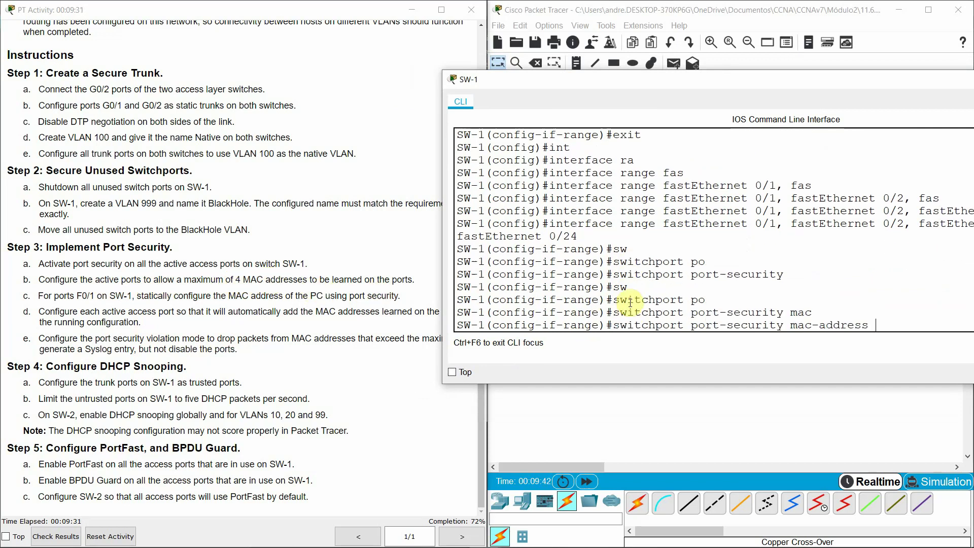
text(?)
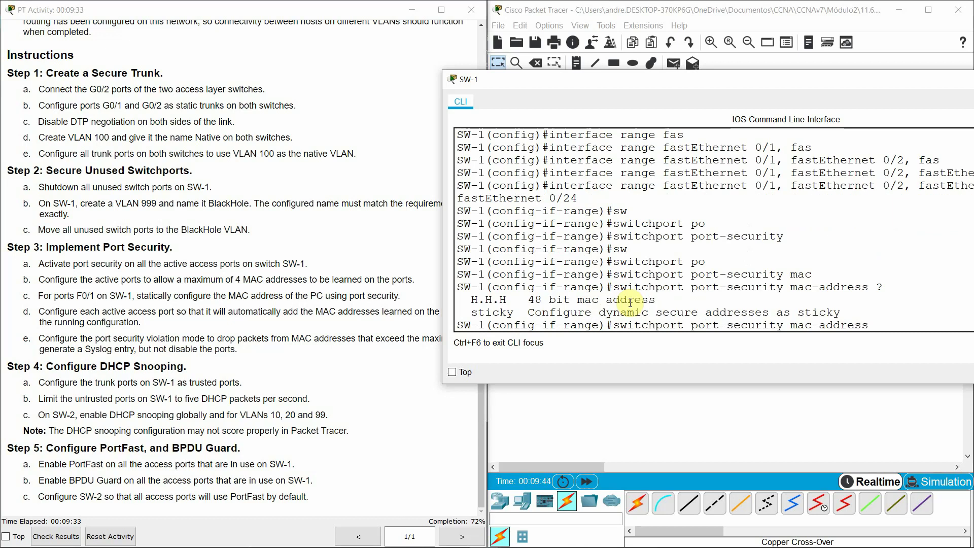
Step: Limit the selected active access ports to 4 learned MAC addresses with switchport port-security maximum 4
key(BackSpace)
key(BackSpace)
key(BackSpace)
key(BackSpace)
key(BackSpace)
key(BackSpace)
text(i)
key(Tab)
text(?)
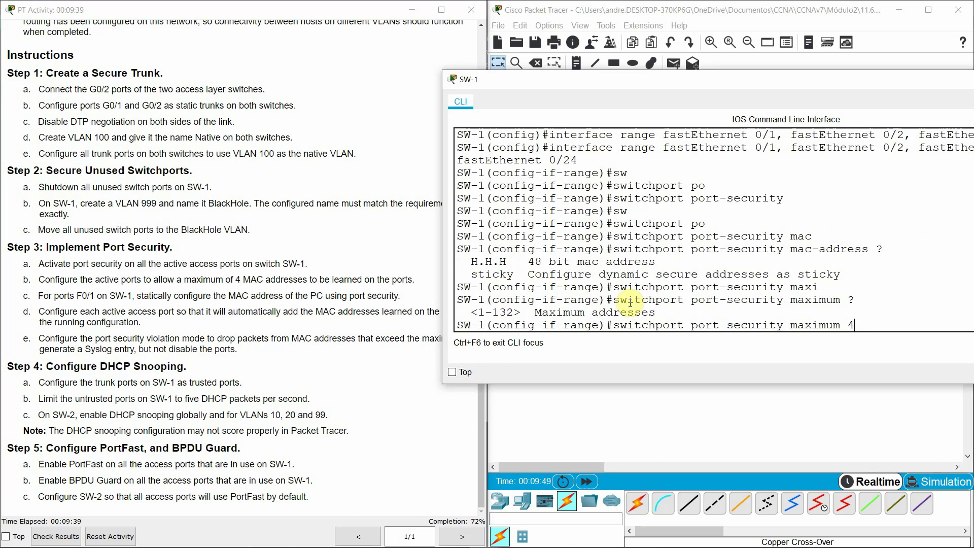
text(4)
key(Return)
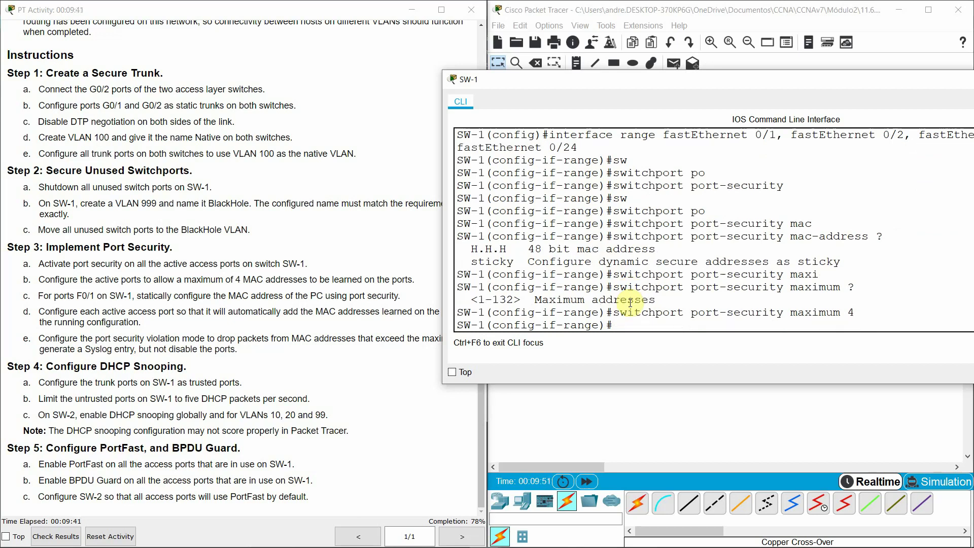
Step: Display the full network configuration of PC1, the PC on SW-1's Fa0/1, with ipconfig /all in its Command Prompt
click(115, 331)
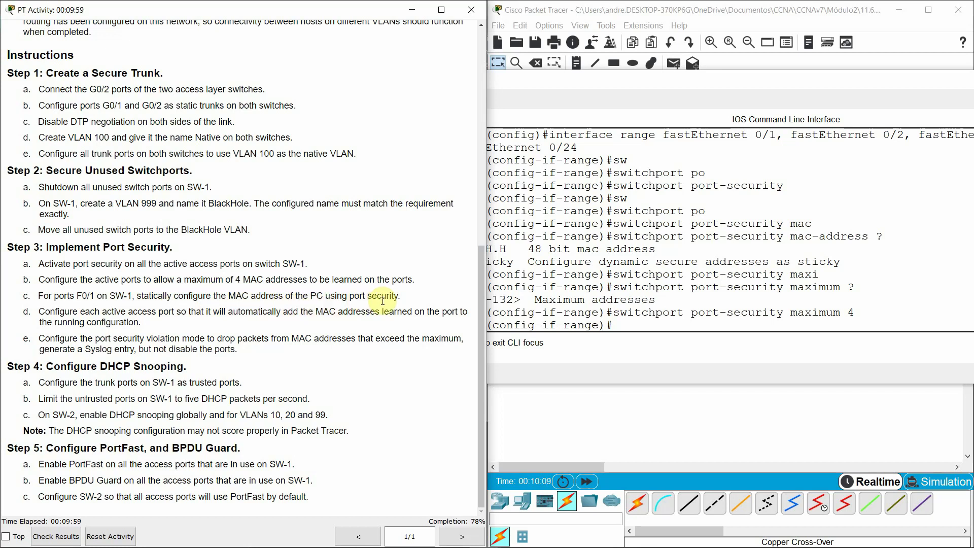
click(631, 396)
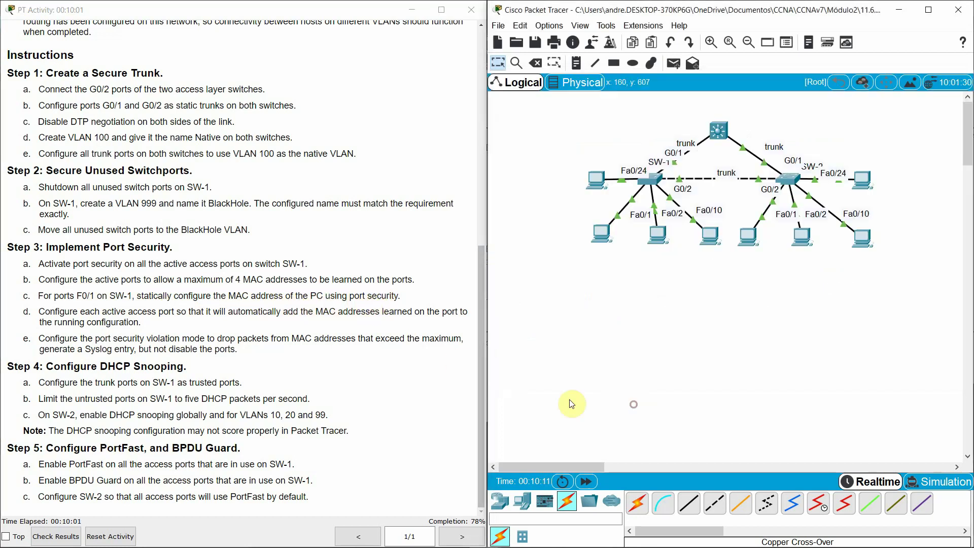
click(604, 227)
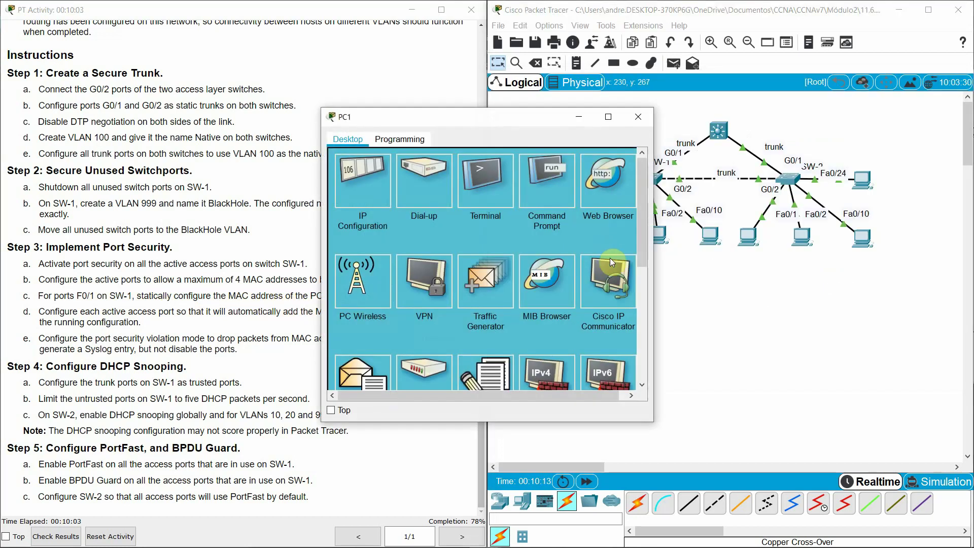
click(534, 181)
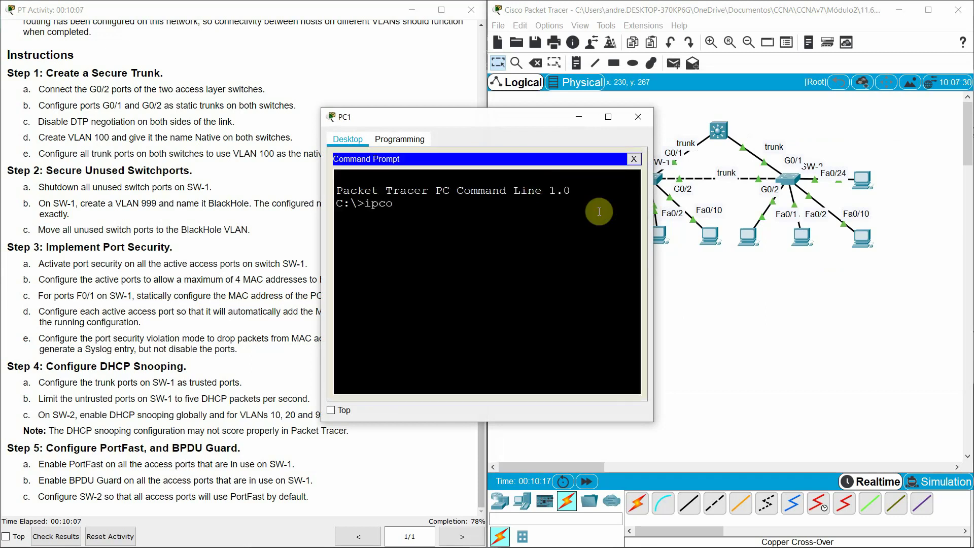
text(ipconfig /all)
key(Return)
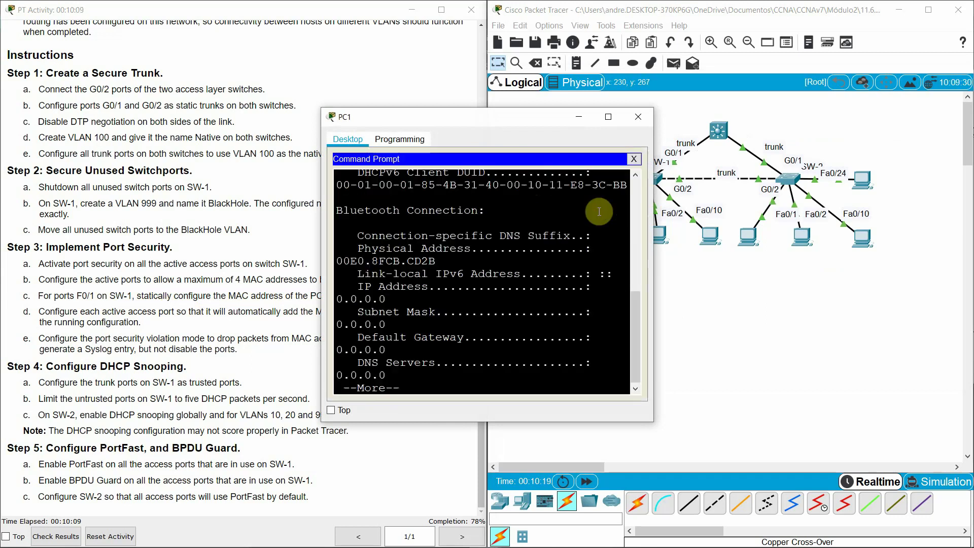
Step: Widen PC1's Command Prompt and copy the physical address of its FastEthernet0 connection
drag(654, 252, 838, 261)
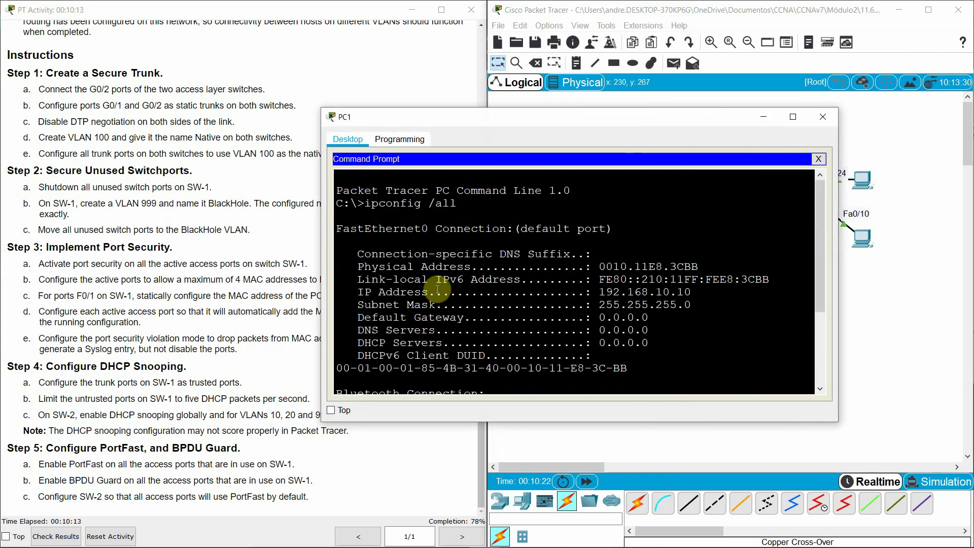
drag(698, 267, 607, 266)
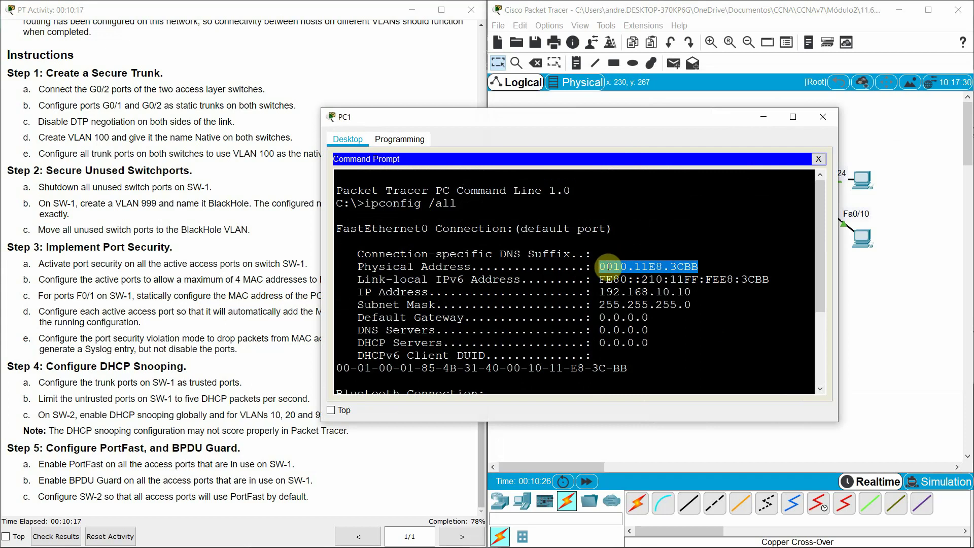
right_click(620, 266)
click(643, 274)
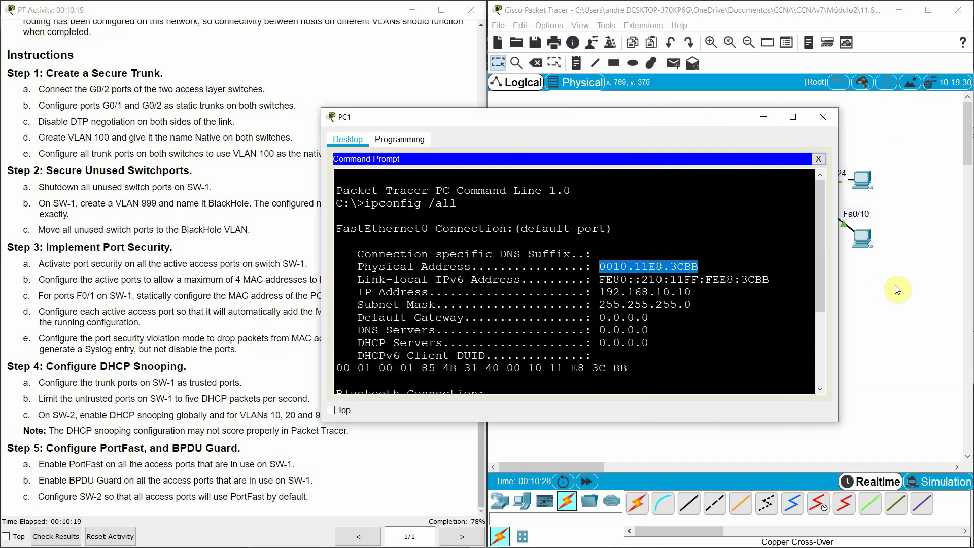
Step: Return to SW-1's command line and exit interface range mode to global configuration mode
click(880, 284)
click(278, 168)
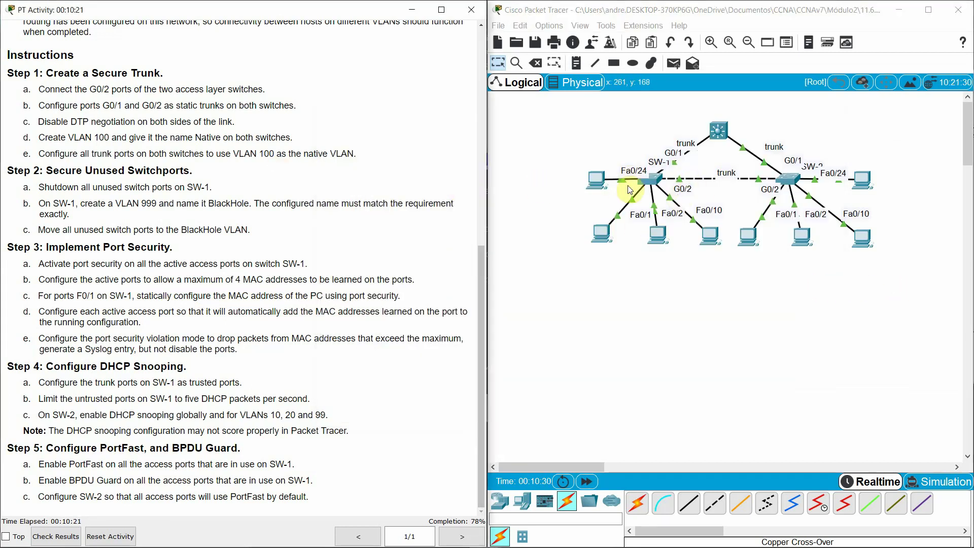
click(654, 180)
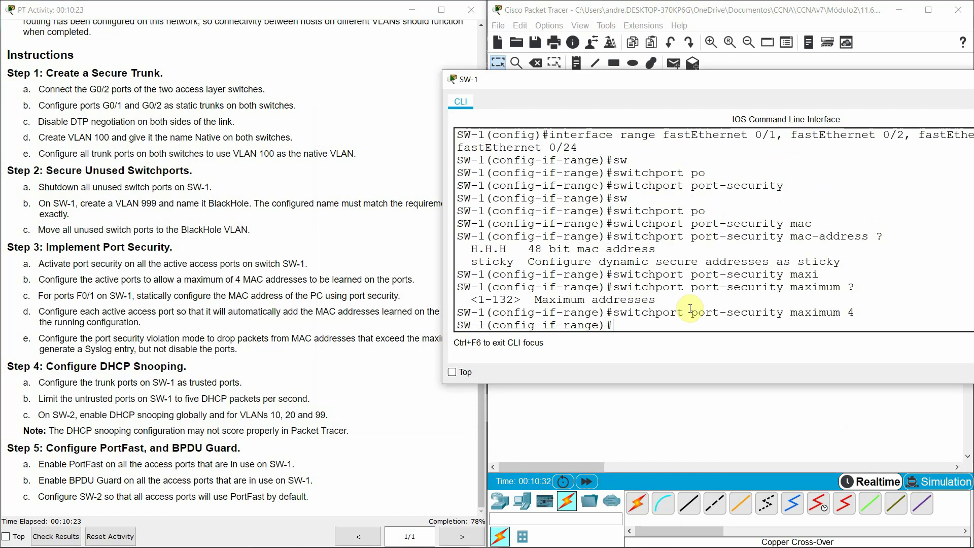
key(Return)
key(Return)
text(exi)
key(Tab)
key(Return)
Step: Open configuration of interface fastEthernet 0/1 on SW-1
text(int)
key(Tab)
text(fas)
key(Tab)
text(0/1)
key(Return)
Step: Statically assign PC1's copied MAC address to fastEthernet 0/1 with switchport port-security mac-address 0010.11E8.3CBB
text(sw)
key(Tab)
text(po)
key(Tab)
text(mac)
key(Tab)
text(?)
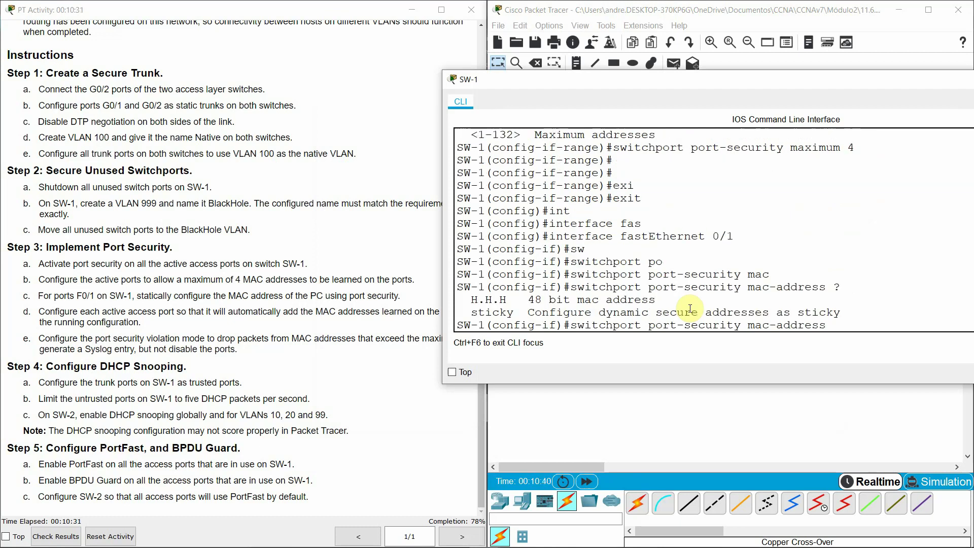
right_click(863, 330)
click(878, 345)
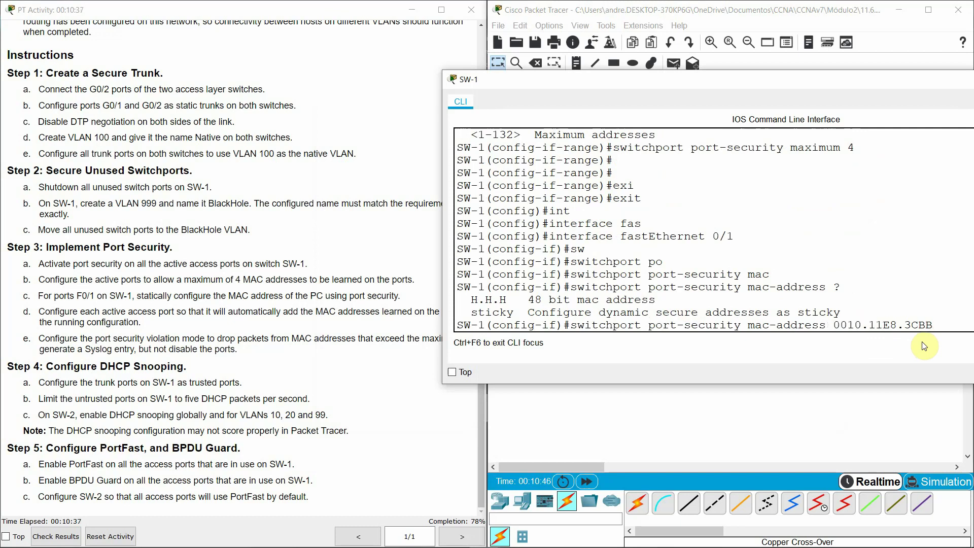
key(Return)
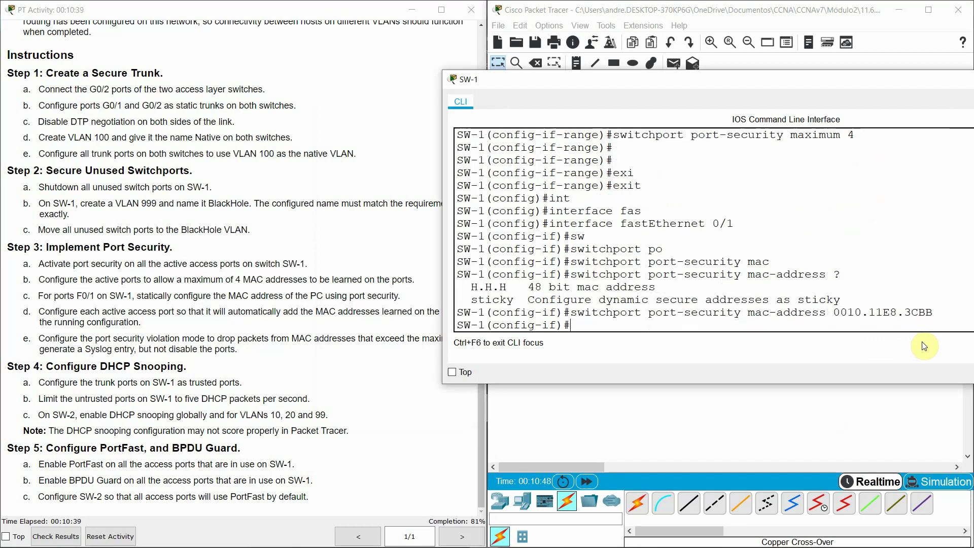
Step: Check the remaining Step 3 instructions and exit fastEthernet 0/1 to SW-1's global configuration mode
click(282, 293)
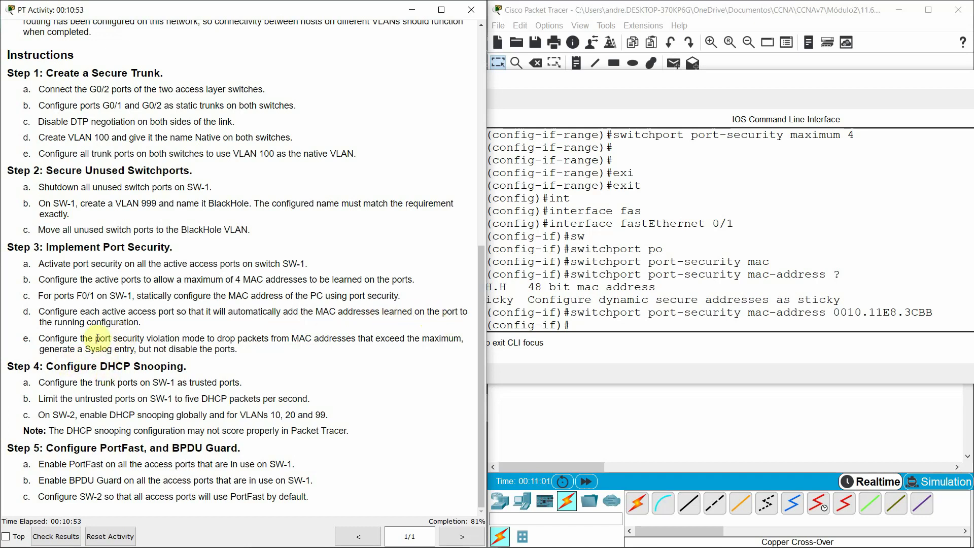
click(650, 310)
key(Return)
key(Return)
text(exi)
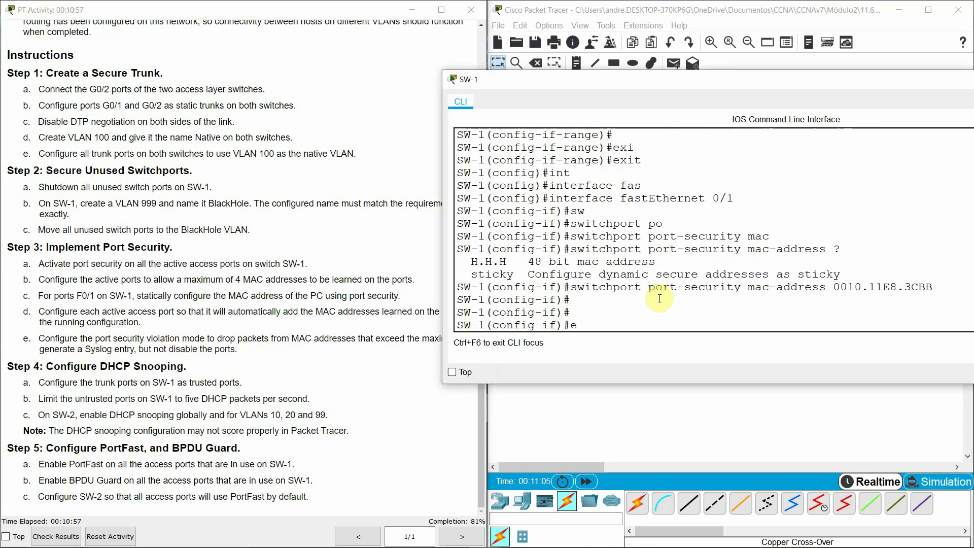
key(Tab)
key(Return)
Step: Reenter interface range configuration for fastEthernet 0/1, 0/2, 0/10 and 0/24 by recalling the earlier command
text(exit)
key(Up)
key(Up)
key(Up)
key(Up)
key(Up)
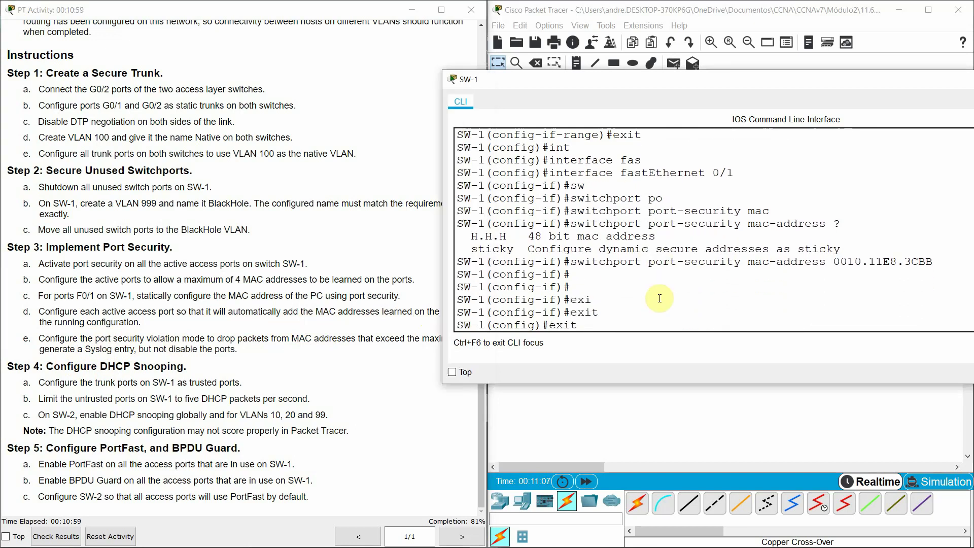
key(Up)
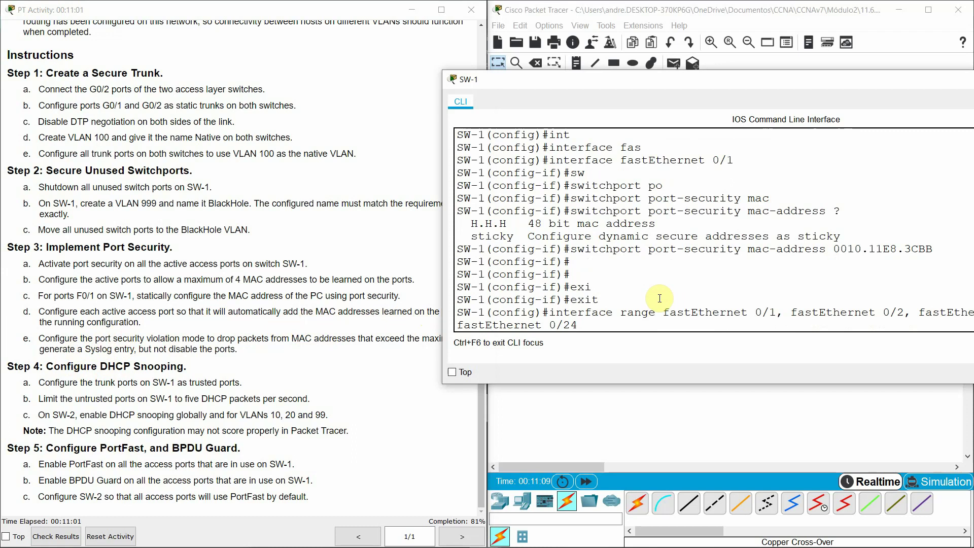
key(Return)
key(Return)
Step: Enable sticky MAC address learning on the active access ports with switchport port-security mac-address sticky
text(sw)
key(Tab)
text(po)
key(Tab)
text(mac)
key(Tab)
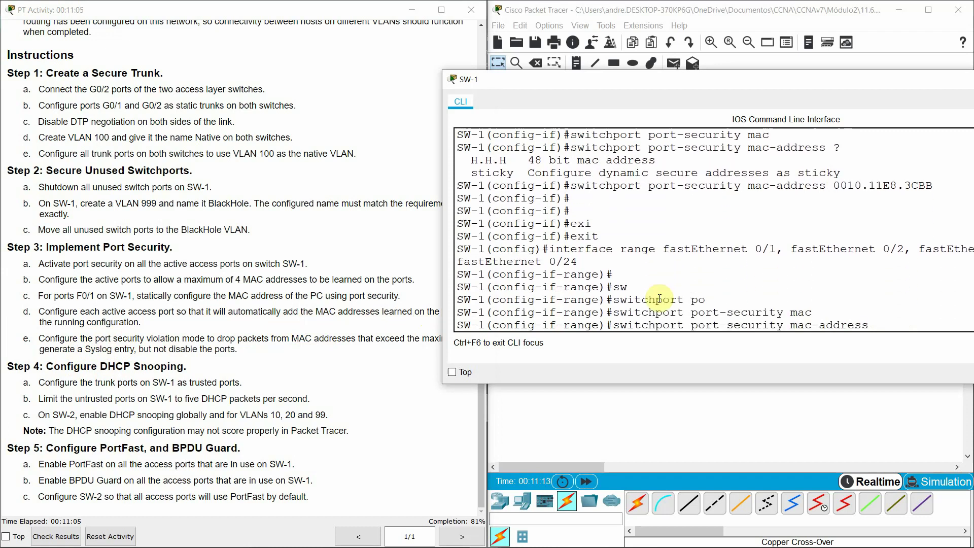
text(st)
key(Tab)
key(Return)
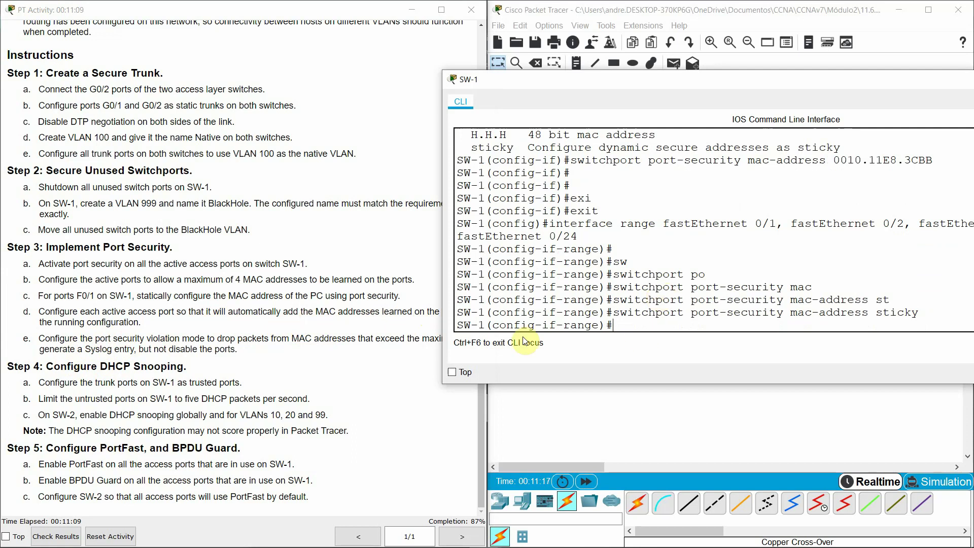
Step: Read the Step 3 instructions on automatically adding learned MAC addresses and on the port security violation mode
click(260, 338)
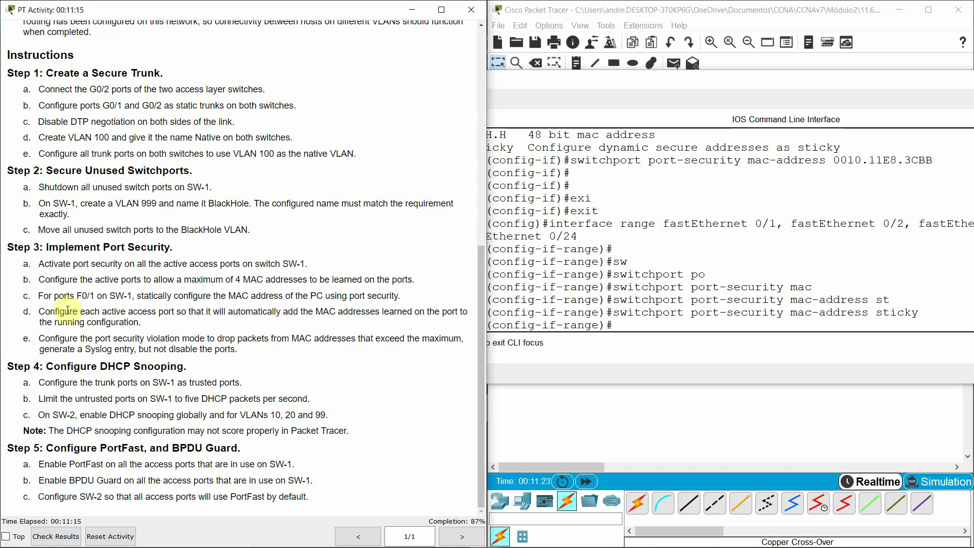
drag(283, 311, 142, 323)
click(82, 353)
drag(280, 312, 276, 312)
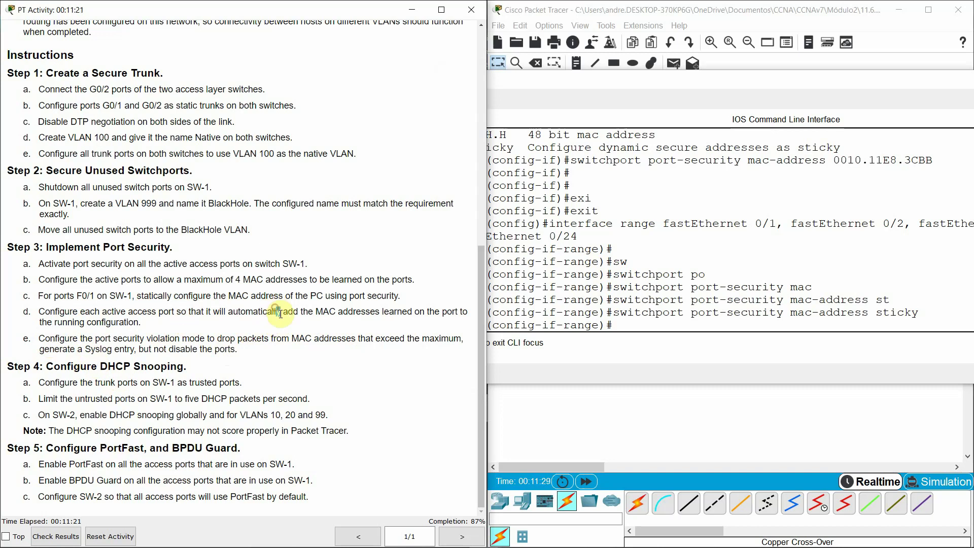
click(45, 332)
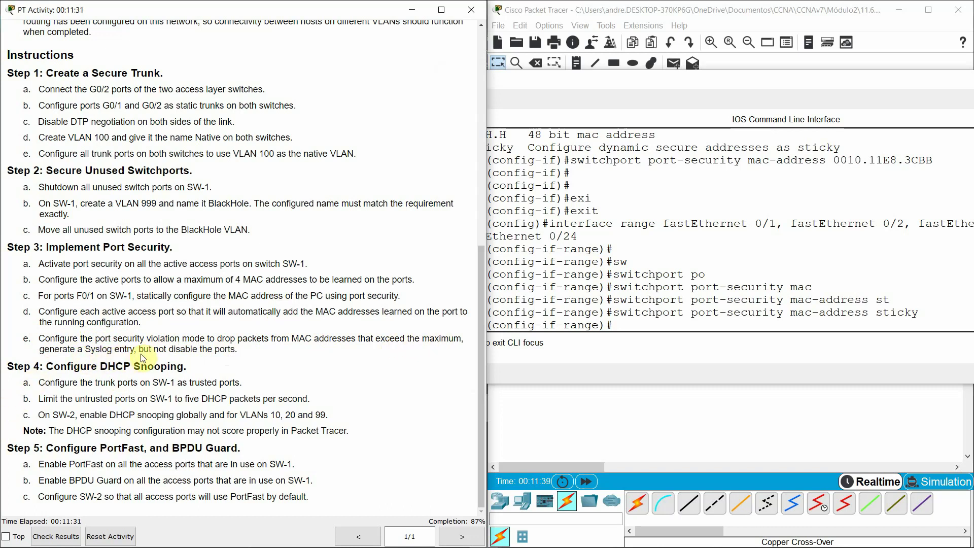
drag(164, 349, 231, 349)
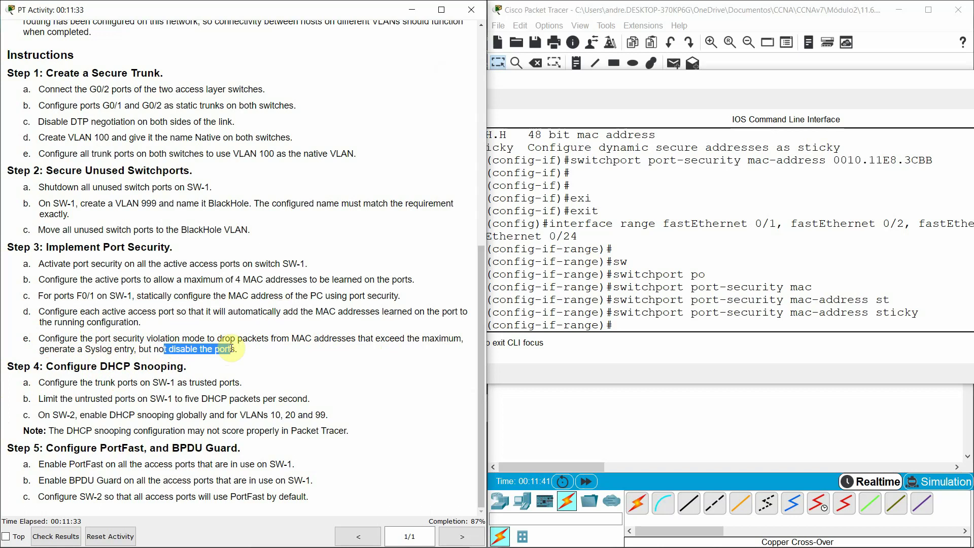
Step: Set the port security violation mode of the active access ports to restrict with switchport port-security violation restrict
click(625, 325)
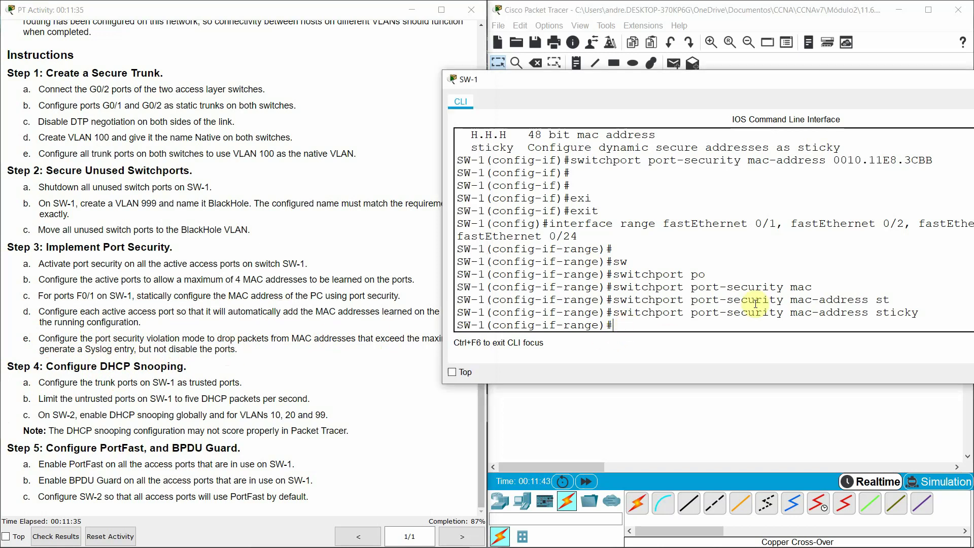
key(Tab)
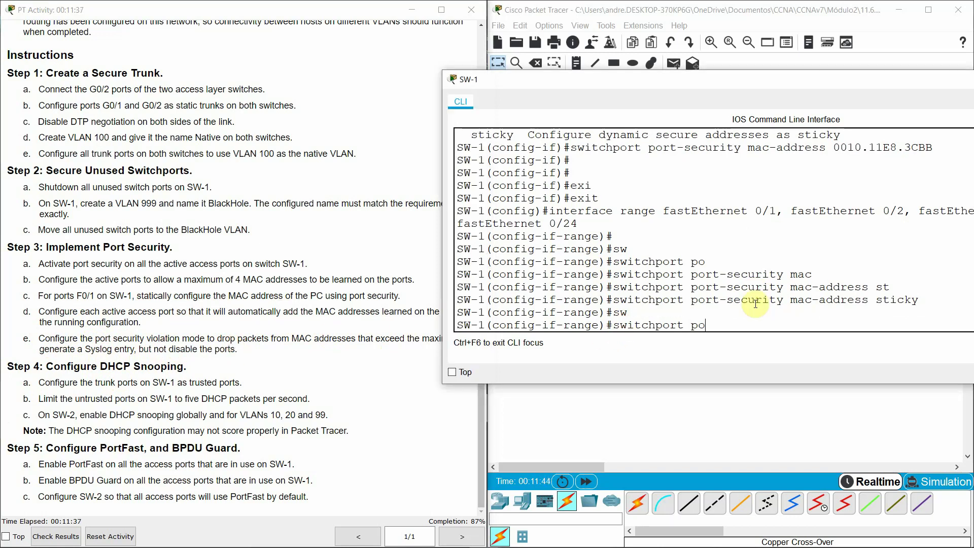
text(po)
key(Tab)
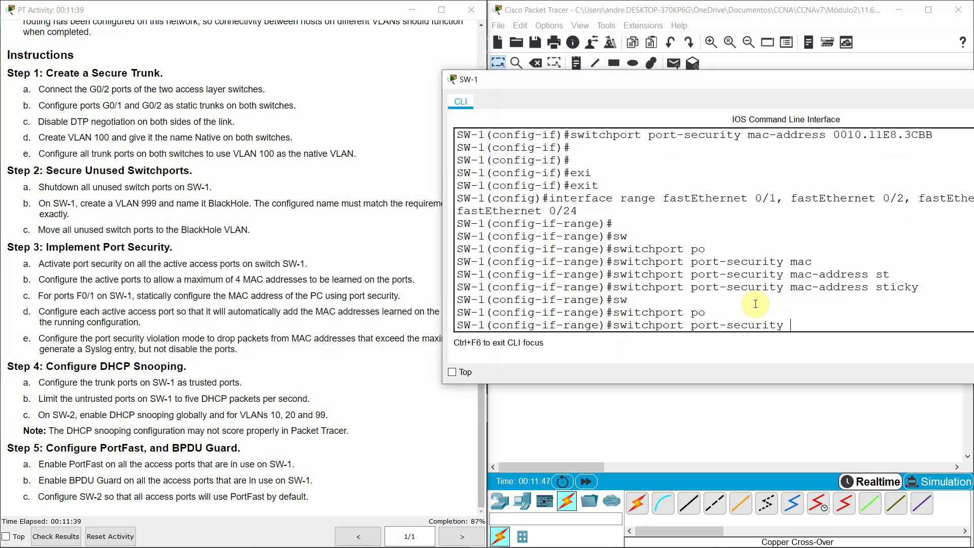
text(?)
text(vio)
key(Tab)
text(?)
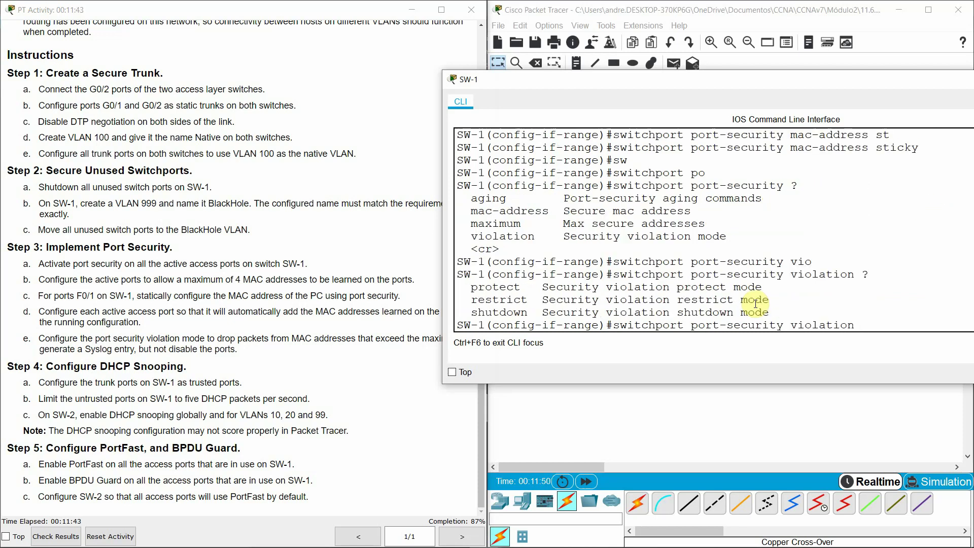
text(res)
key(Tab)
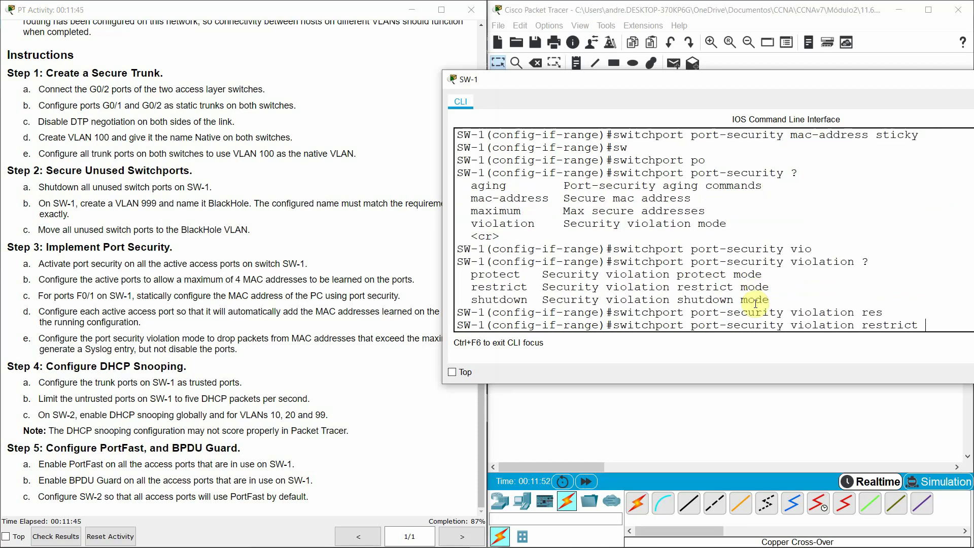
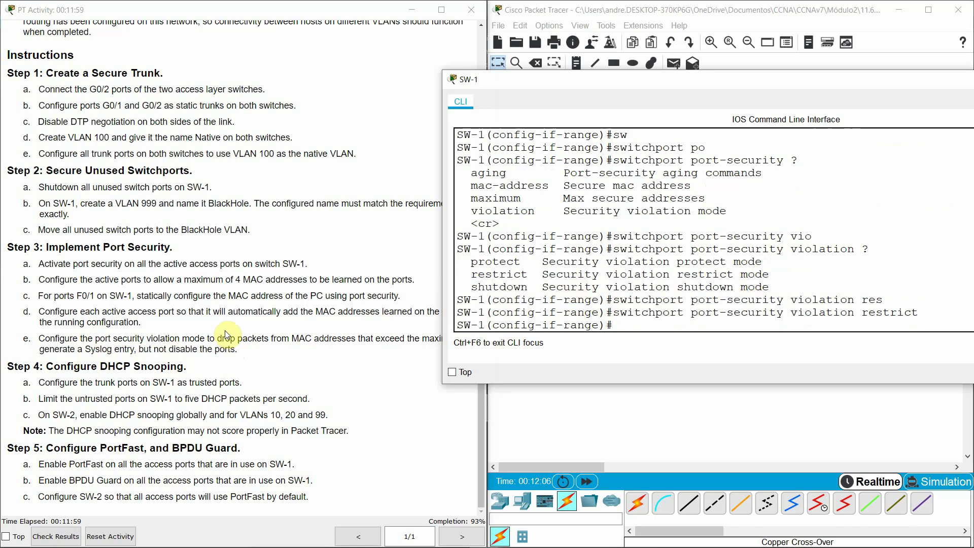
Step: Leave SW-1's interface range configuration and return to global configuration mode for the Step 4 DHCP snooping tasks
click(224, 331)
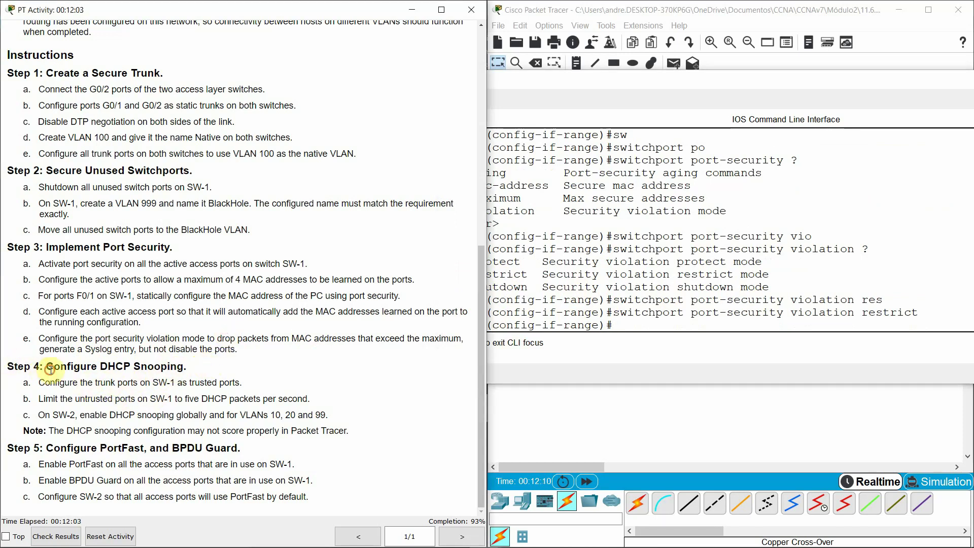
drag(50, 369, 201, 361)
click(202, 361)
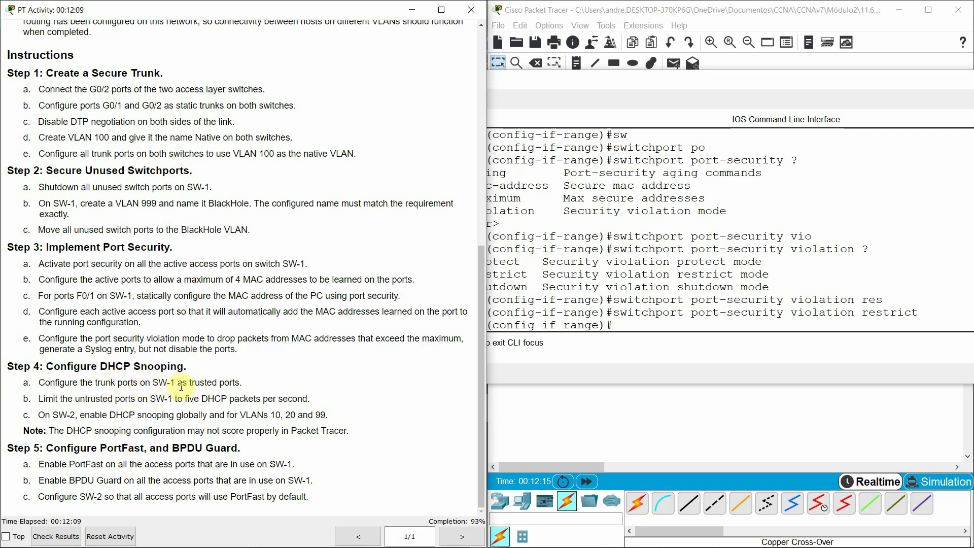
click(625, 328)
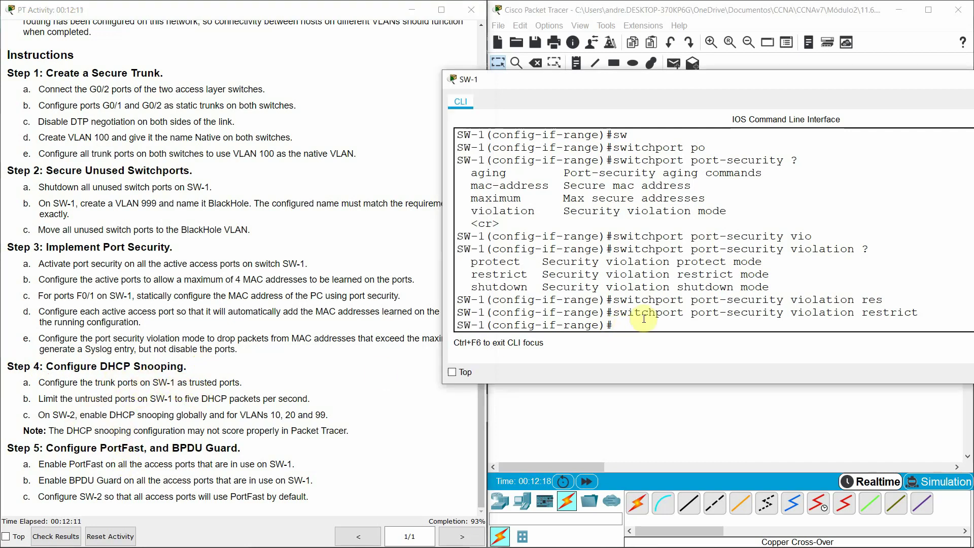
text(exi)
key(Tab)
key(Return)
key(Return)
key(Return)
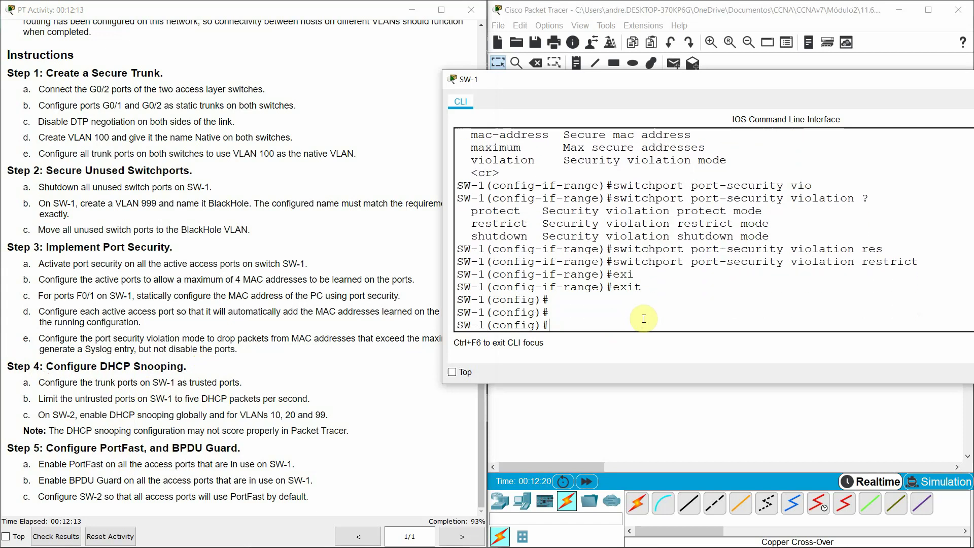
Step: Enable DHCP snooping globally on SW-1 with ip dhcp snooping
text(ip)
key(Tab)
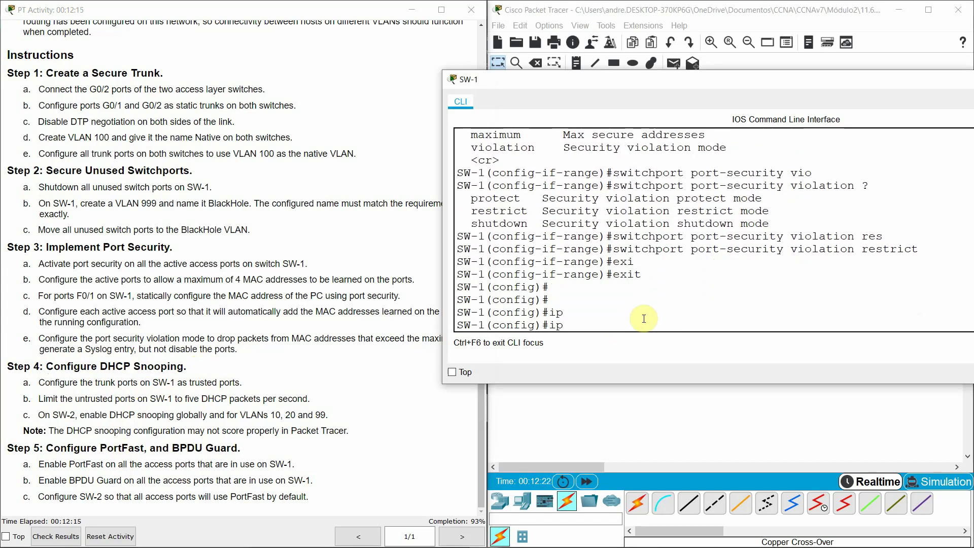
text(dhc)
key(Tab)
text(sn)
key(Tab)
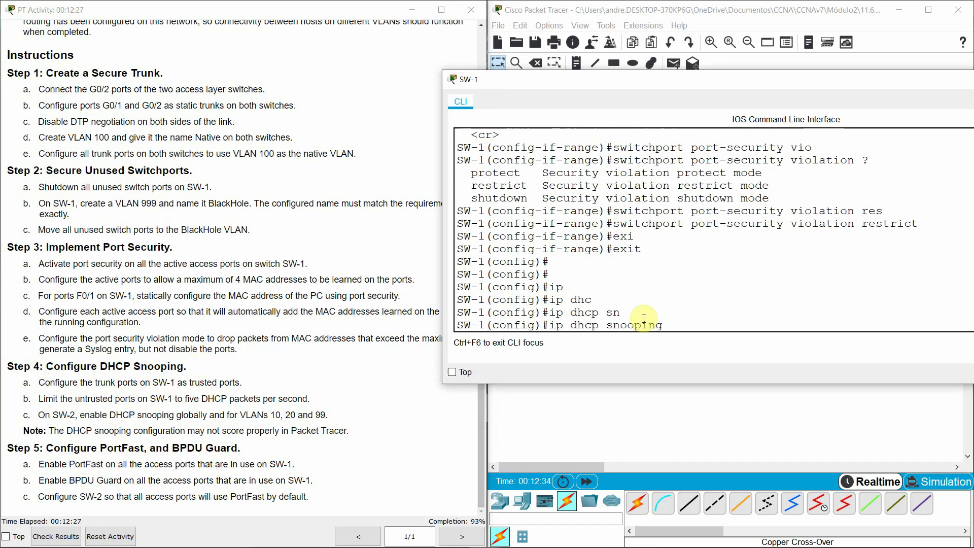
key(Return)
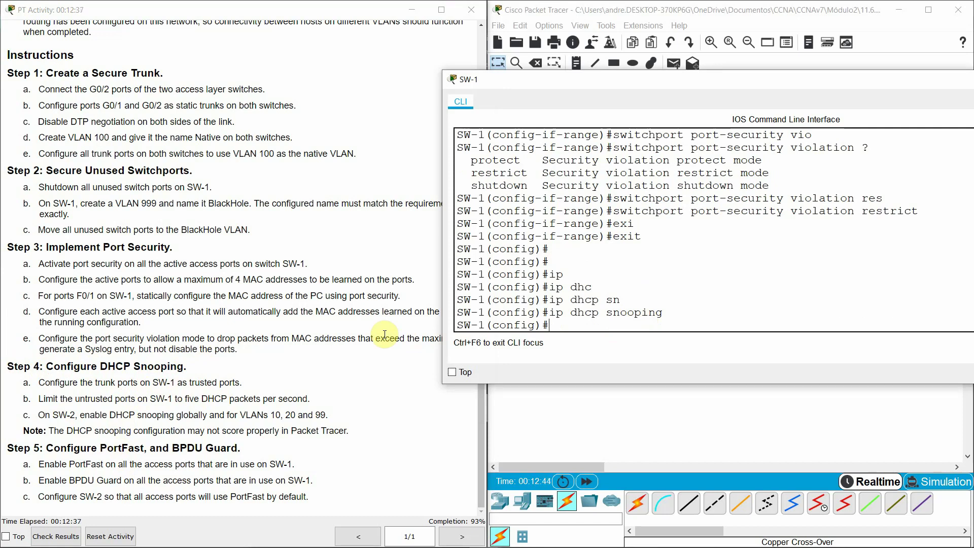
Step: Enter interface range configuration on SW-1 for the trunk ports gigabitEthernet 0/1 - gigabitEthernet 0/2
text(in)
key(Tab)
text(ra)
key(Tab)
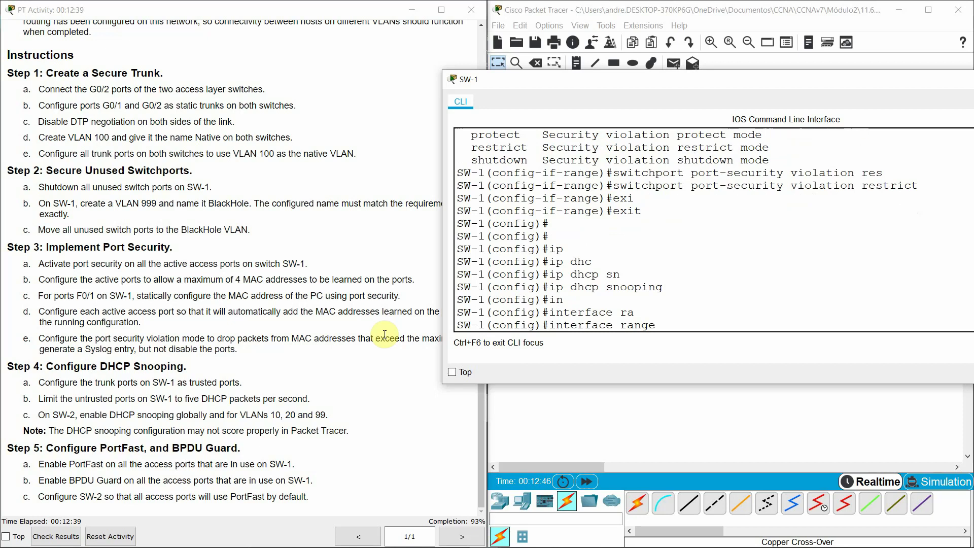
text(gi)
key(Tab)
text(0/1)
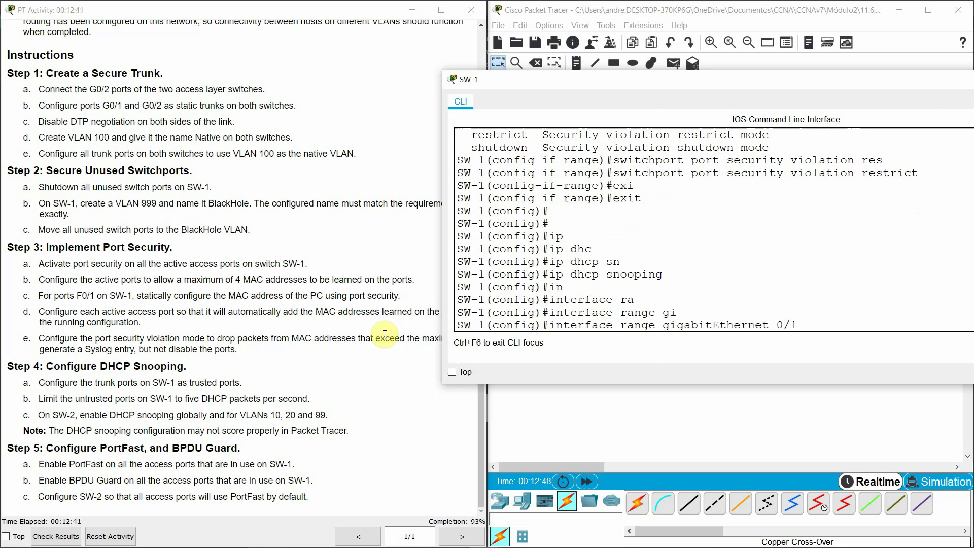
text( - gi)
key(Tab)
text(0/)
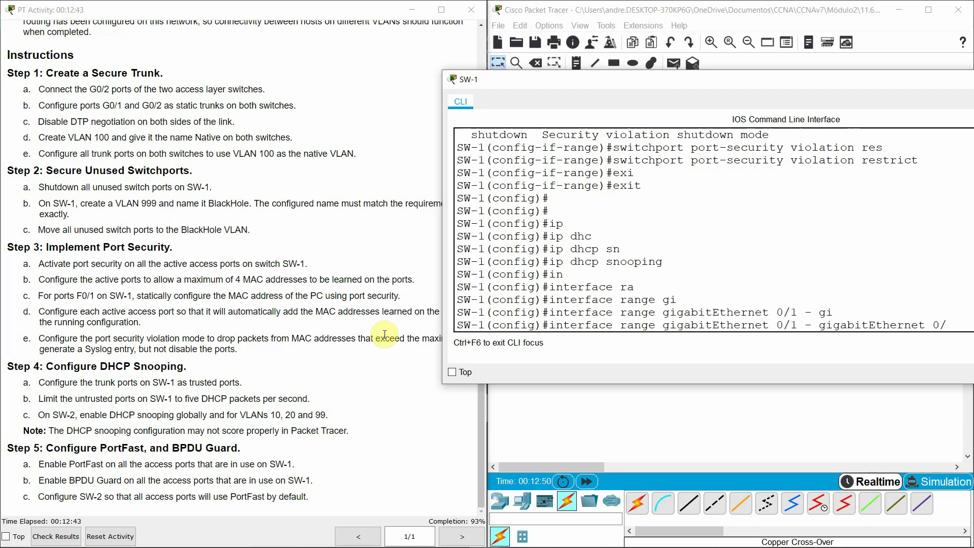
text(2)
key(Return)
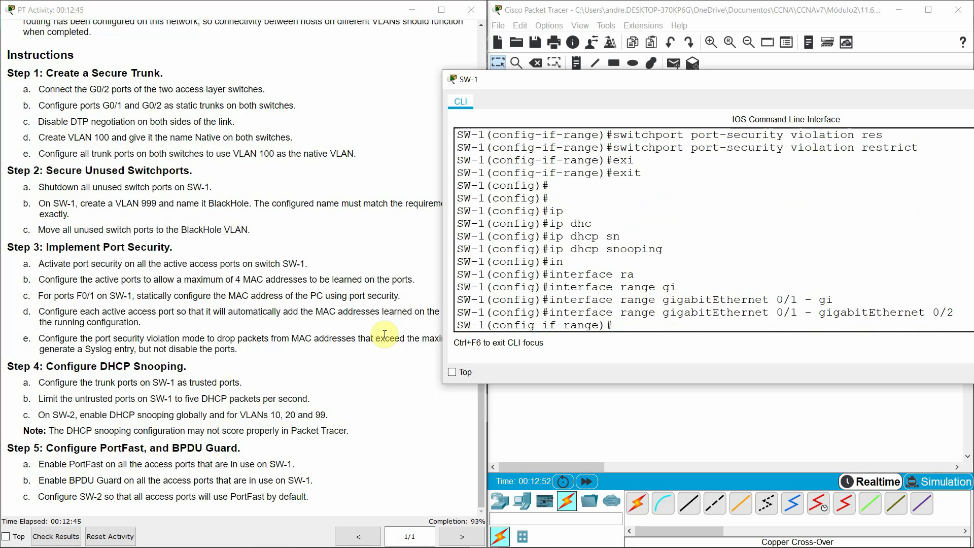
Step: Make SW-1's trunk ports trusted with ip dhcp snooping trust and exit to global configuration mode
text(ip dhc)
key(Tab)
text(?)
text(s)
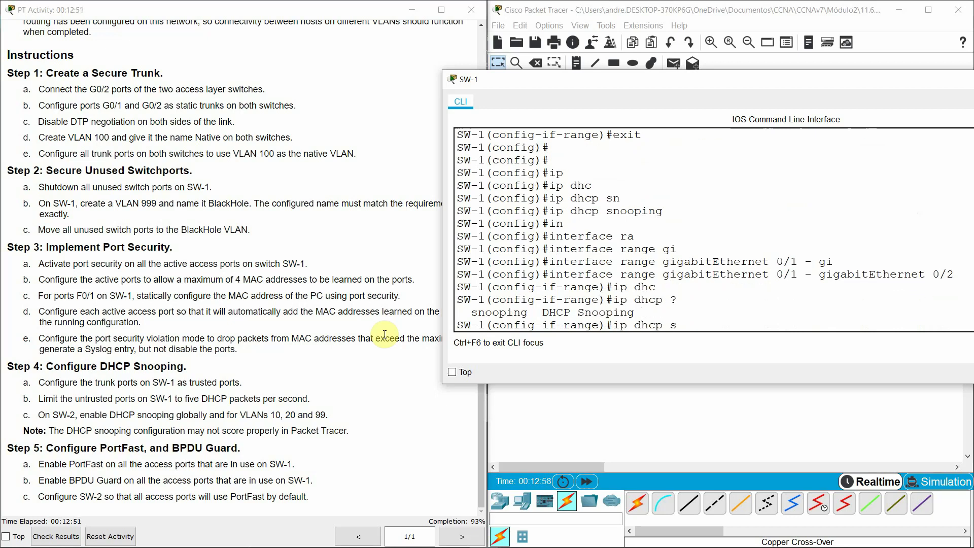
text(n)
key(Tab)
text(?tru)
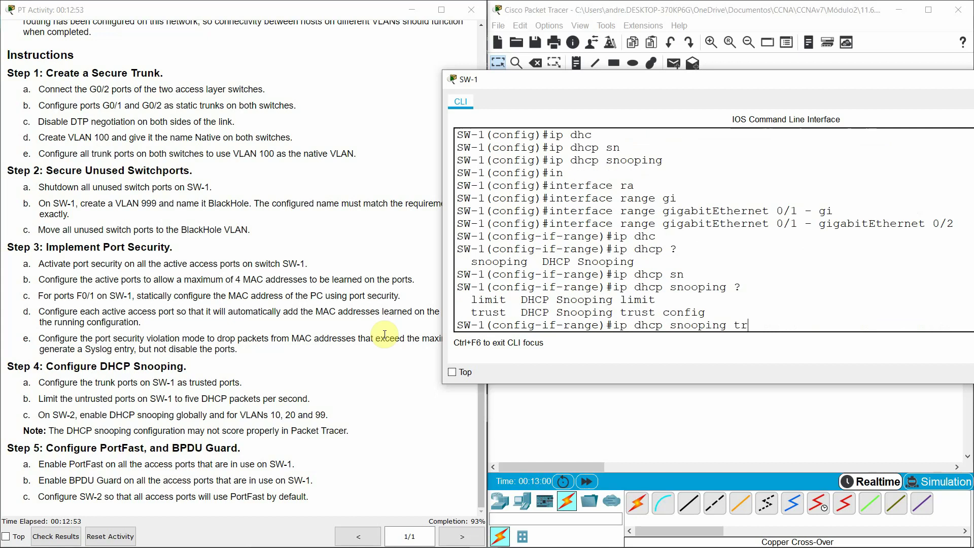
key(Tab)
key(Return)
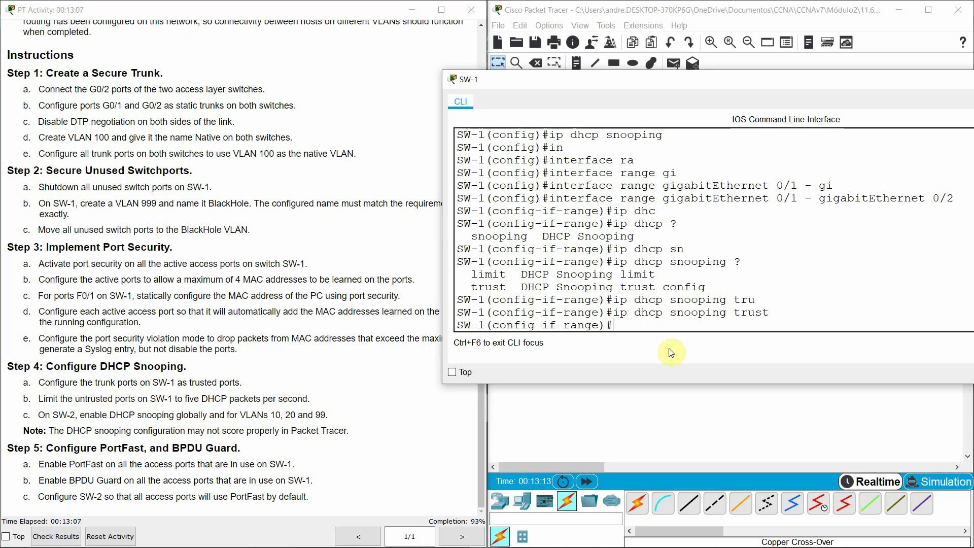
key(Return)
text(exi)
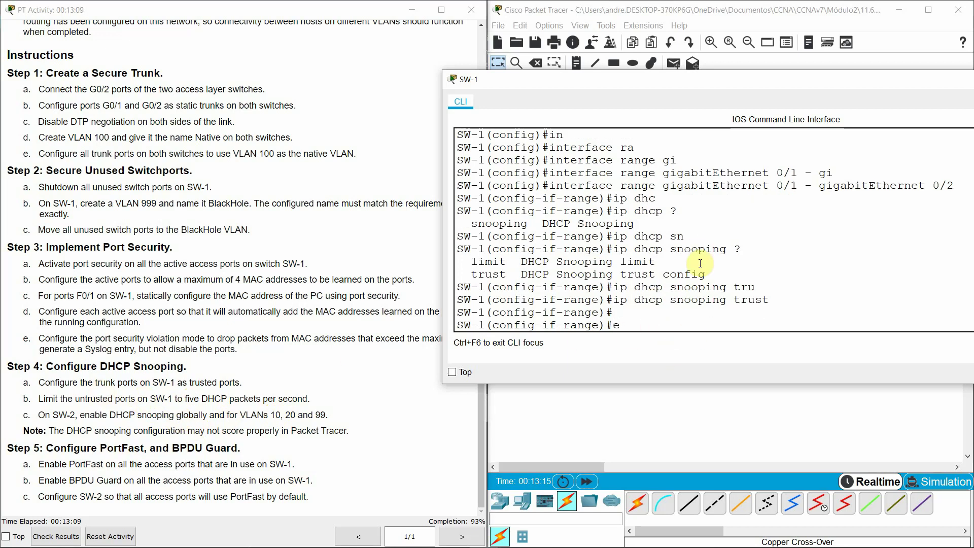
key(Tab)
key(Return)
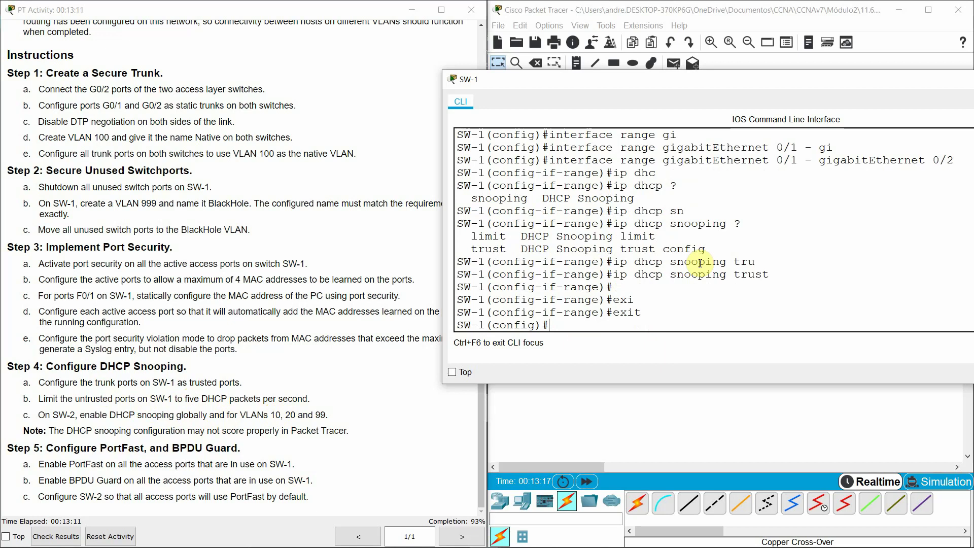
Step: Enter interface range configuration on SW-1 for the active access ports fastEthernet 0/1, 0/2, 0/10 and 0/24
text(int)
key(Tab)
text(fa)
key(BackSpace)
key(BackSpace)
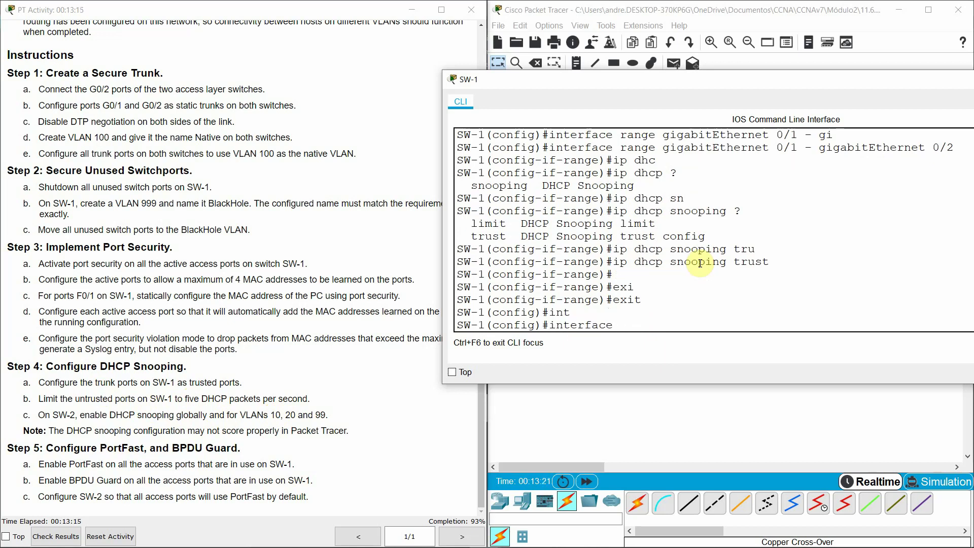
text(ras)
key(Tab)
key(BackSpace)
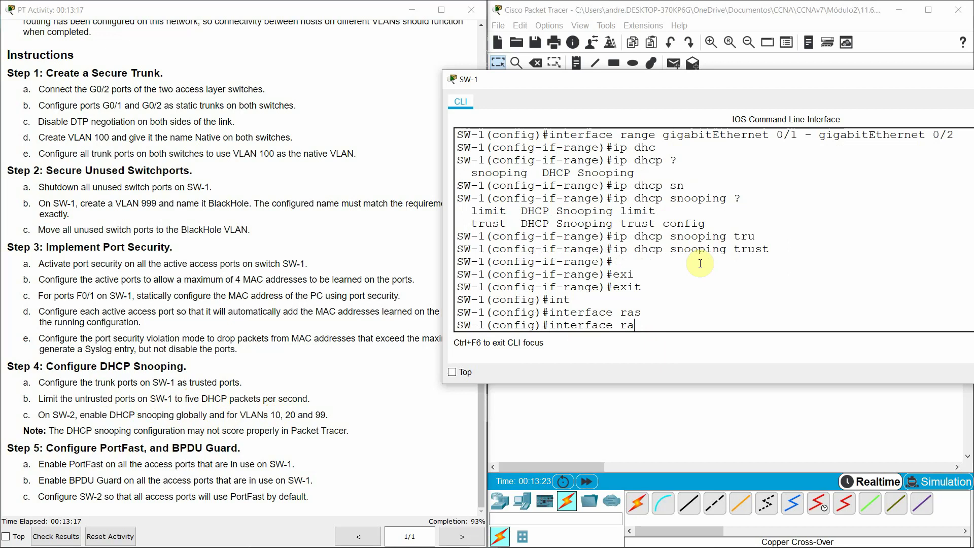
key(Tab)
text(fas)
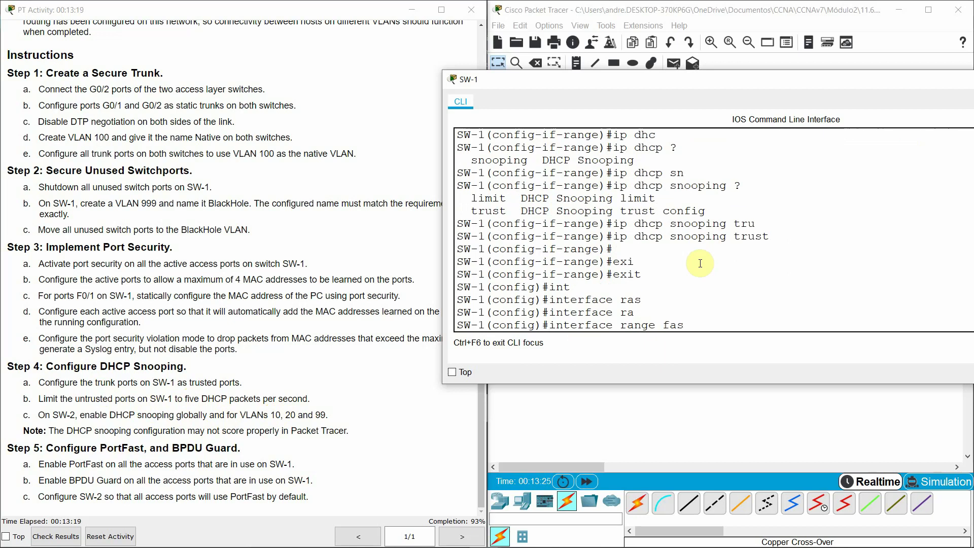
key(Tab)
text(0/1, )
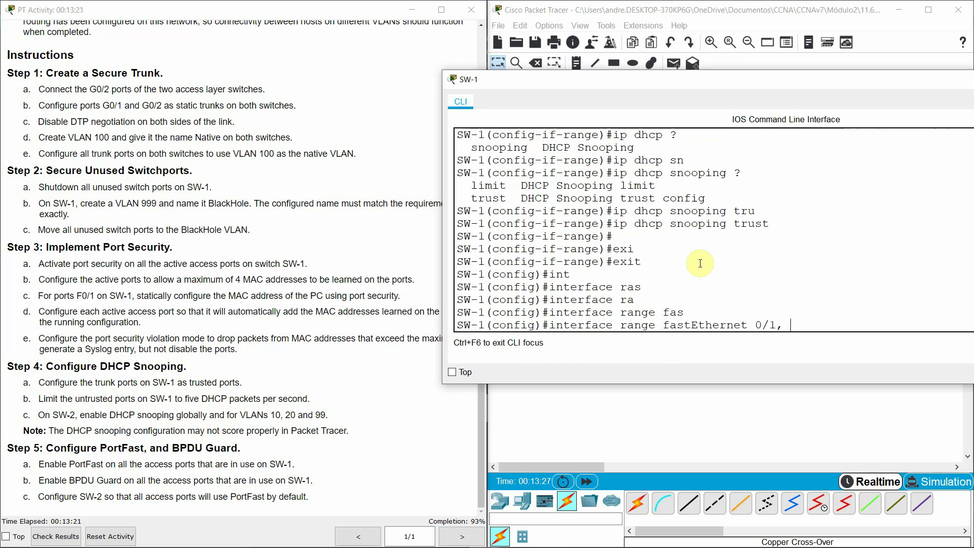
text(fas)
key(Tab)
text(0/2, )
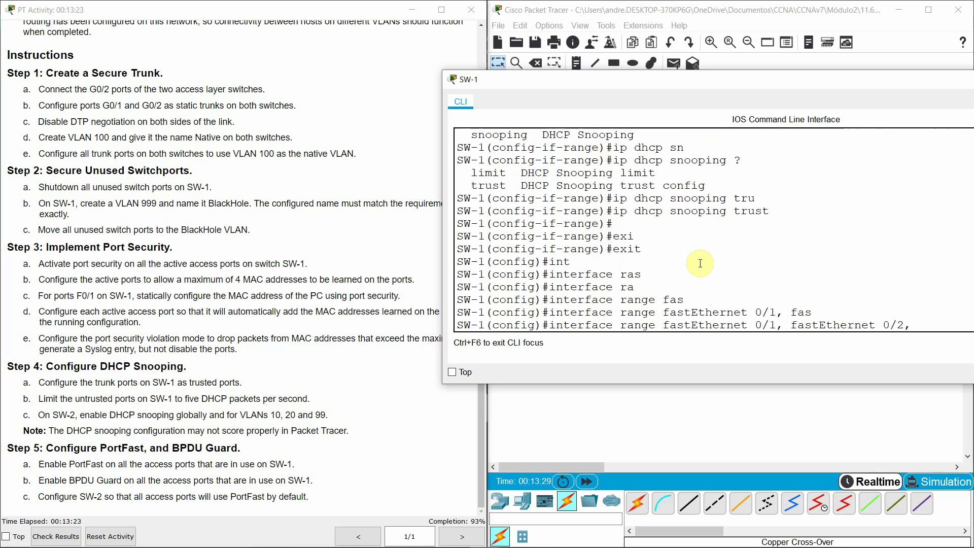
text(fas)
key(Tab)
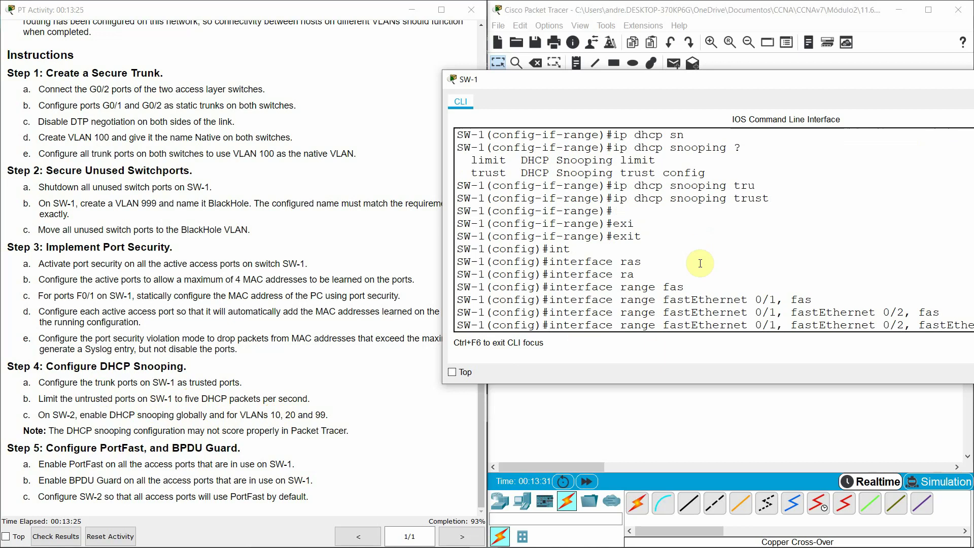
key(Tab)
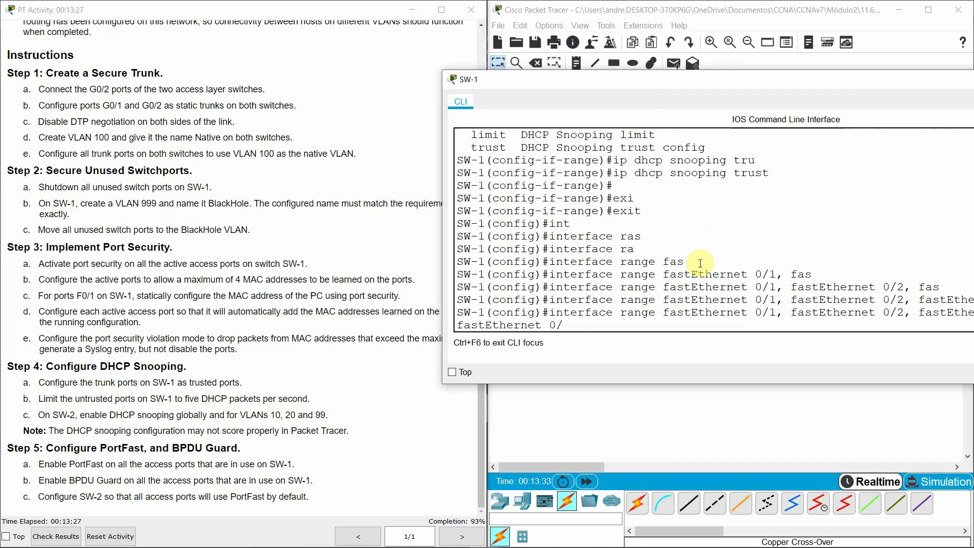
text(24)
drag(862, 79, 752, 60)
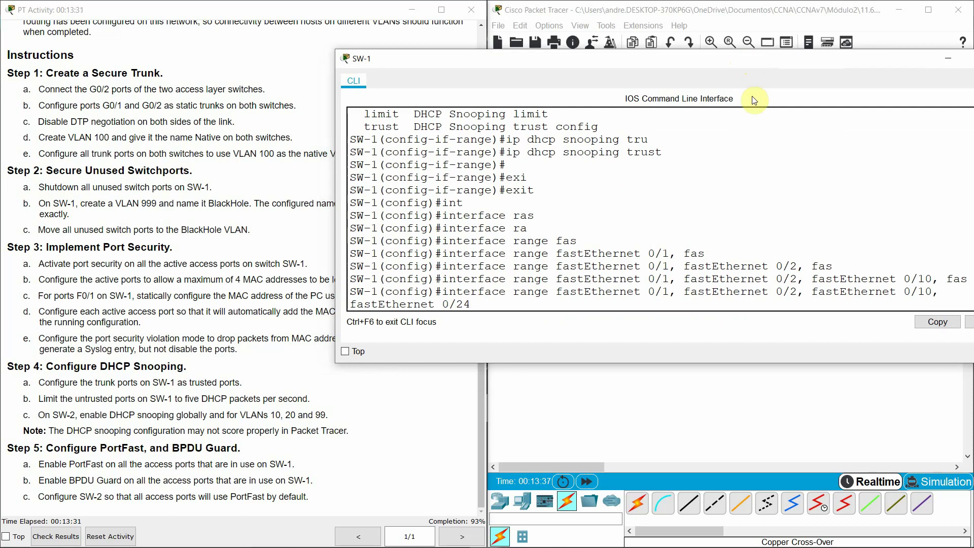
key(Return)
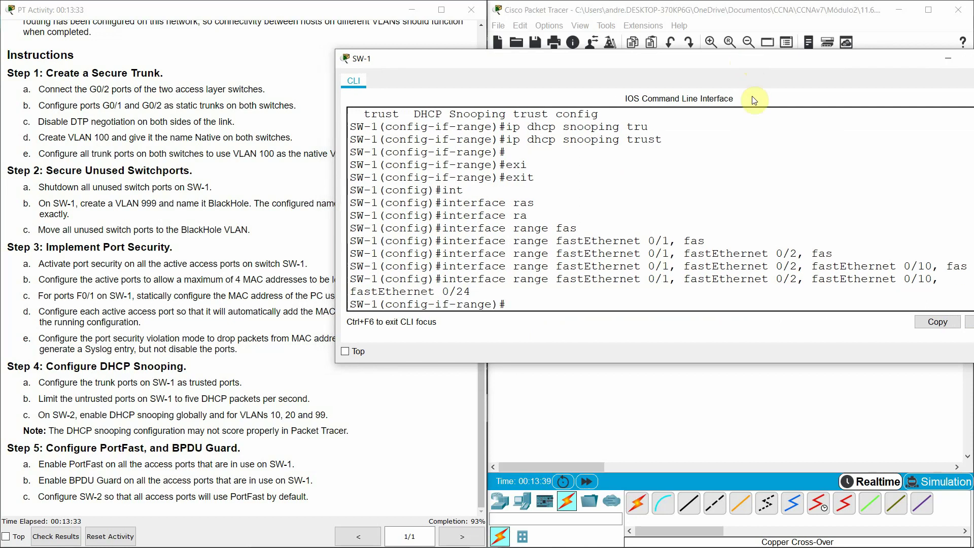
Step: Limit DHCP packets on SW-1's untrusted access ports to five per second with ip dhcp snooping limit rate 5
text(ip dhc)
key(Tab)
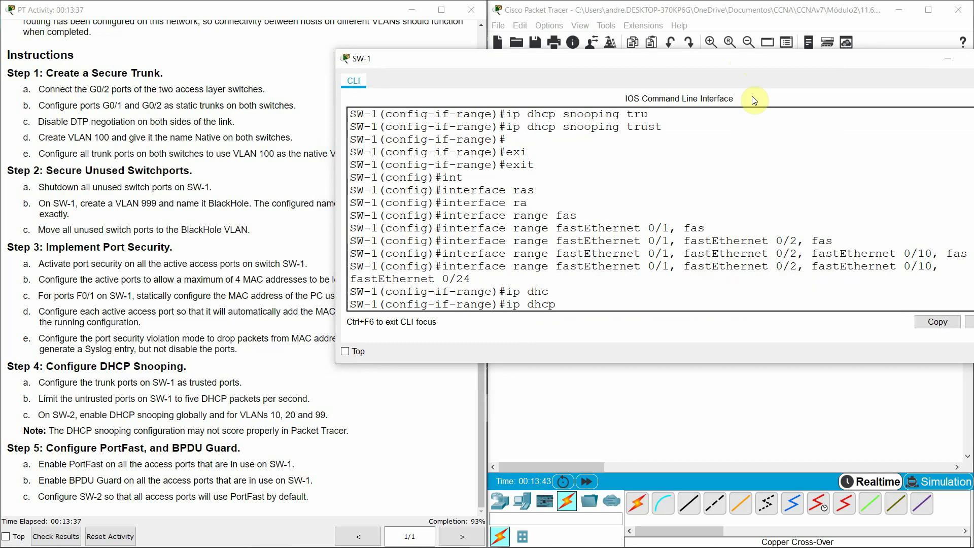
text(sn)
key(Tab)
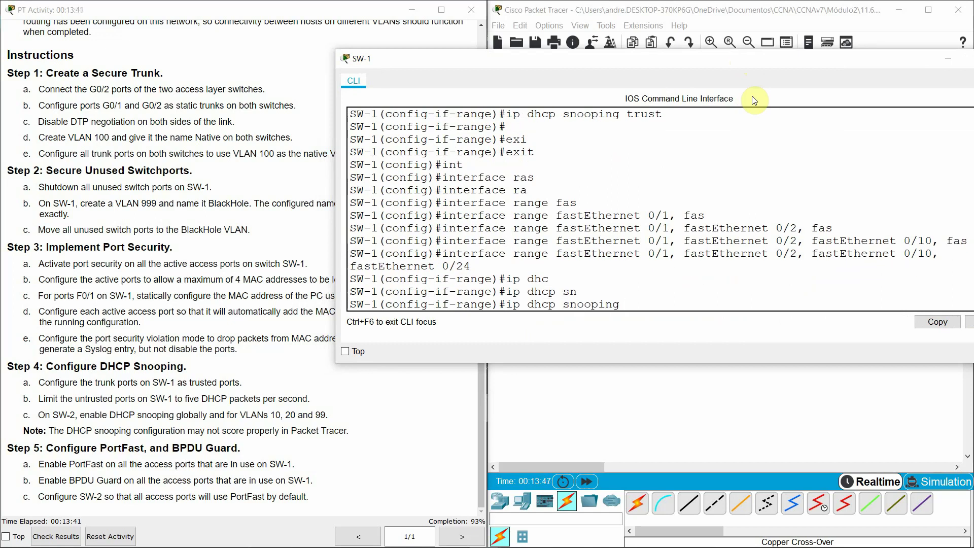
text(li)
key(Tab)
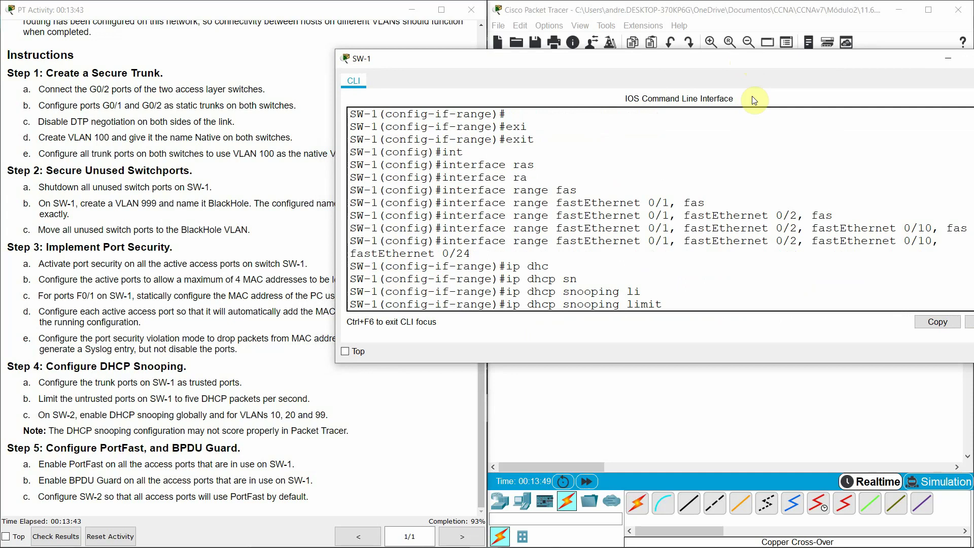
text(?)
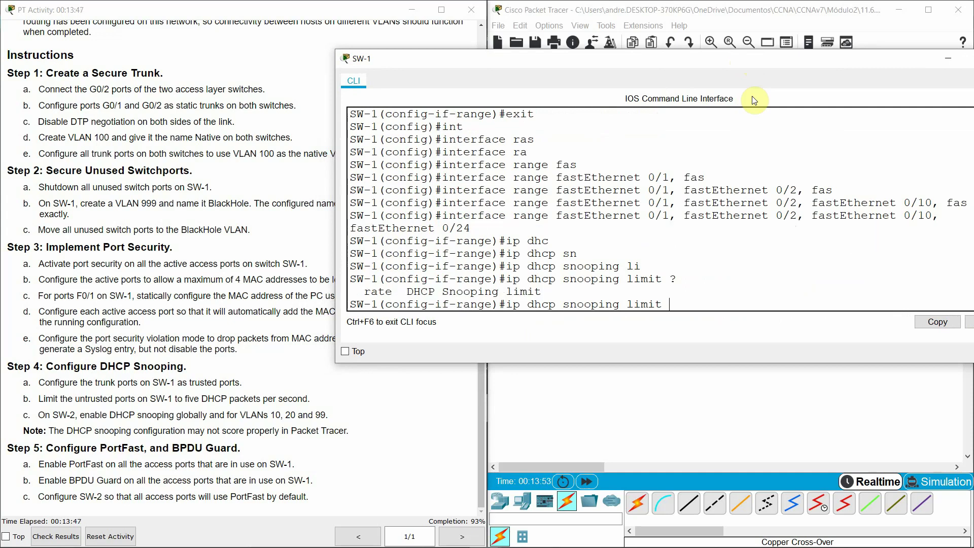
text(ra)
key(Tab)
text(?)
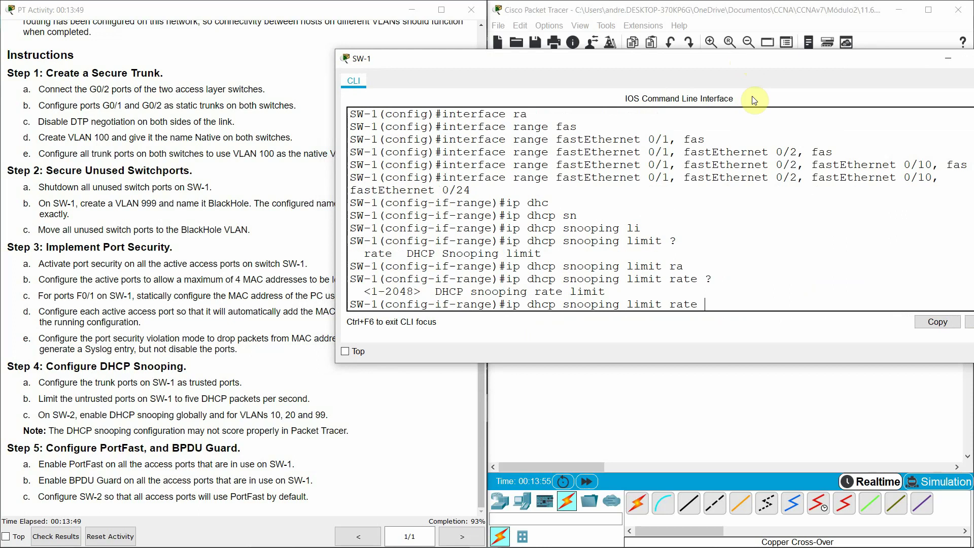
text(5)
key(Return)
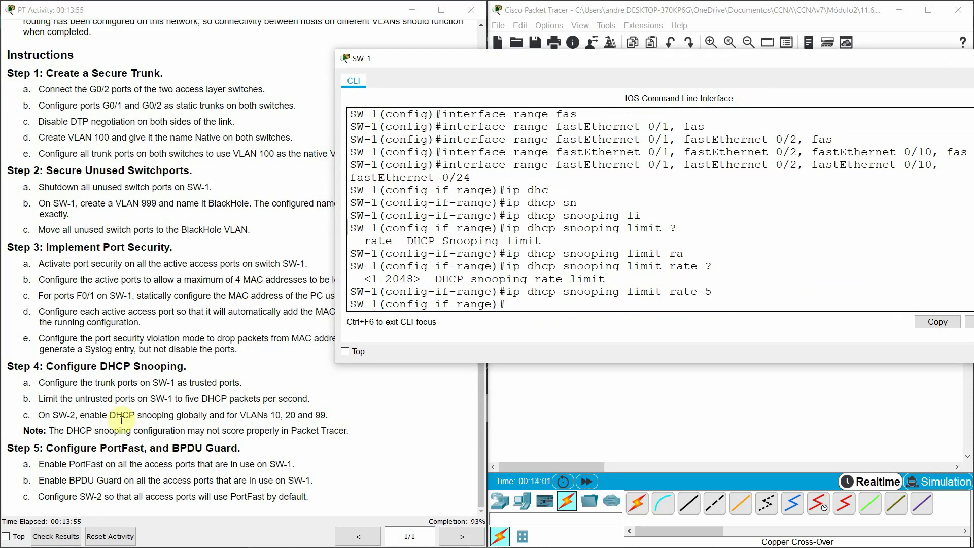
Step: Review the Step 4 instruction for SW-2's DHCP snooping and open the SW-2 command line
drag(40, 417, 319, 417)
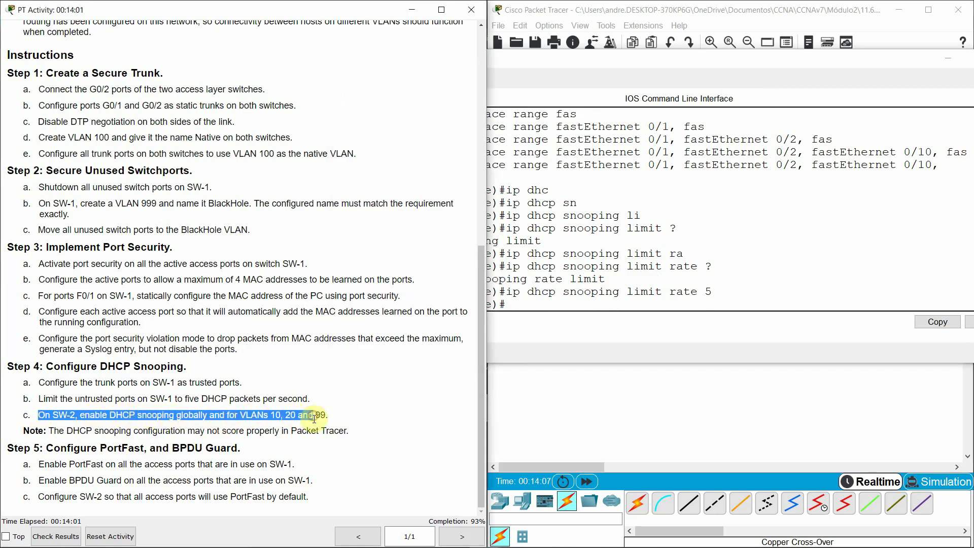
click(313, 418)
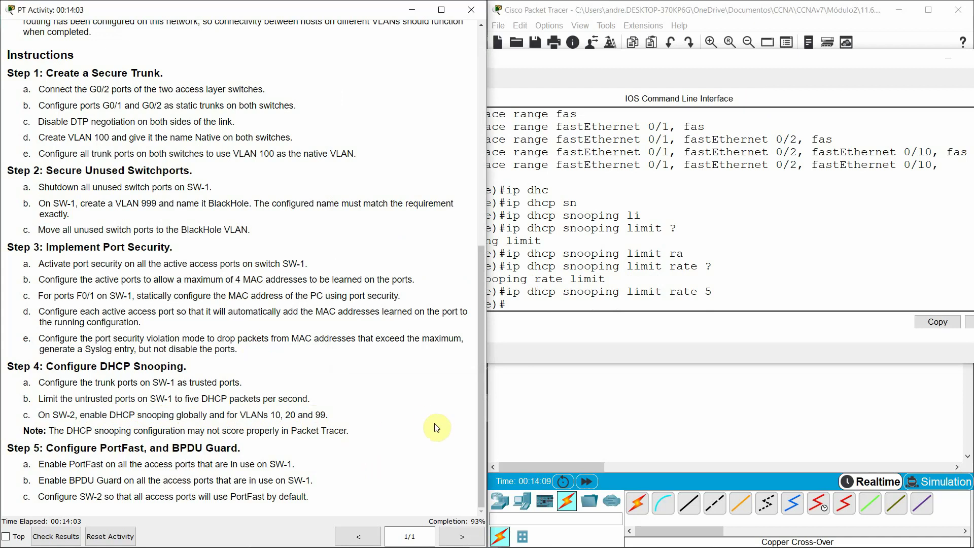
click(694, 418)
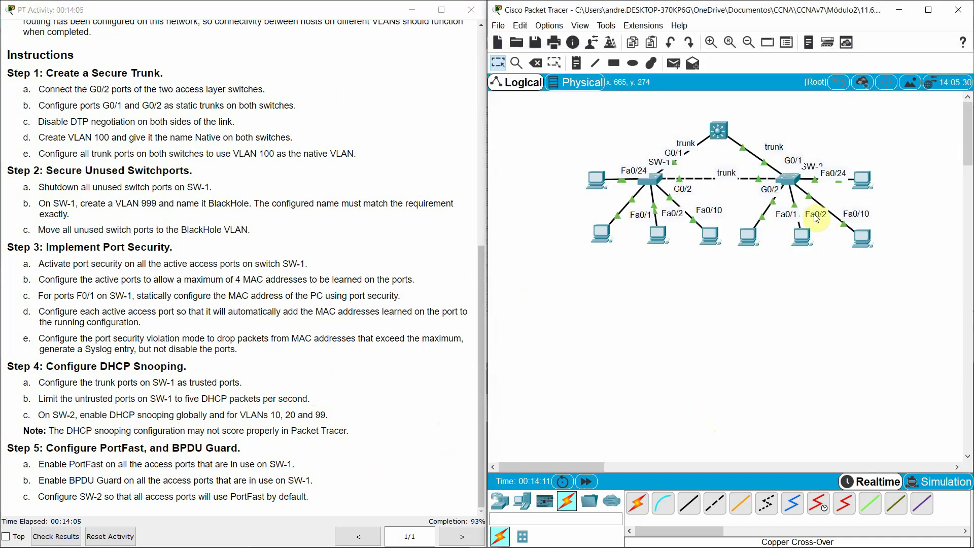
click(798, 187)
click(721, 292)
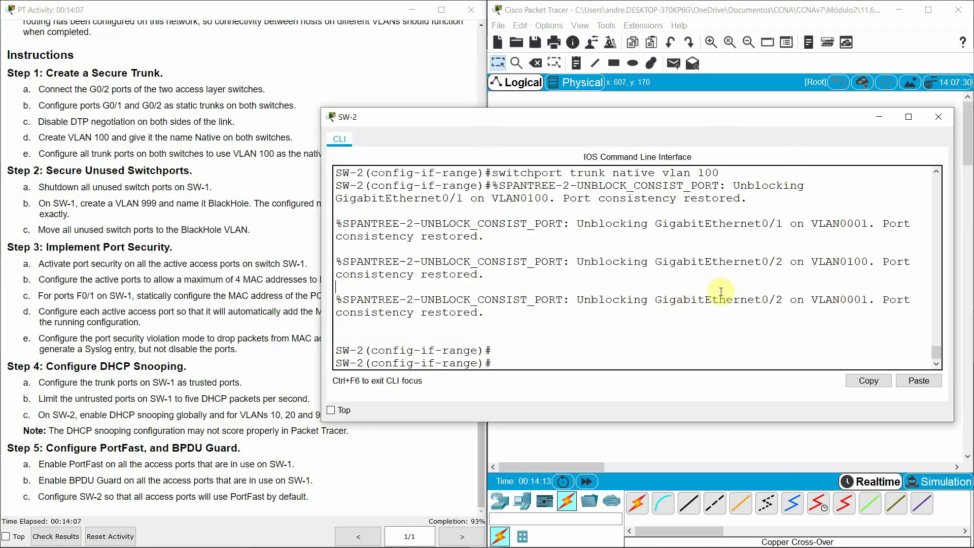
Step: Exit interface range configuration on SW-2 and enable DHCP snooping globally with ip dhcp snooping
key(Return)
text(exi)
key(Tab)
key(Return)
key(Return)
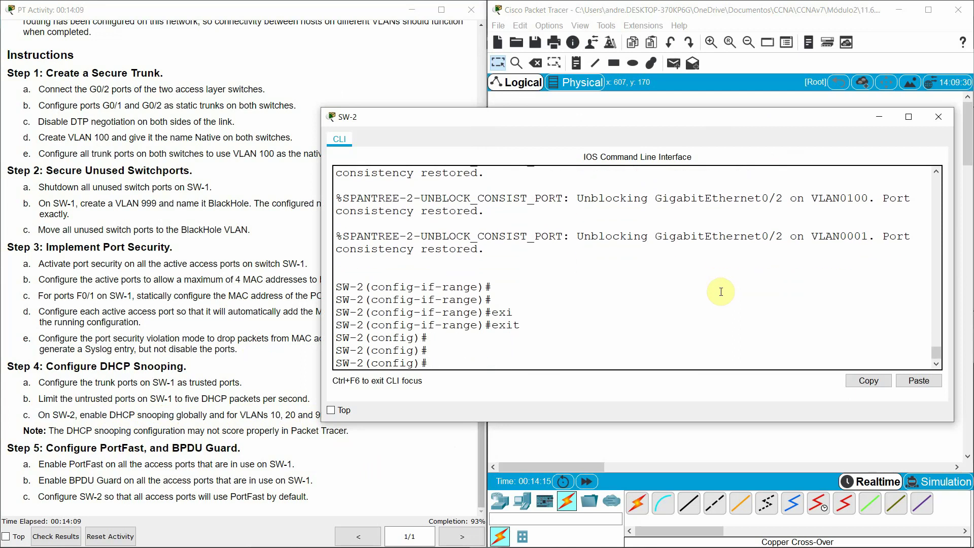
text(ip dhc)
key(Tab)
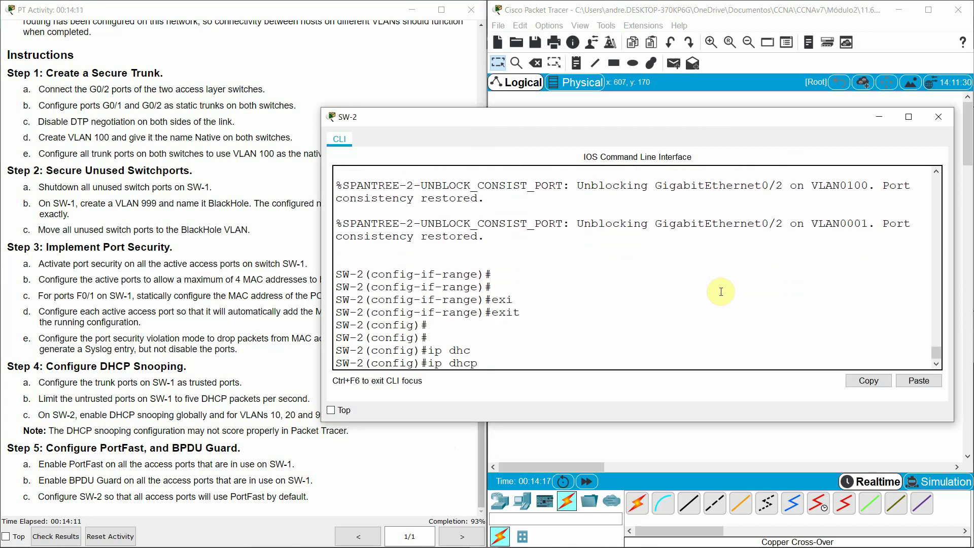
text(sn)
key(Tab)
key(Return)
key(Return)
key(Return)
Step: Enable DHCP snooping on SW-2 for VLANs 10, 20 and 99 with ip dhcp snooping vlan 10,20,99
text(ip)
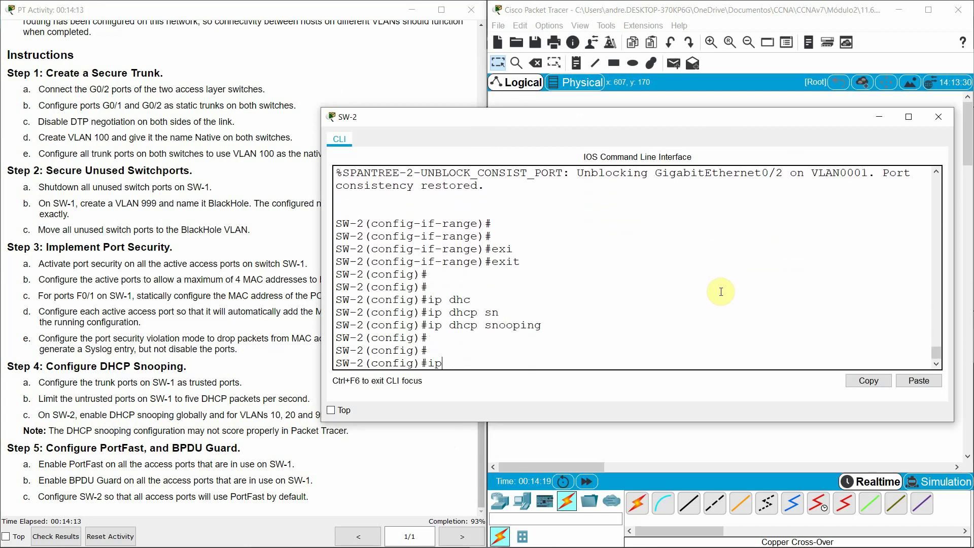
text( dhc)
key(Tab)
text(sn)
key(Tab)
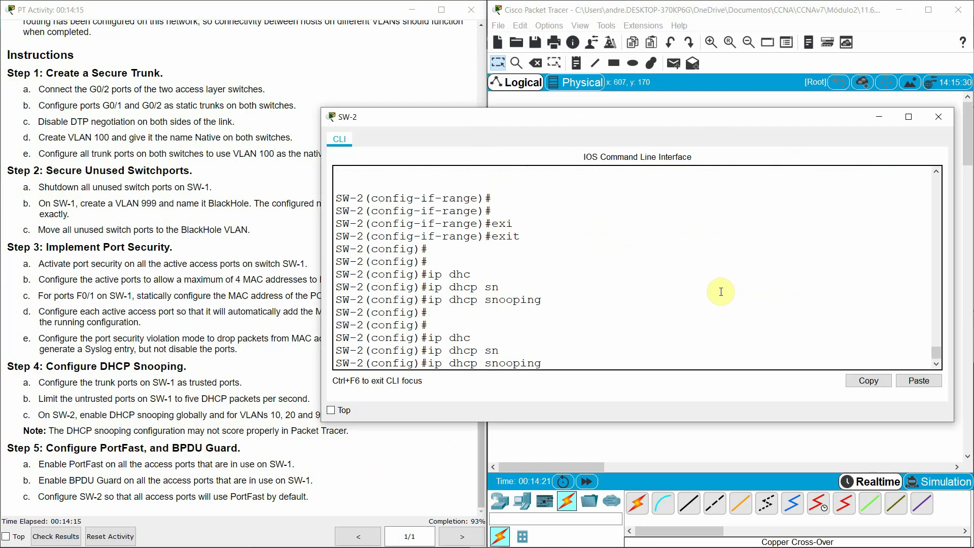
text(vla)
key(Tab)
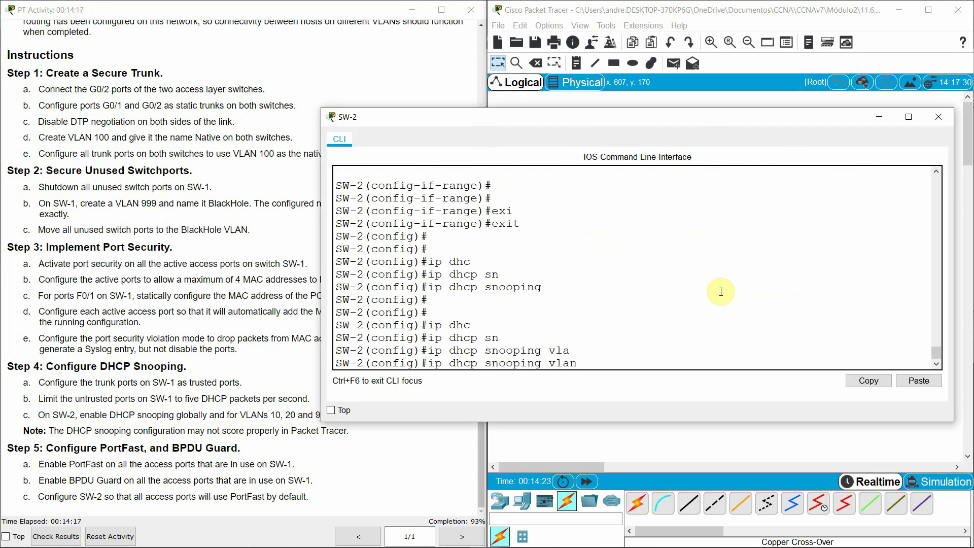
text(10,20,99)
key(Return)
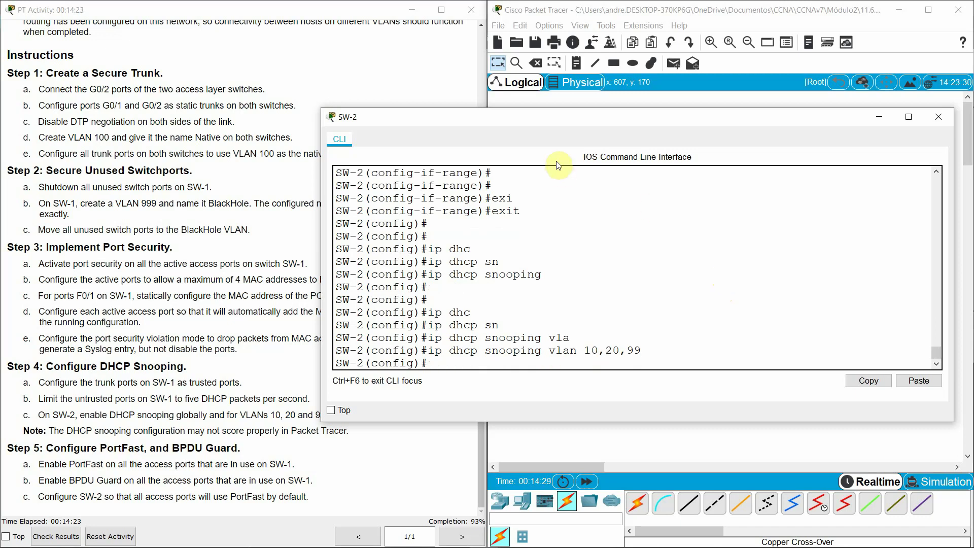
Step: Uncover the activity instructions and review the Step 5 tasks for PortFast and BPDU Guard
drag(532, 117, 615, 74)
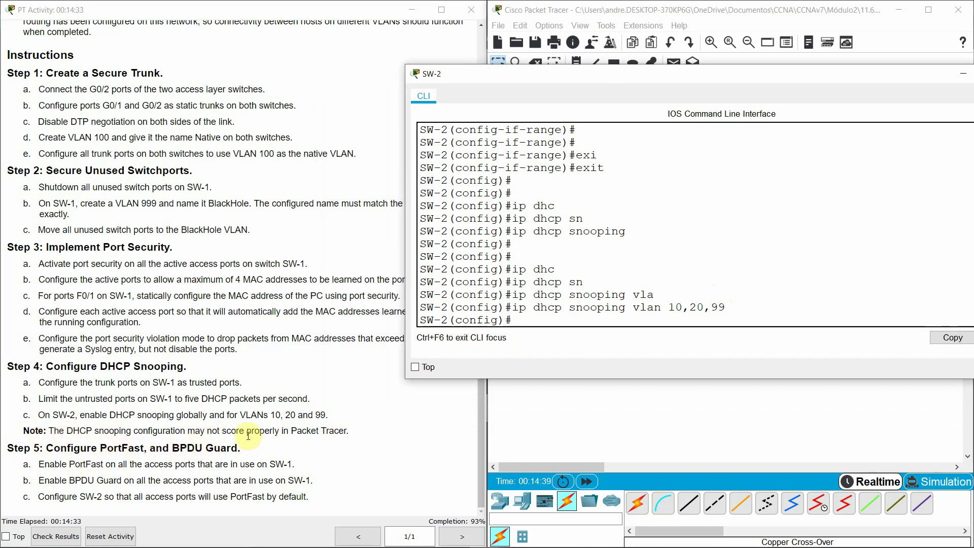
click(615, 447)
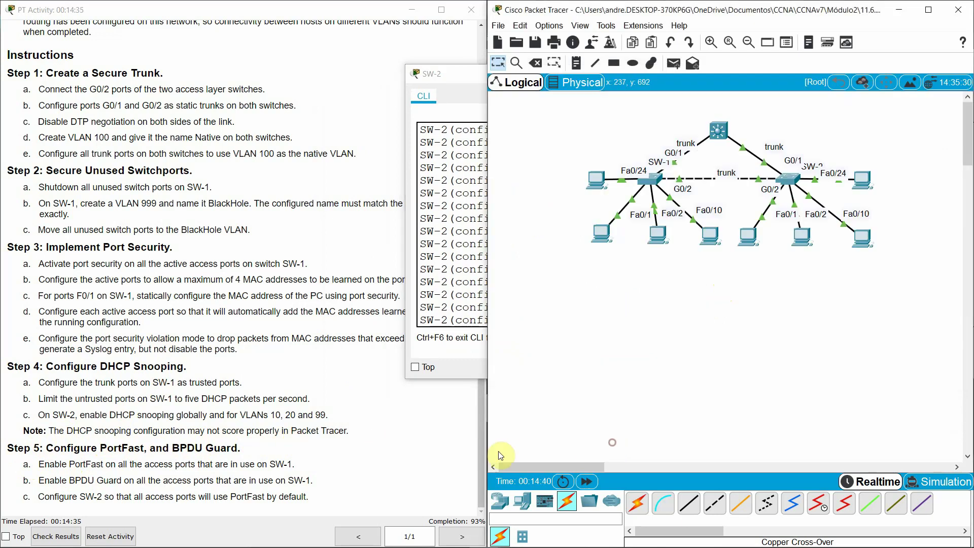
click(428, 458)
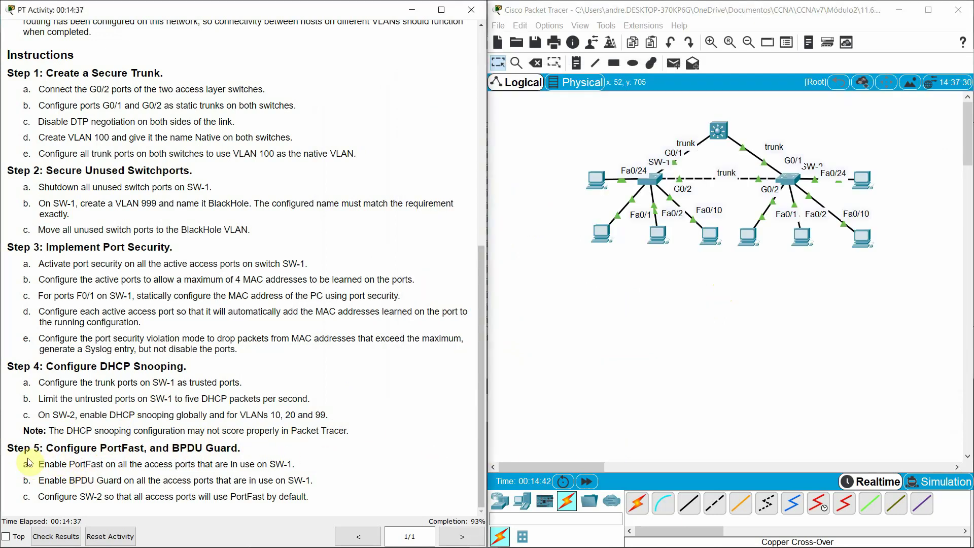
drag(46, 448, 249, 453)
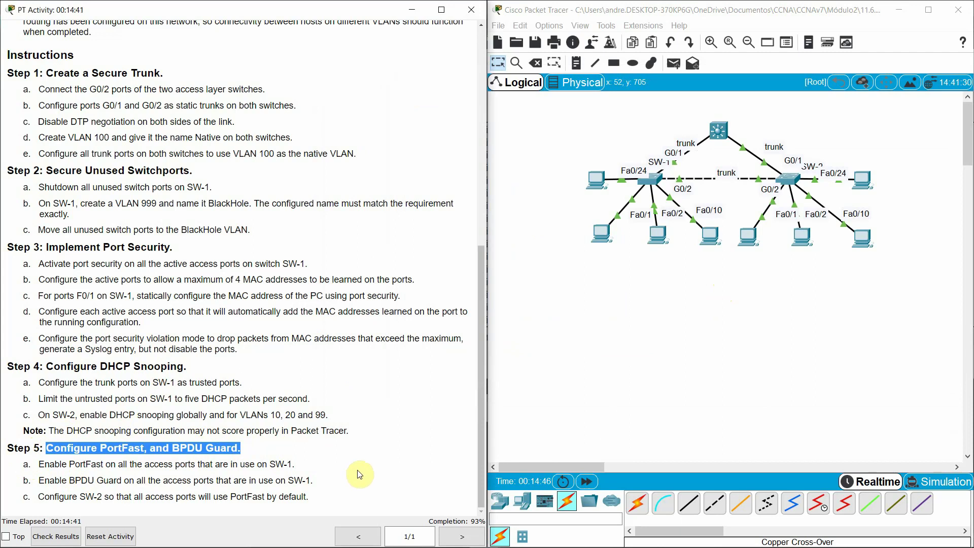
click(80, 469)
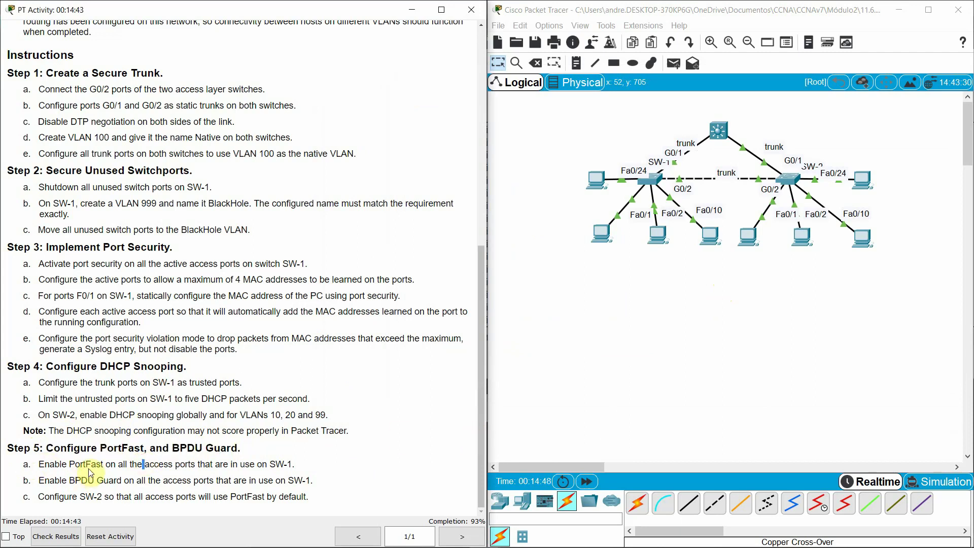
click(87, 466)
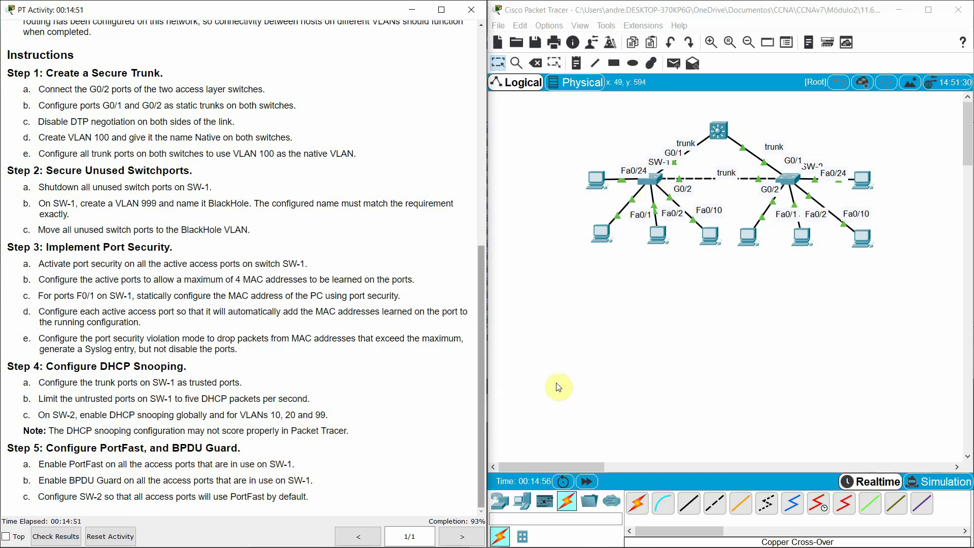
Step: Open SW-1's command line and exit interface range configuration to global configuration mode
click(656, 187)
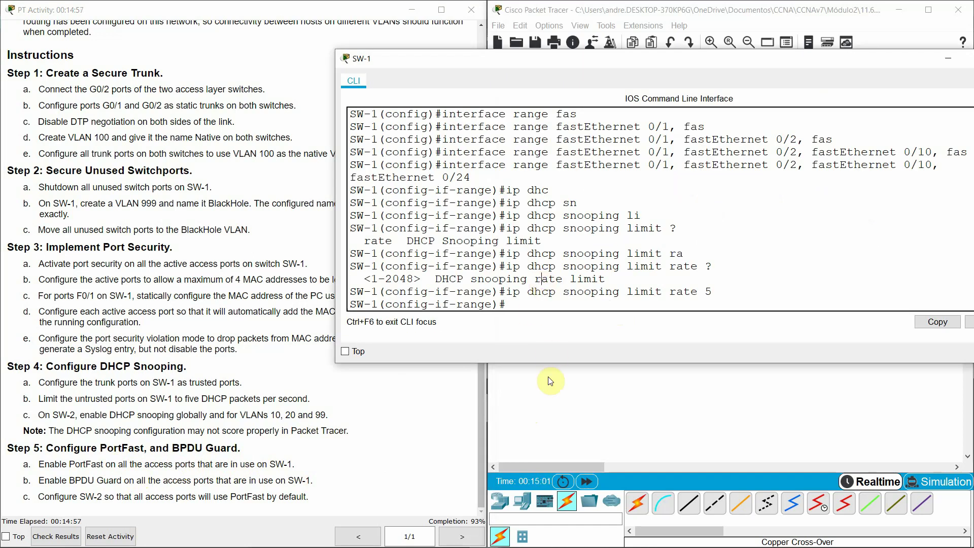
key(Return)
key(Return)
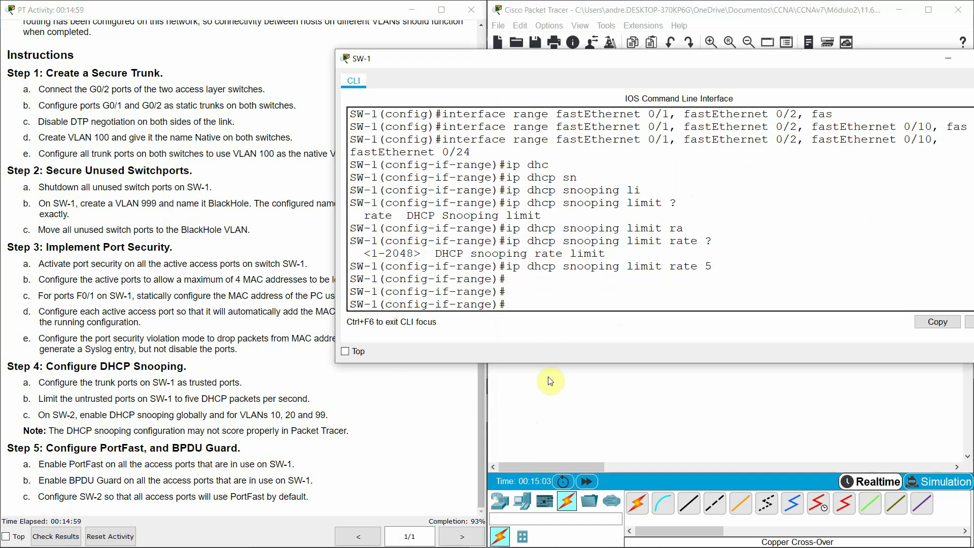
drag(561, 98, 574, 88)
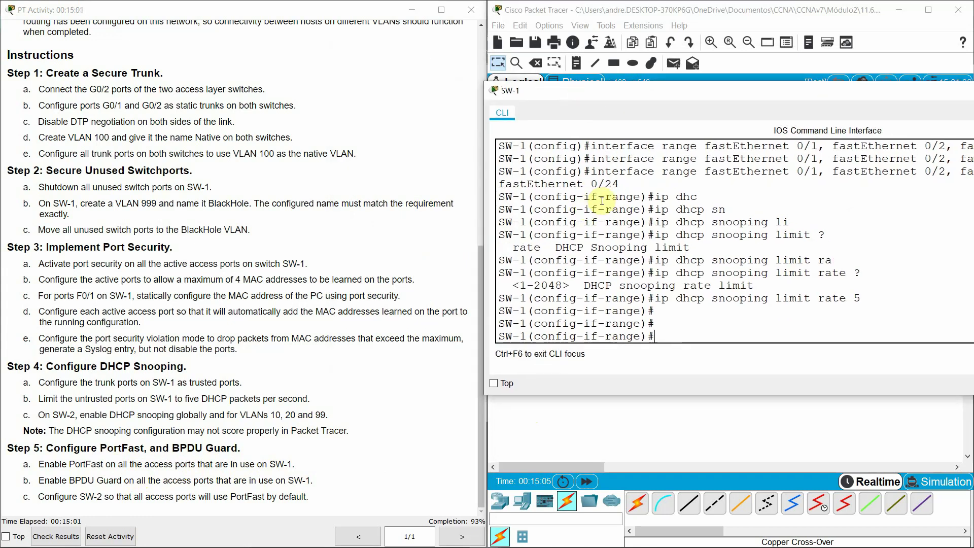
text(exi)
key(Tab)
key(Return)
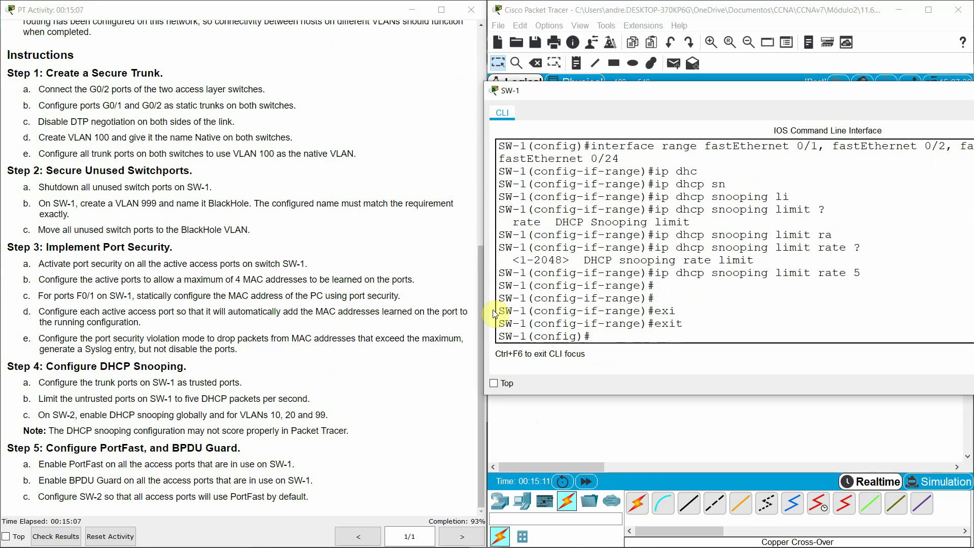
key(Return)
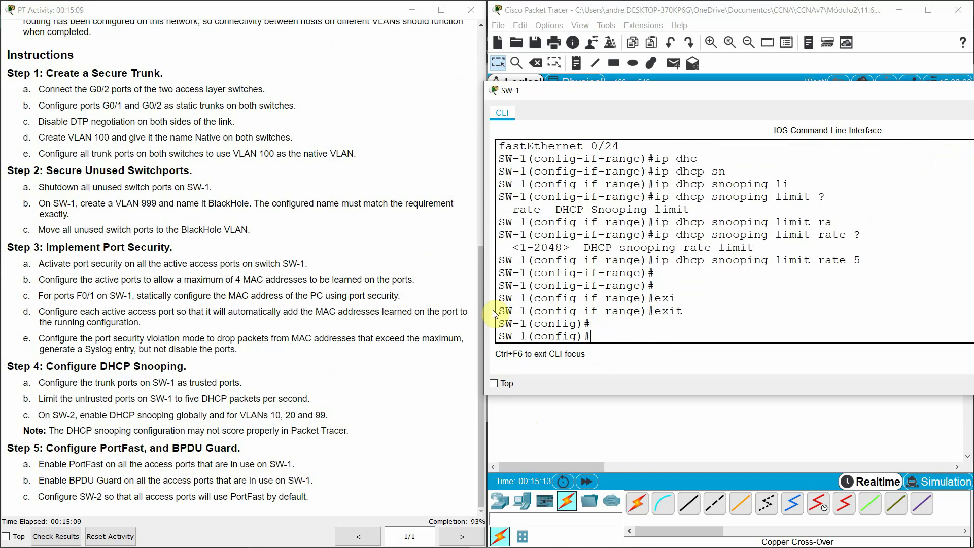
Step: Enter interface range configuration on SW-1 for the in-use access ports fastEthernet 0/1, 0/2, 0/10 and 0/24
text(in)
key(Tab)
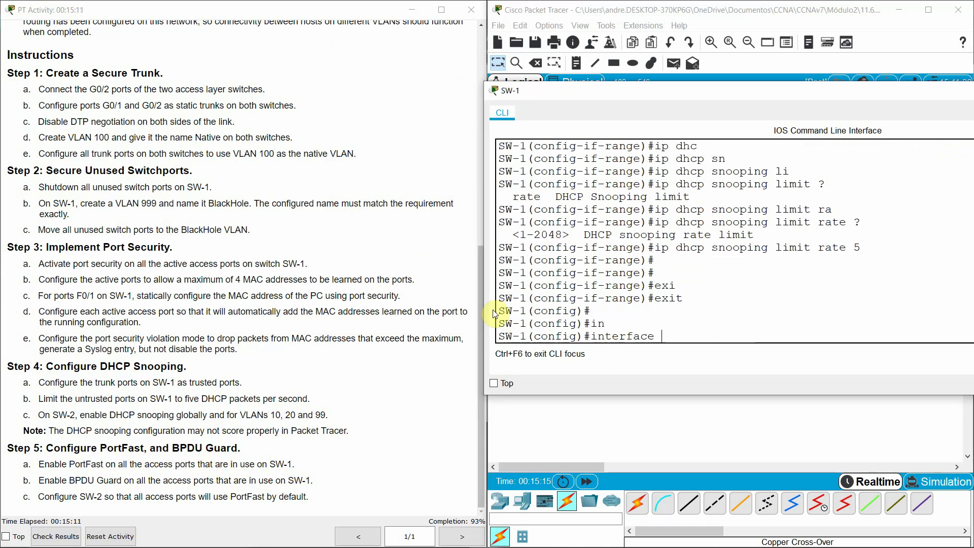
text(ra)
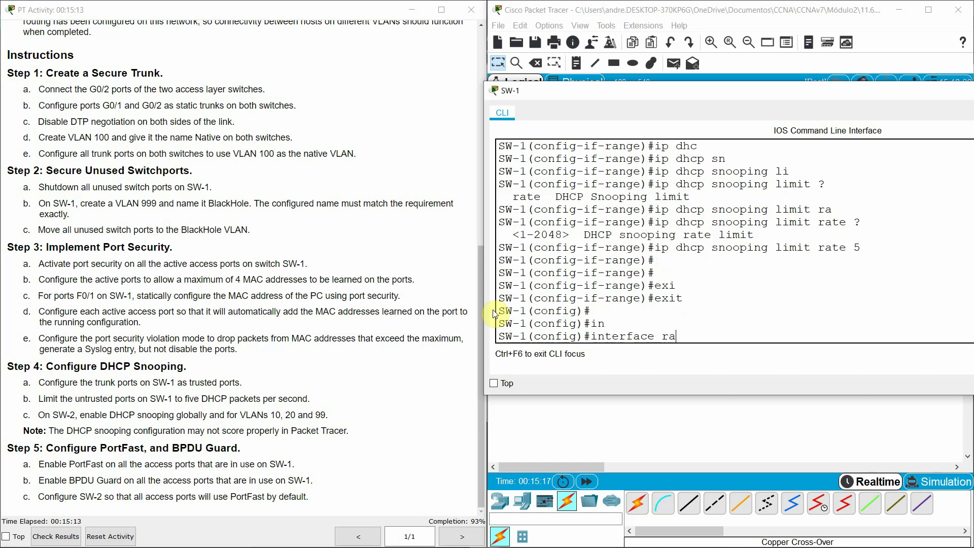
text(sn)
key(Tab)
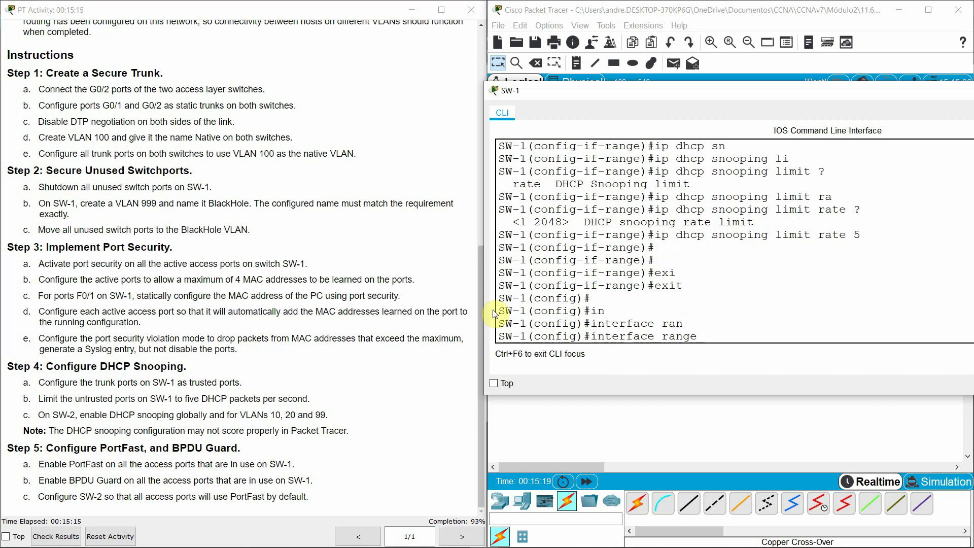
text(fas)
key(Tab)
text(0/1)
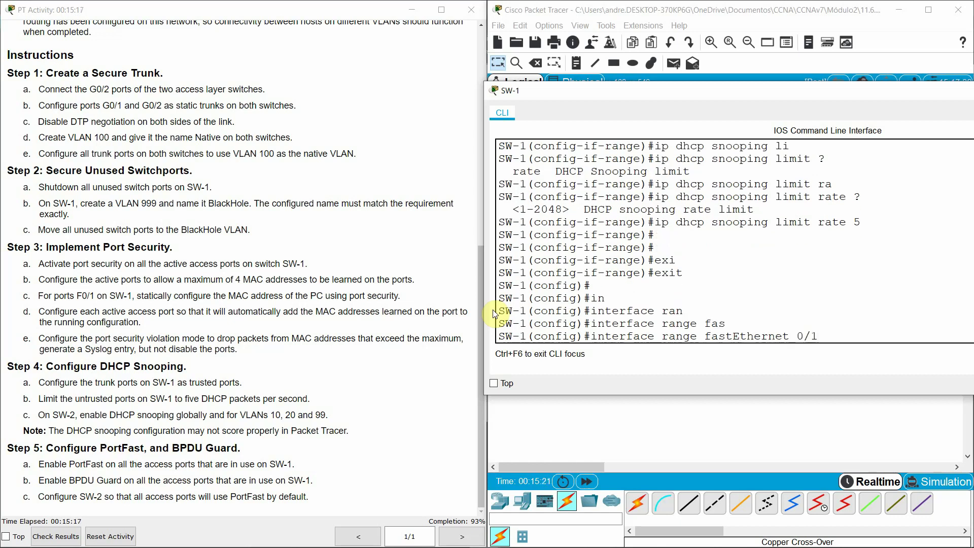
text(, fas)
key(Tab)
text(0)
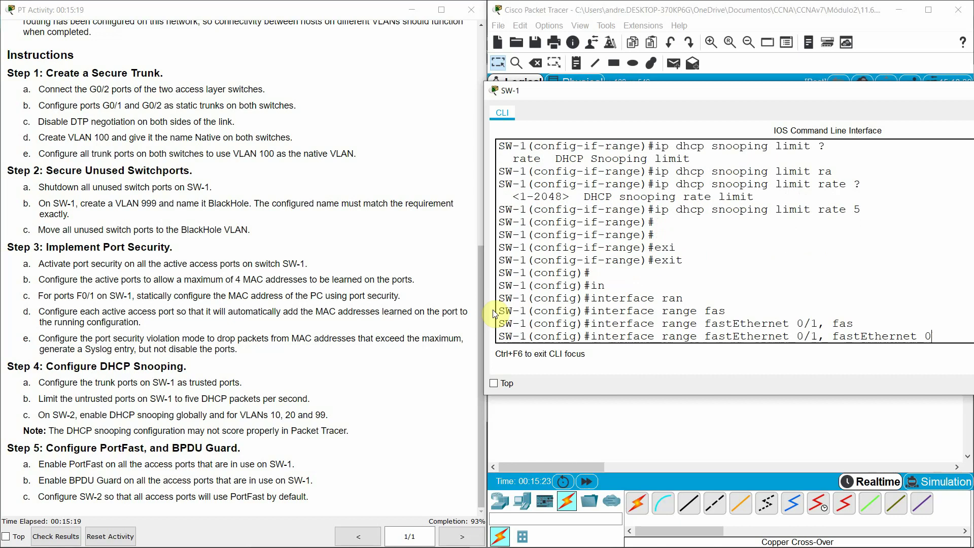
text(/2, fas)
key(Tab)
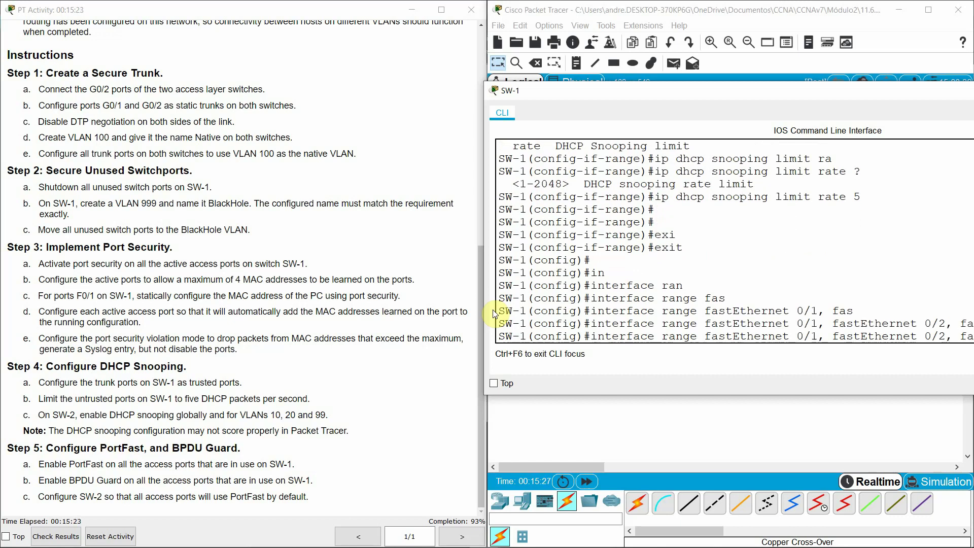
text(0/24)
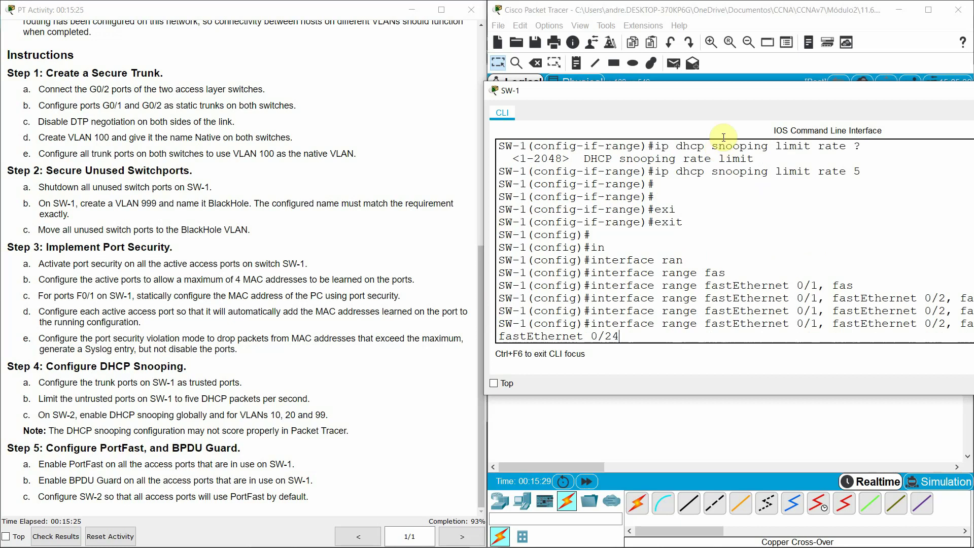
drag(732, 95, 663, 82)
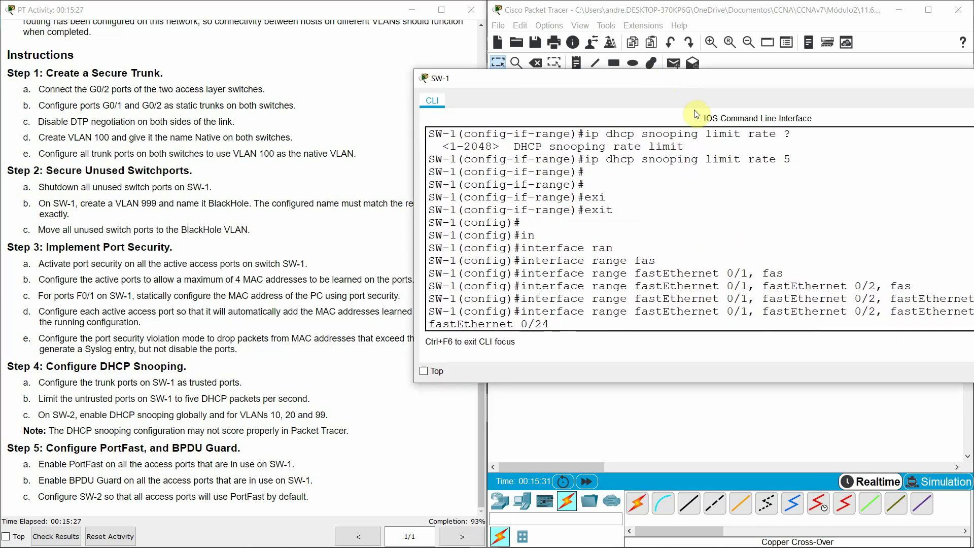
key(Return)
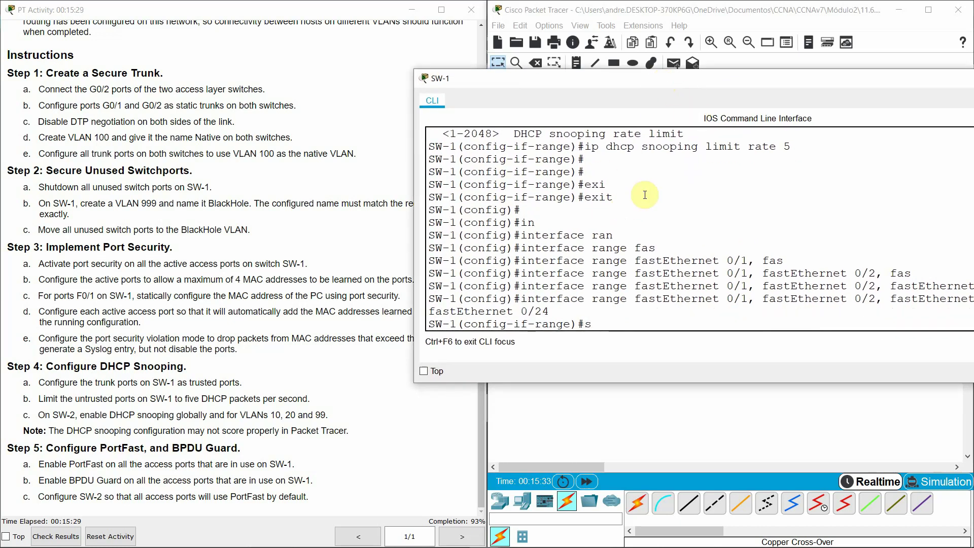
Step: Enable PortFast on SW-1's selected access ports with spanning-tree portfast, checking the command's available options first
text(span)
key(Tab)
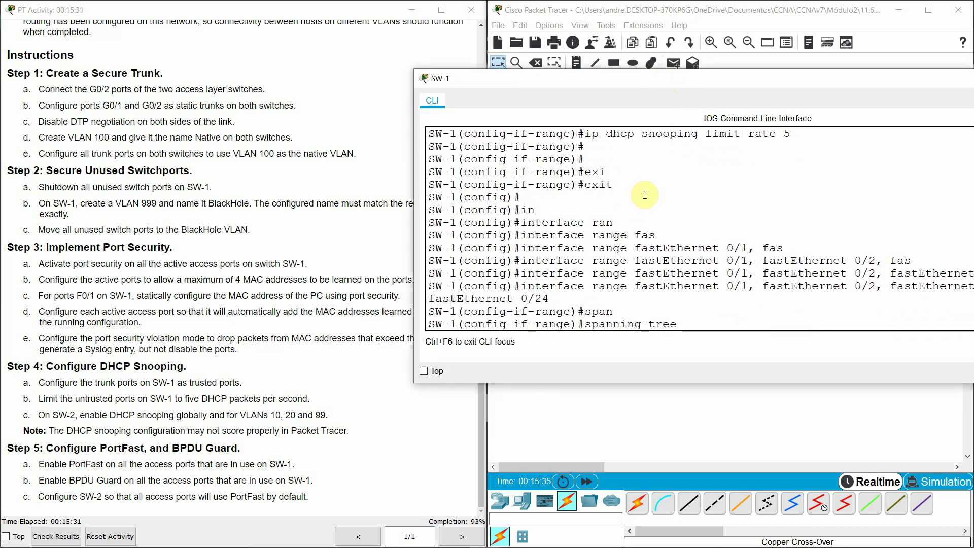
text(por)
key(Tab)
text(?)
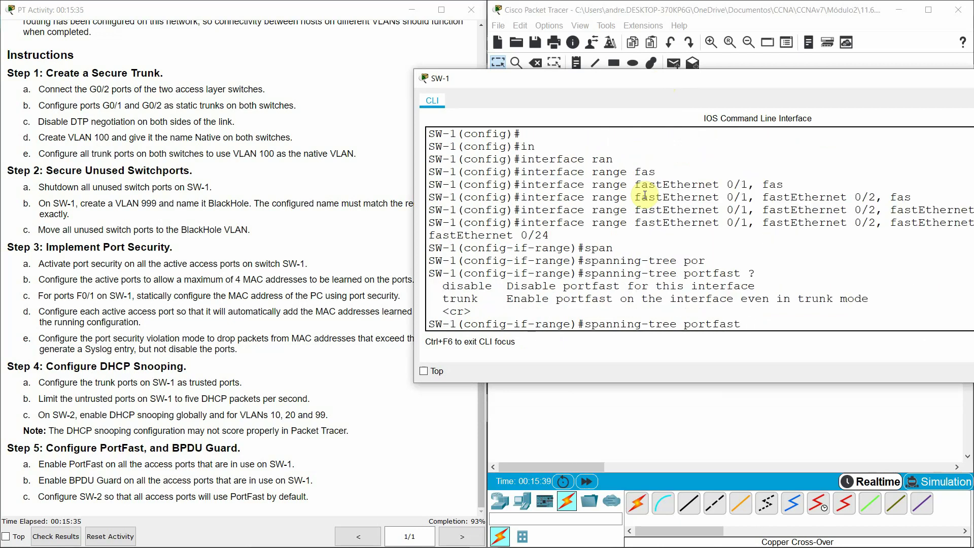
key(Return)
key(Return)
key(Return)
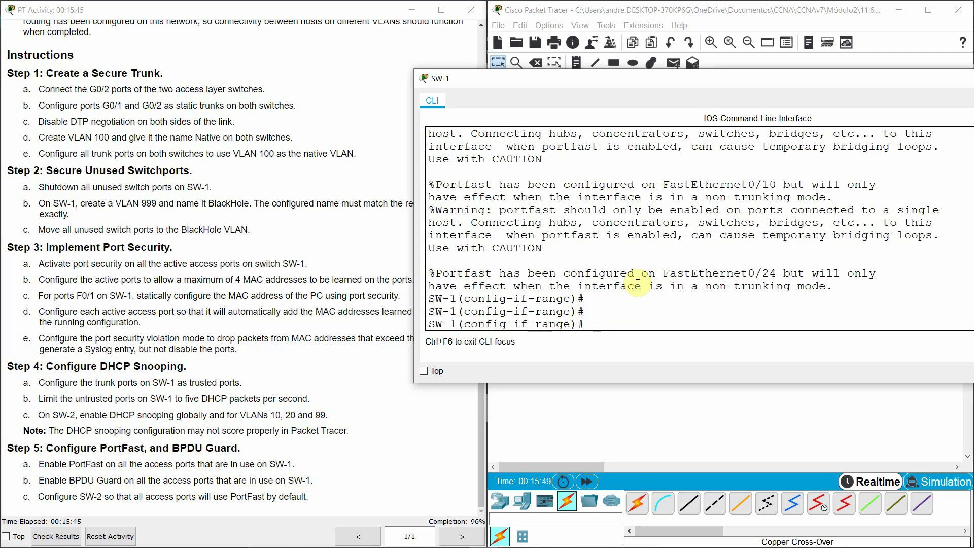
Step: Enable BPDU Guard on SW-1's selected access ports with spanning-tree bpduguard enable
text(spa)
key(Tab)
text(p)
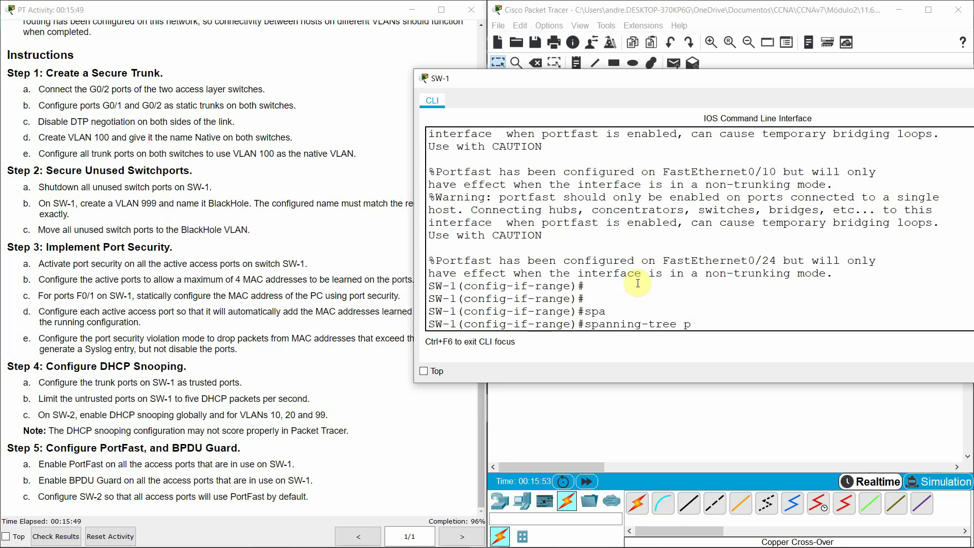
key(BackSpace)
text(bpdu)
key(Tab)
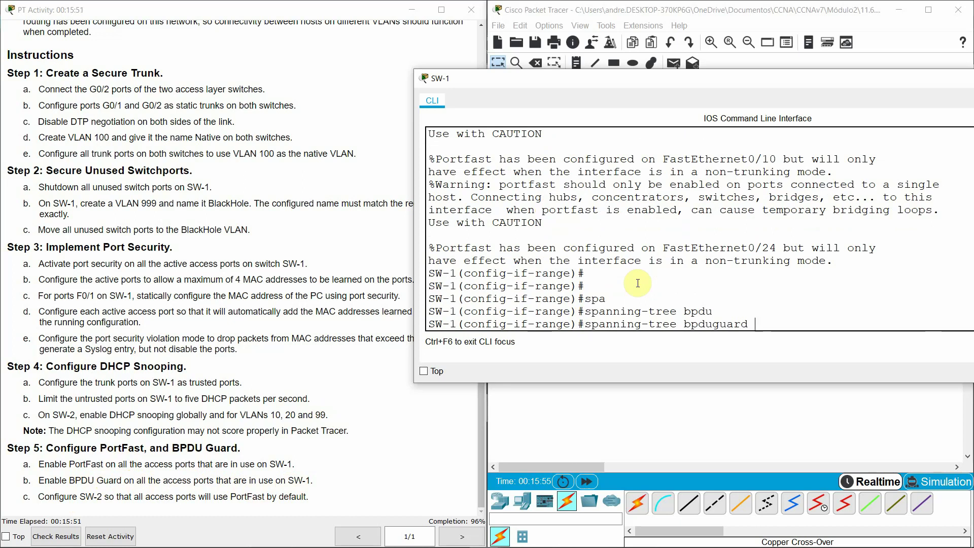
text(?)
text(en)
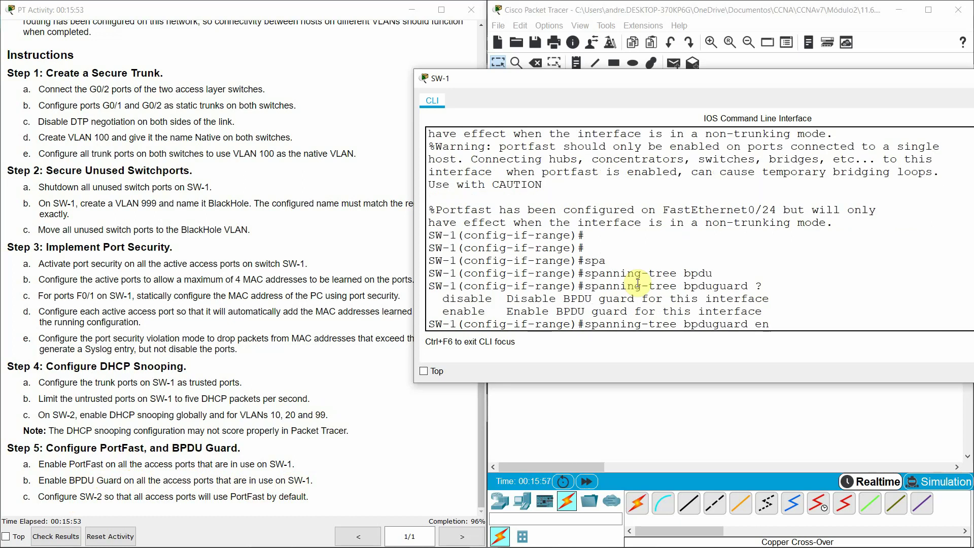
key(Tab)
key(Return)
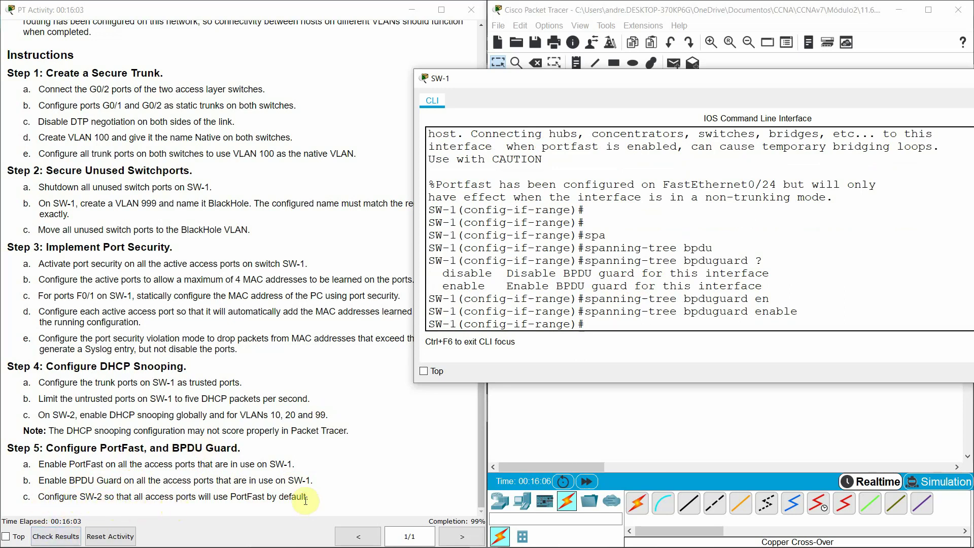
Step: Open SW-2's command line from the topology at the global configuration prompt
click(662, 435)
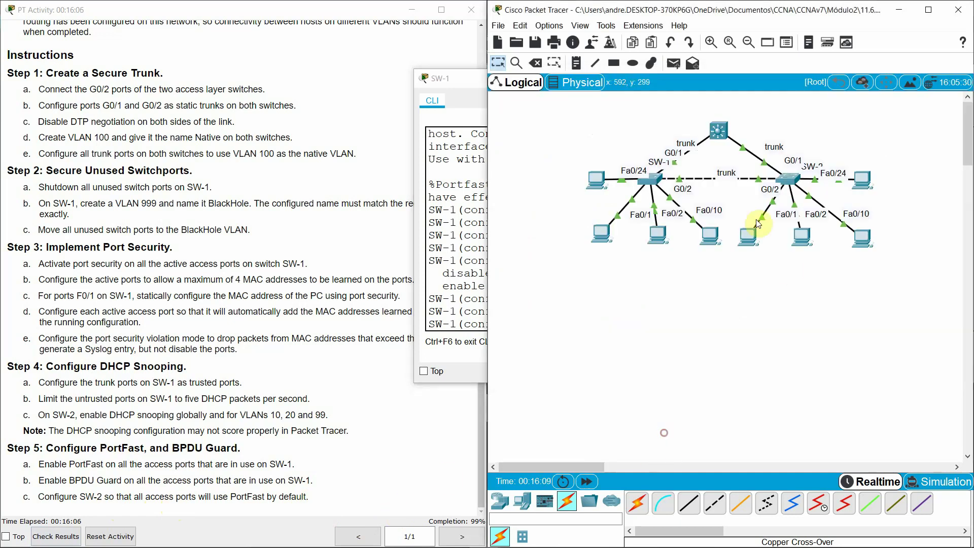
click(790, 177)
key(Return)
key(Return)
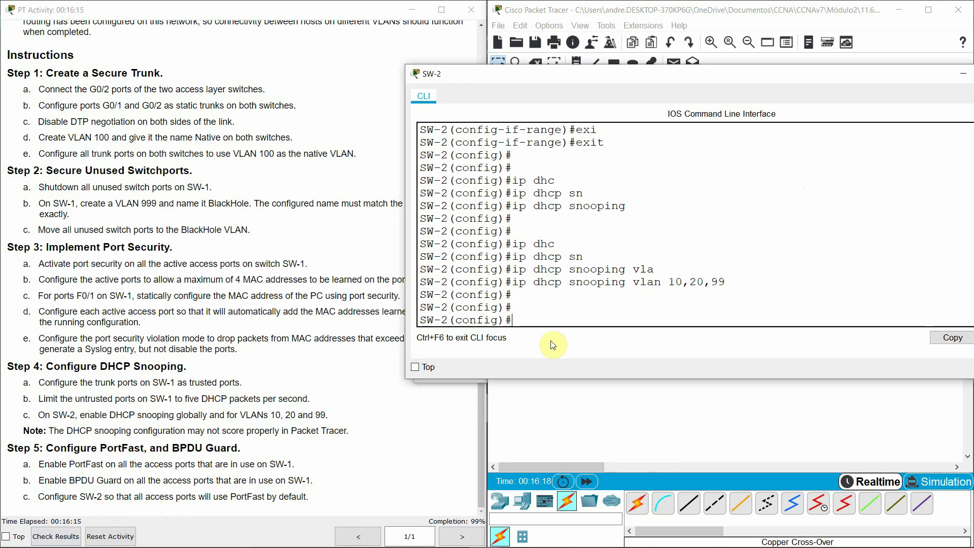
text(ip)
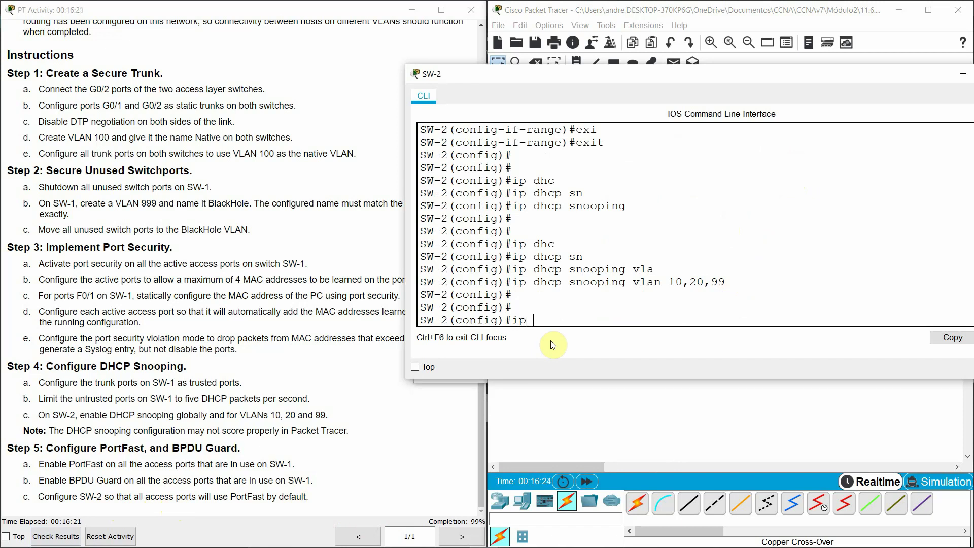
text(pann)
key(Tab)
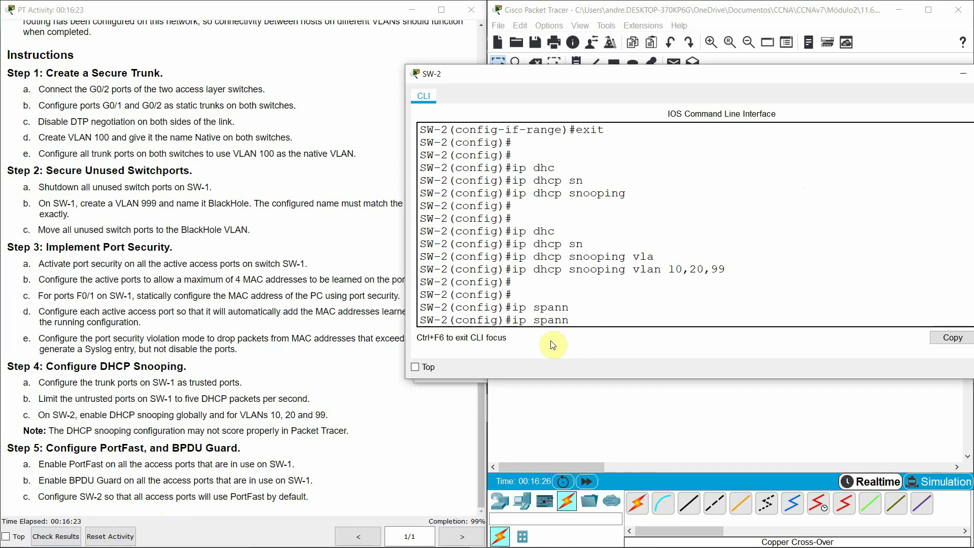
text(in)
key(Tab)
key(BackSpace)
key(BackSpace)
key(BackSpace)
key(BackSpace)
key(BackSpace)
key(BackSpace)
key(BackSpace)
key(BackSpace)
key(BackSpace)
key(BackSpace)
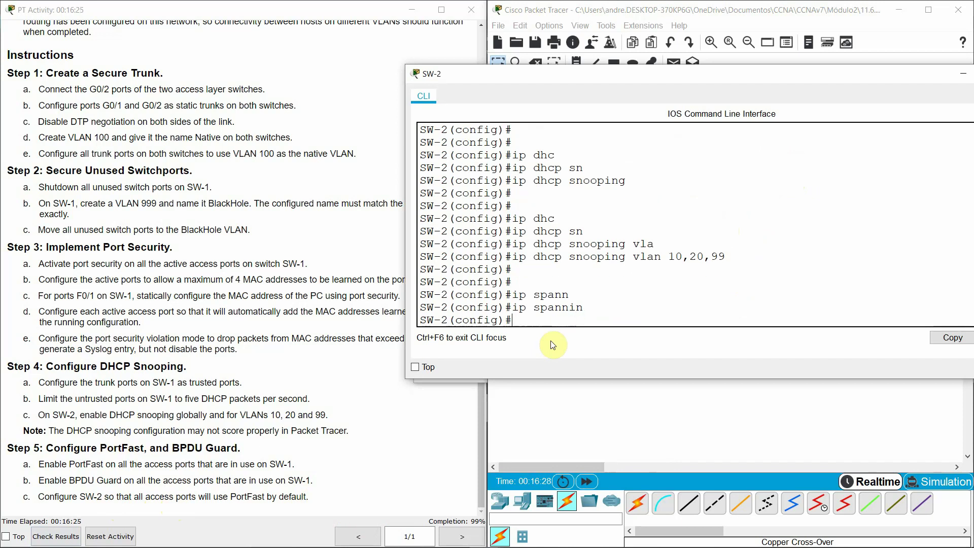
Step: Enable PortFast by default on all SW-2 access ports with spanning-tree portfast default, checking the command's options first, and return to the activity instructions
text(spanning)
key(Tab)
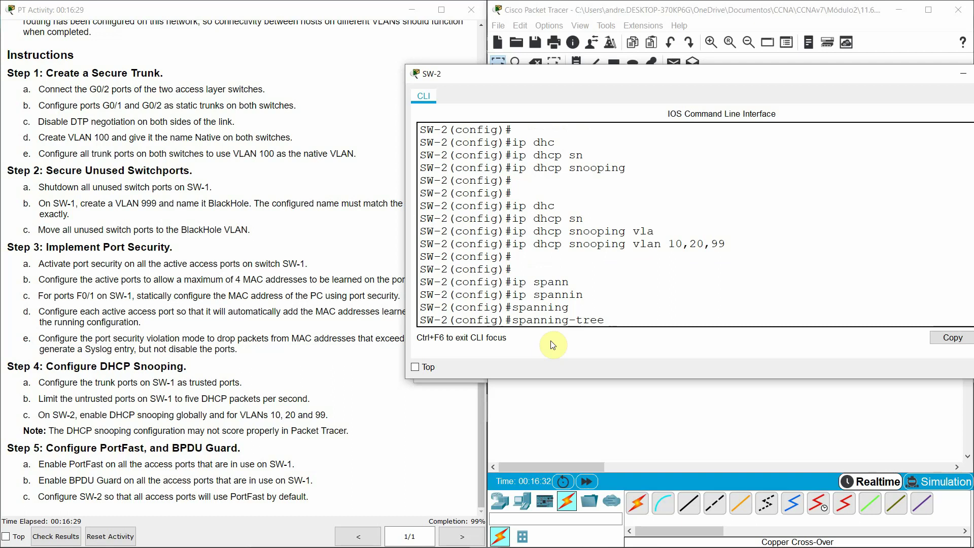
text(por)
key(Tab)
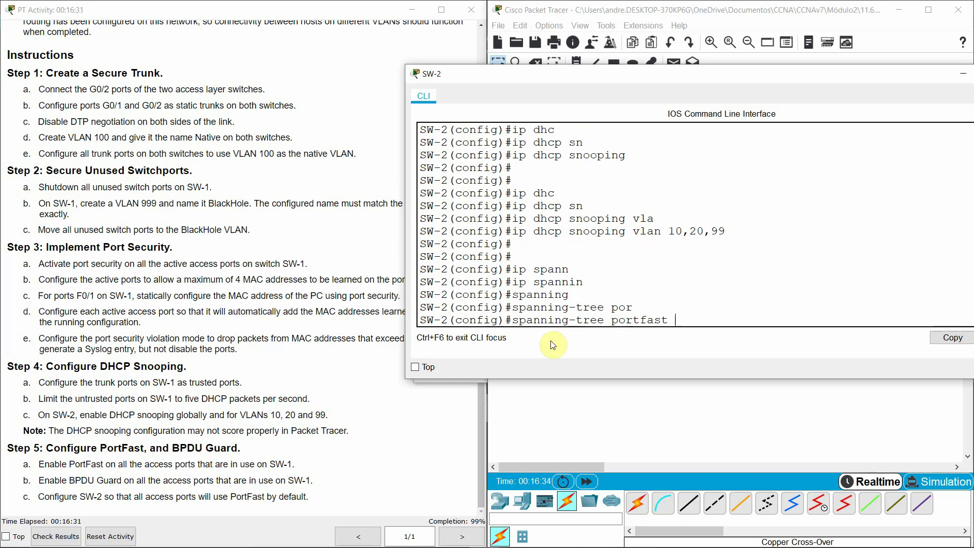
text(?de)
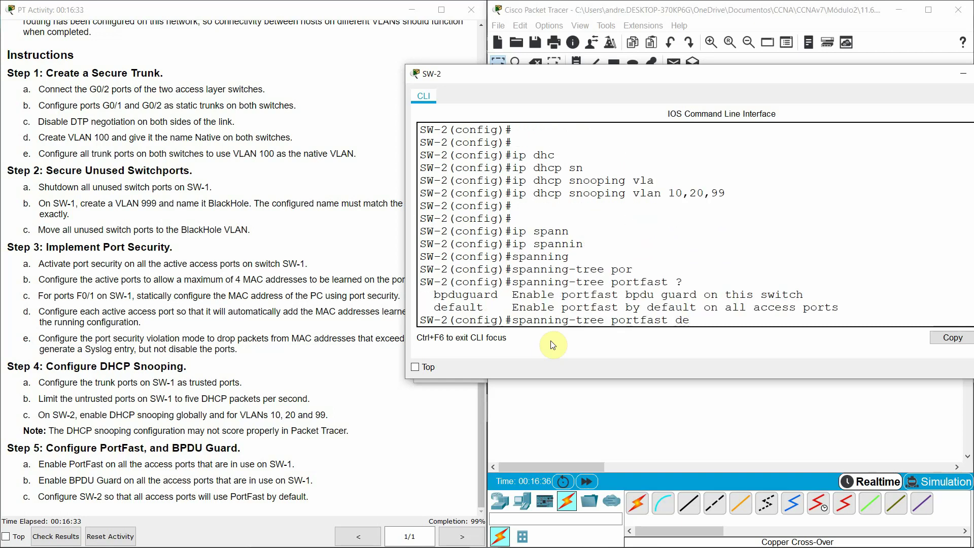
text(f)
key(Tab)
key(Return)
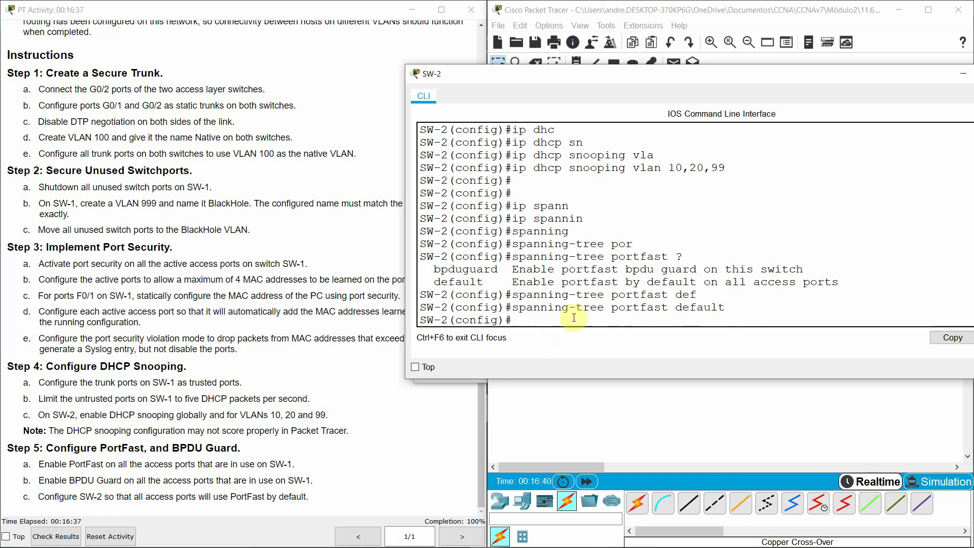
click(667, 427)
click(264, 371)
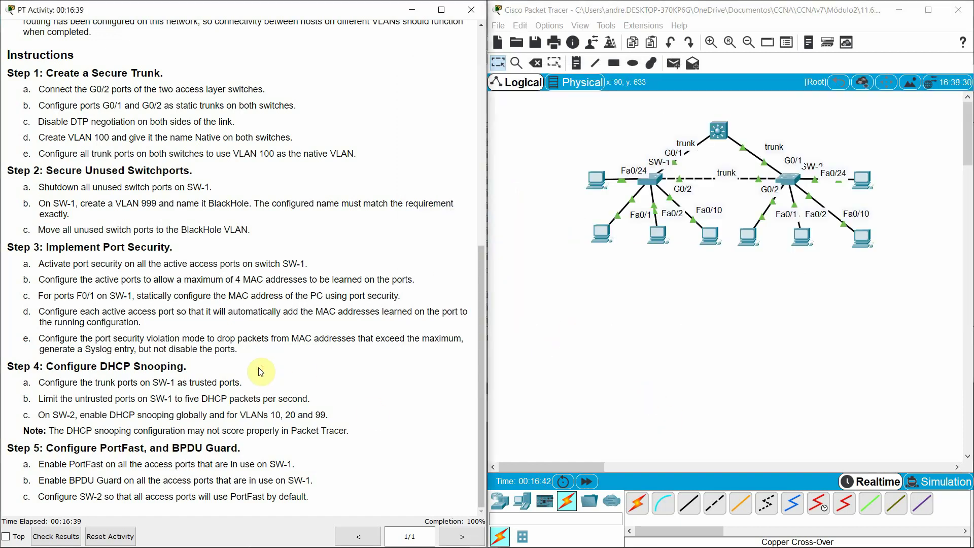